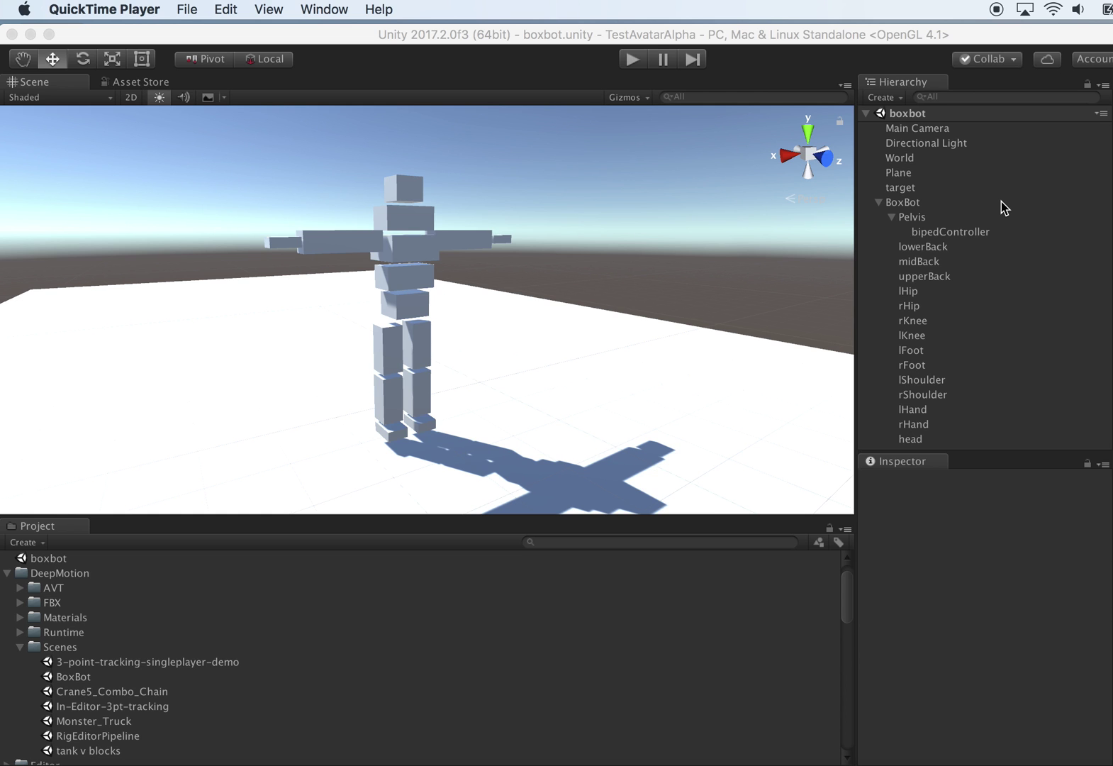
- Orbit the Scene view around to face the BoxBot robot
click(557, 291)
alt+drag(557, 291, 792, 301)
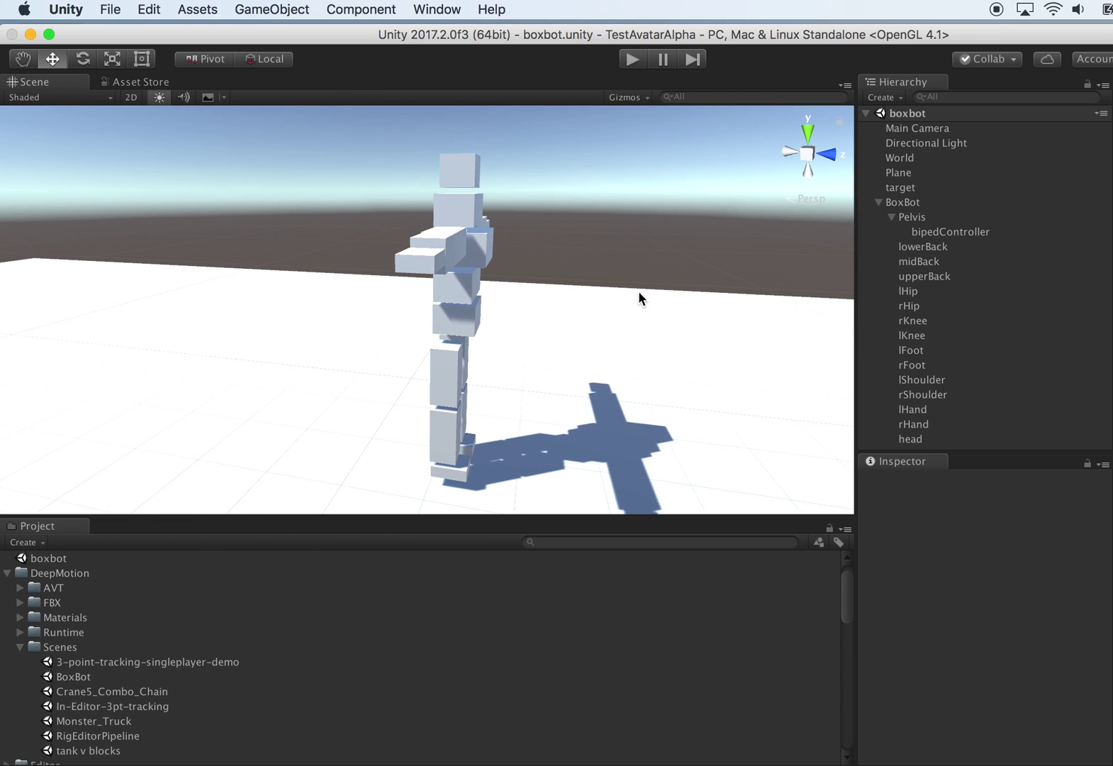
alt+drag(591, 305, 300, 333)
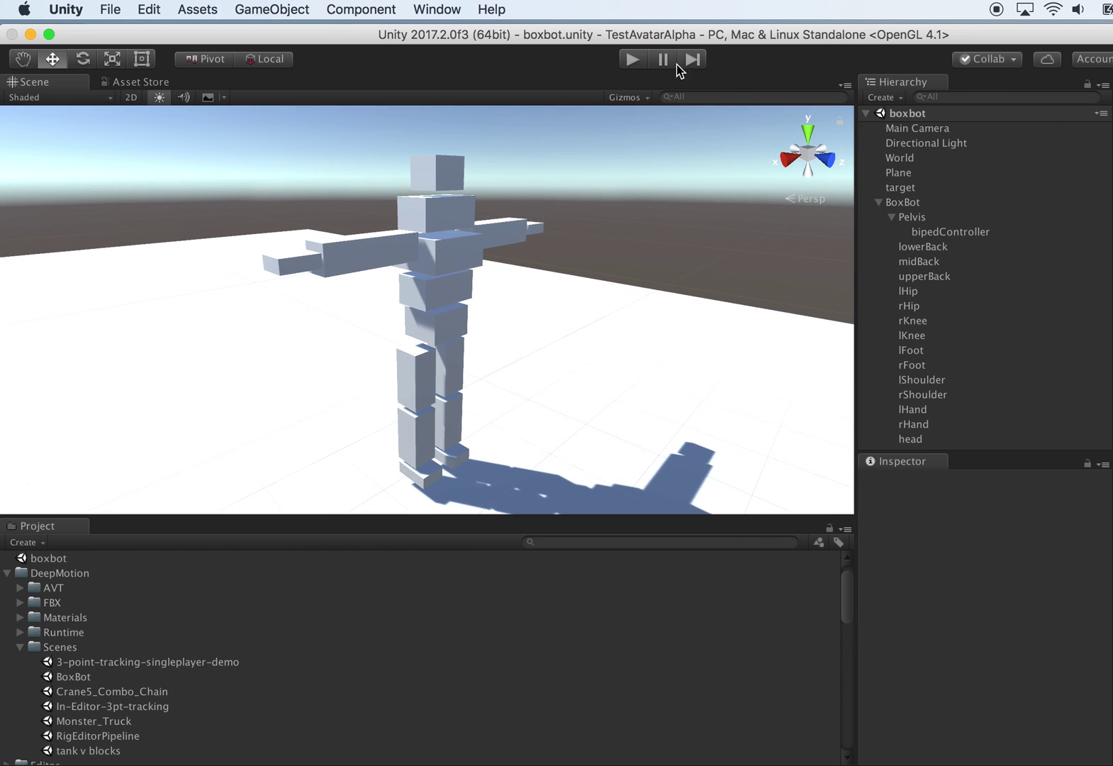
- Play-test the BoxBot simulation, stop it, then select lShoulder
click(631, 60)
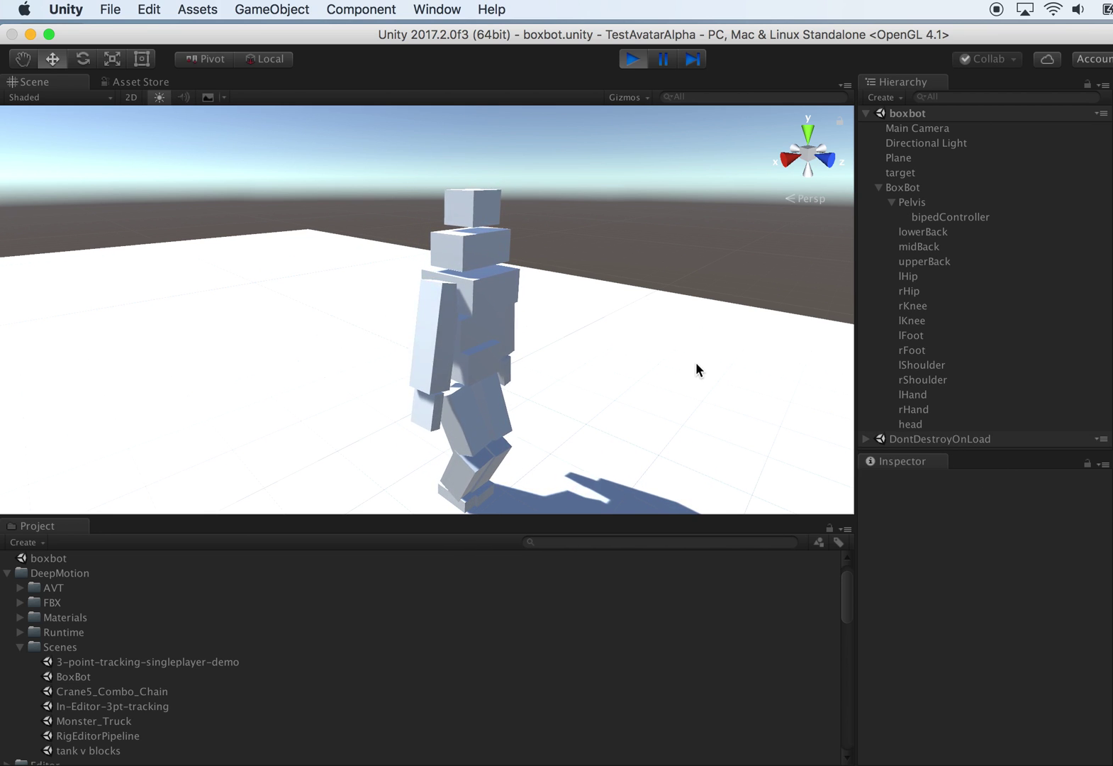
right_drag(649, 387, 611, 393)
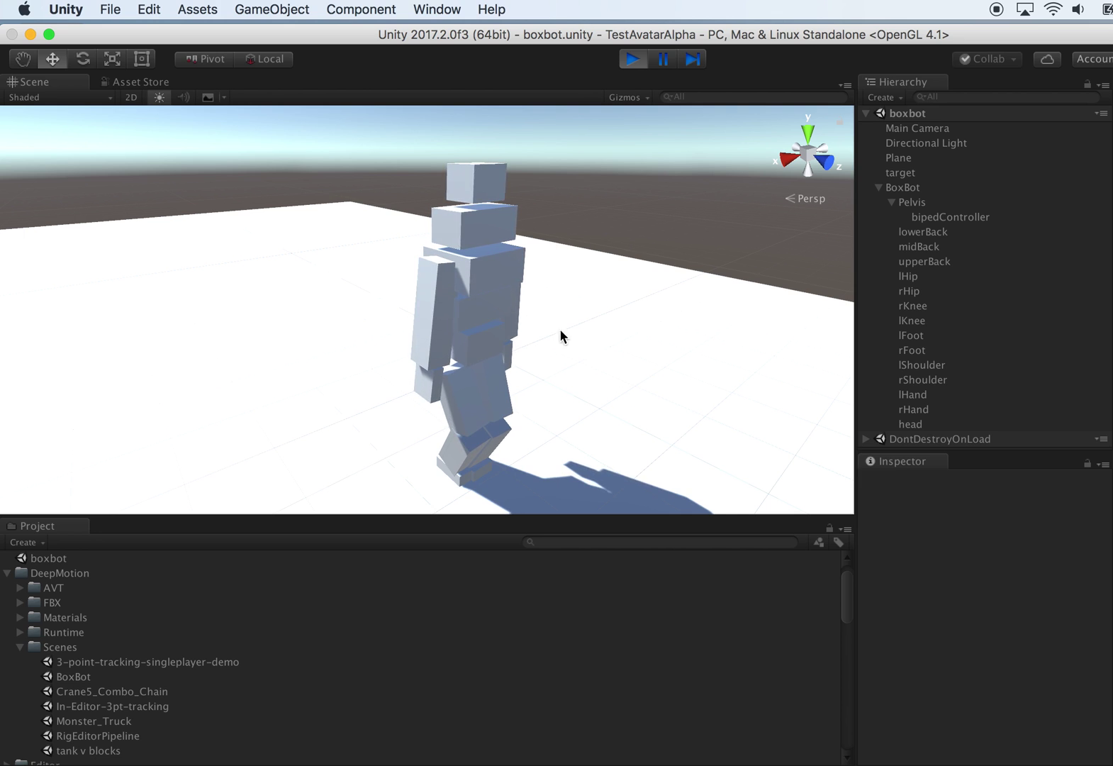
click(634, 60)
right_drag(696, 247, 693, 274)
click(936, 381)
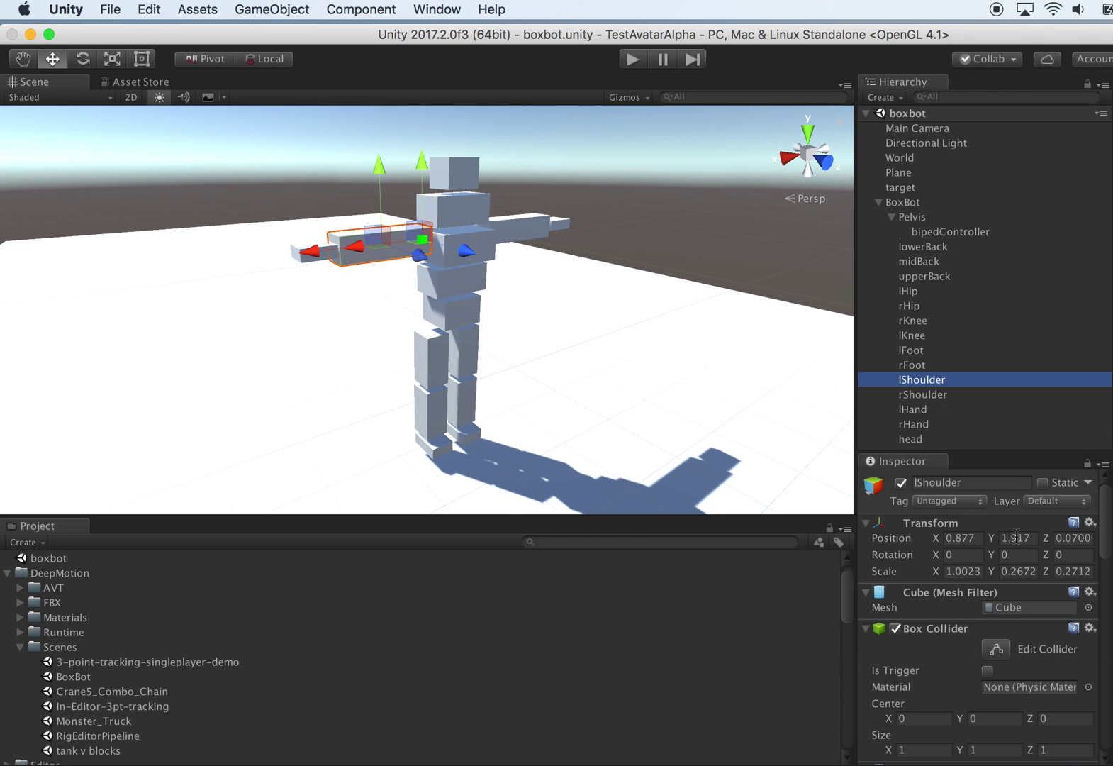
- Enable lShoulder's DOF #3 limit with Limit Low -85 and Max Limit Force 200
scroll(1022, 546, down, 3)
scroll(1034, 585, down, 6)
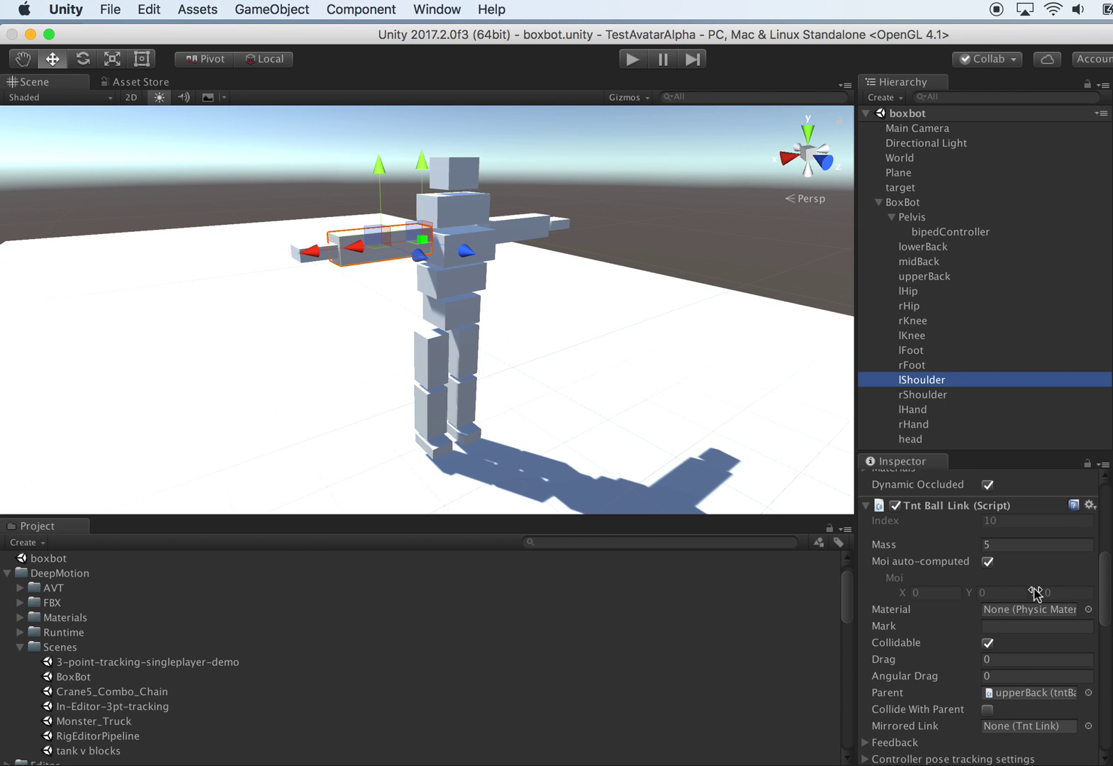
scroll(1034, 590, down, 10)
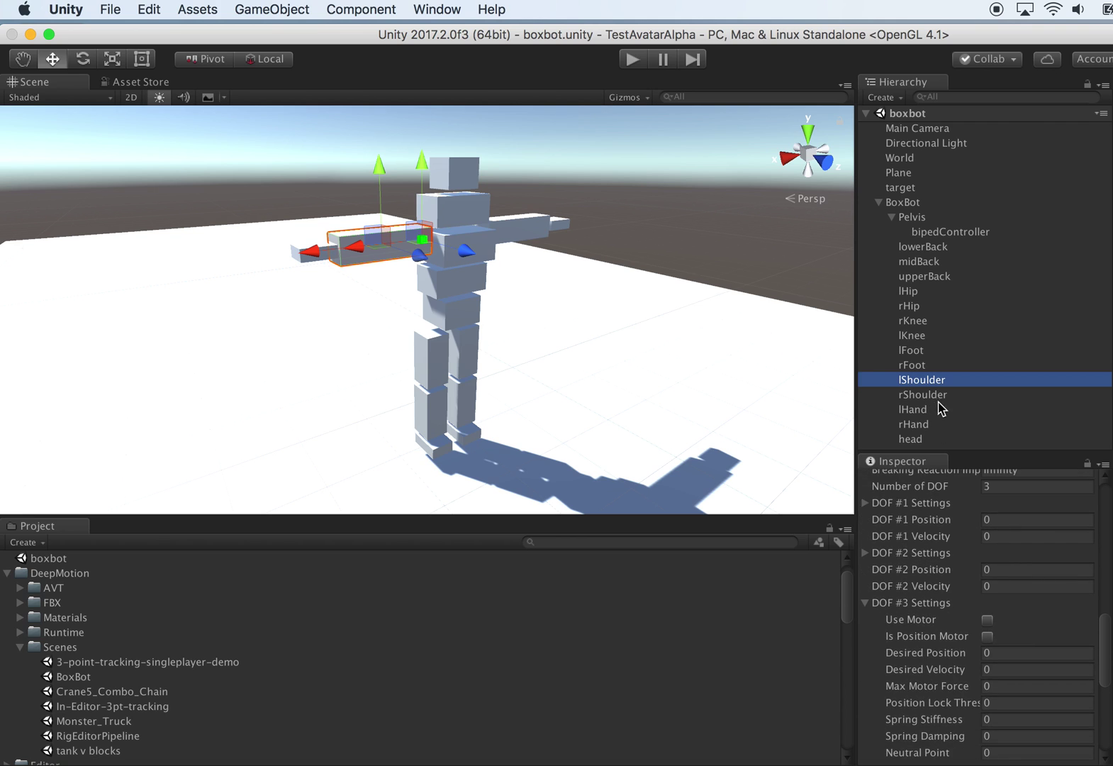
scroll(1017, 621, down, 6)
scroll(963, 586, up, 3)
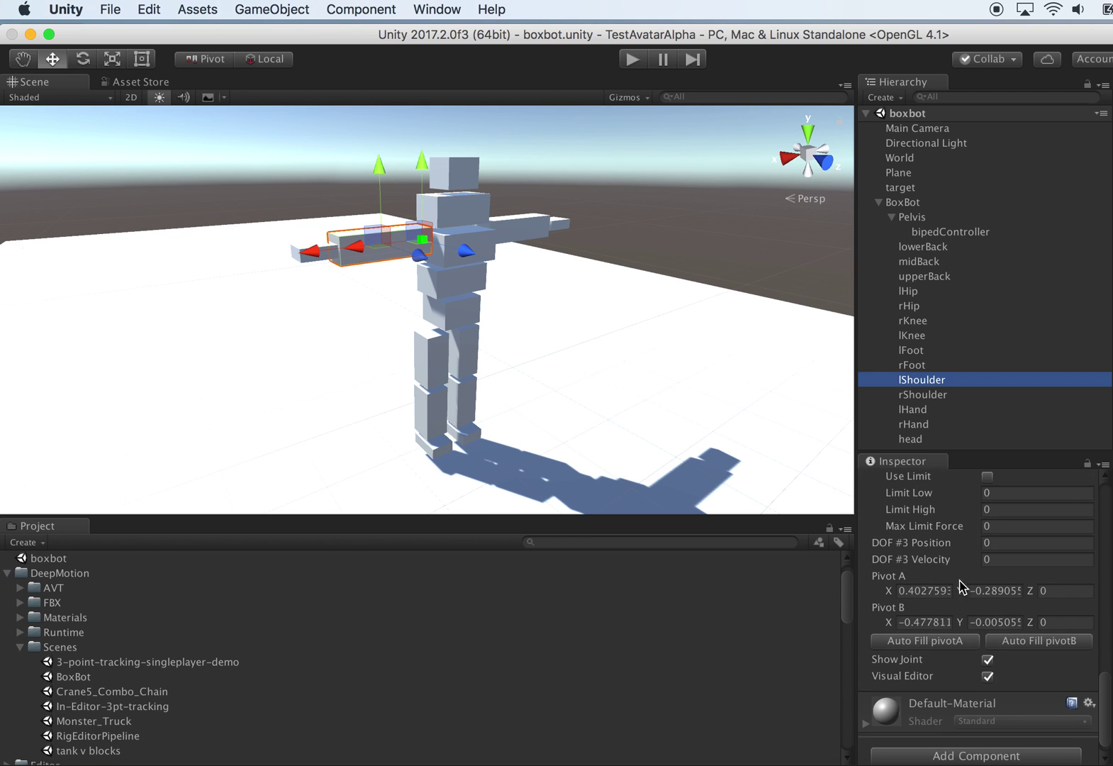
scroll(924, 546, up, 5)
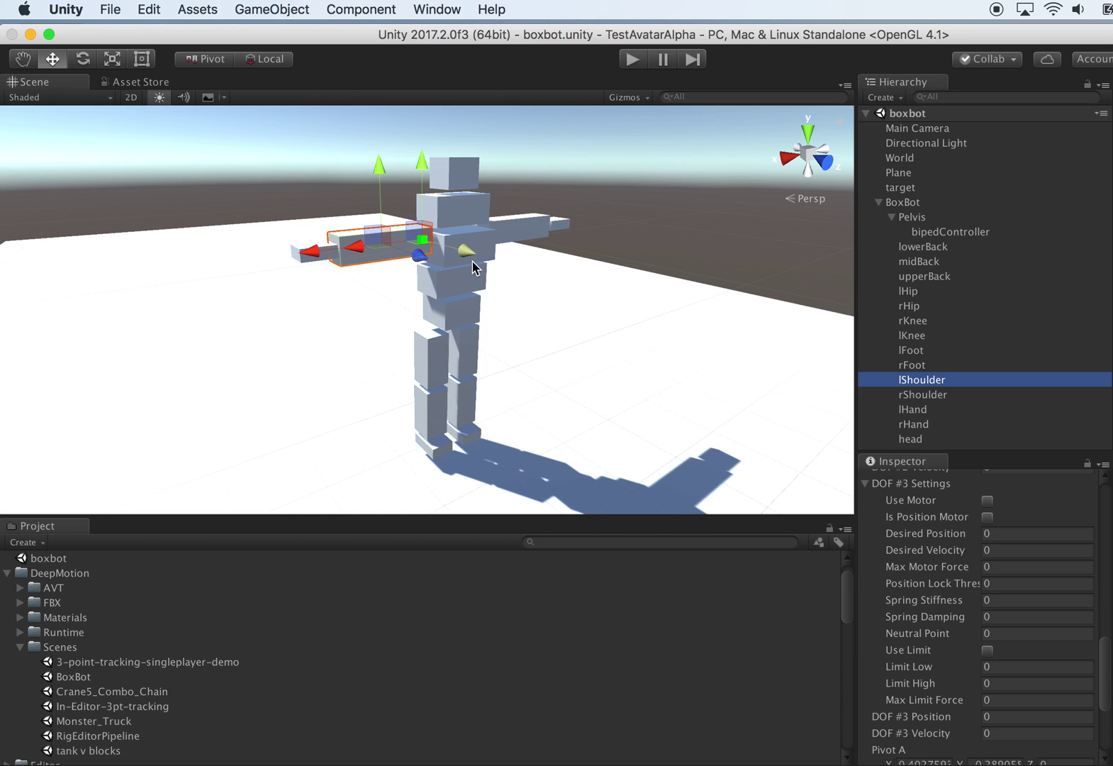
scroll(1037, 636, down, 1)
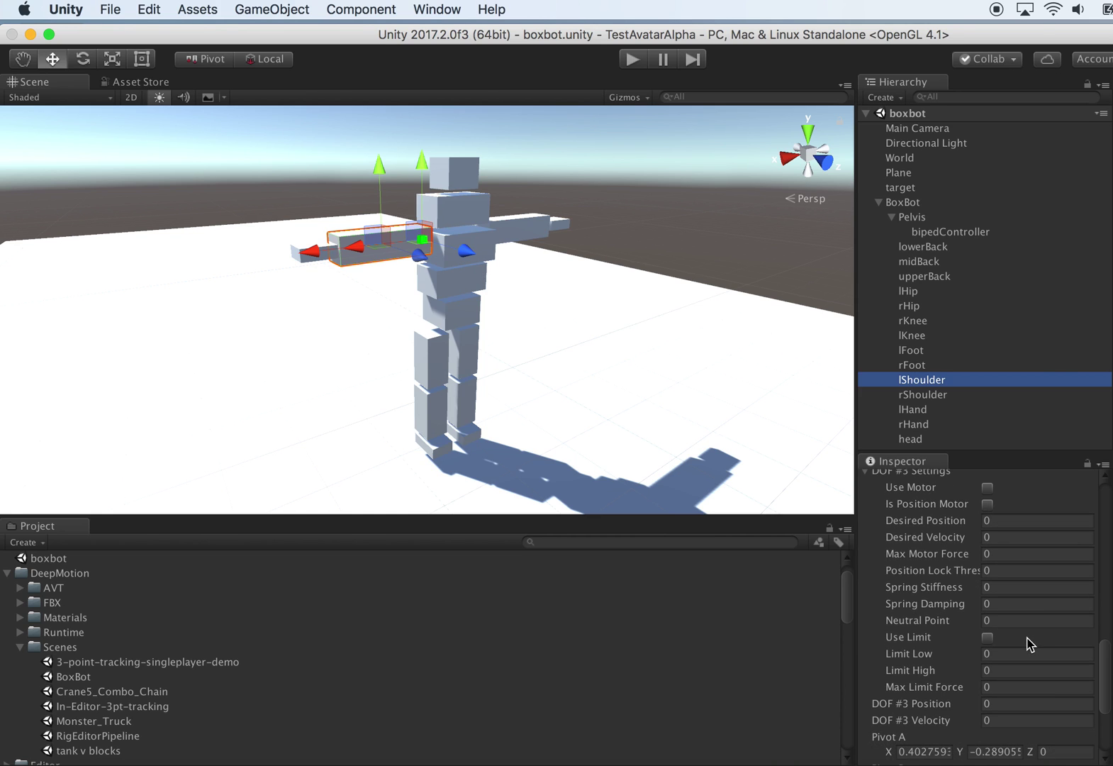
click(988, 638)
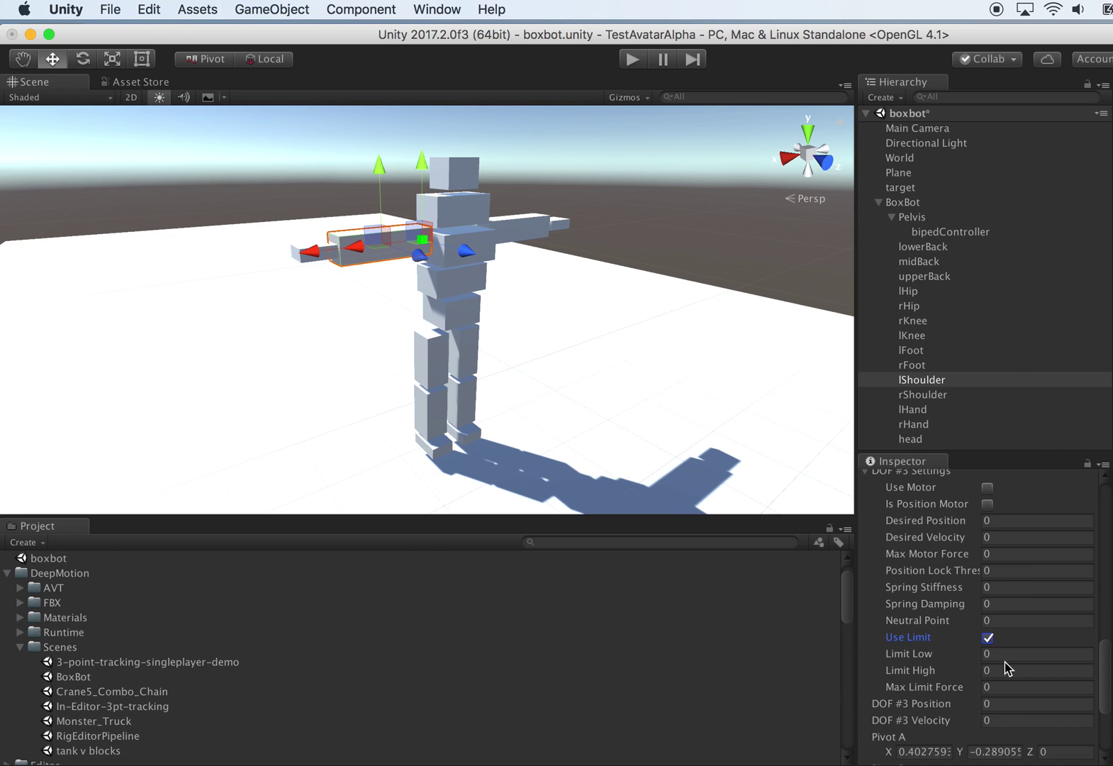
click(1007, 654)
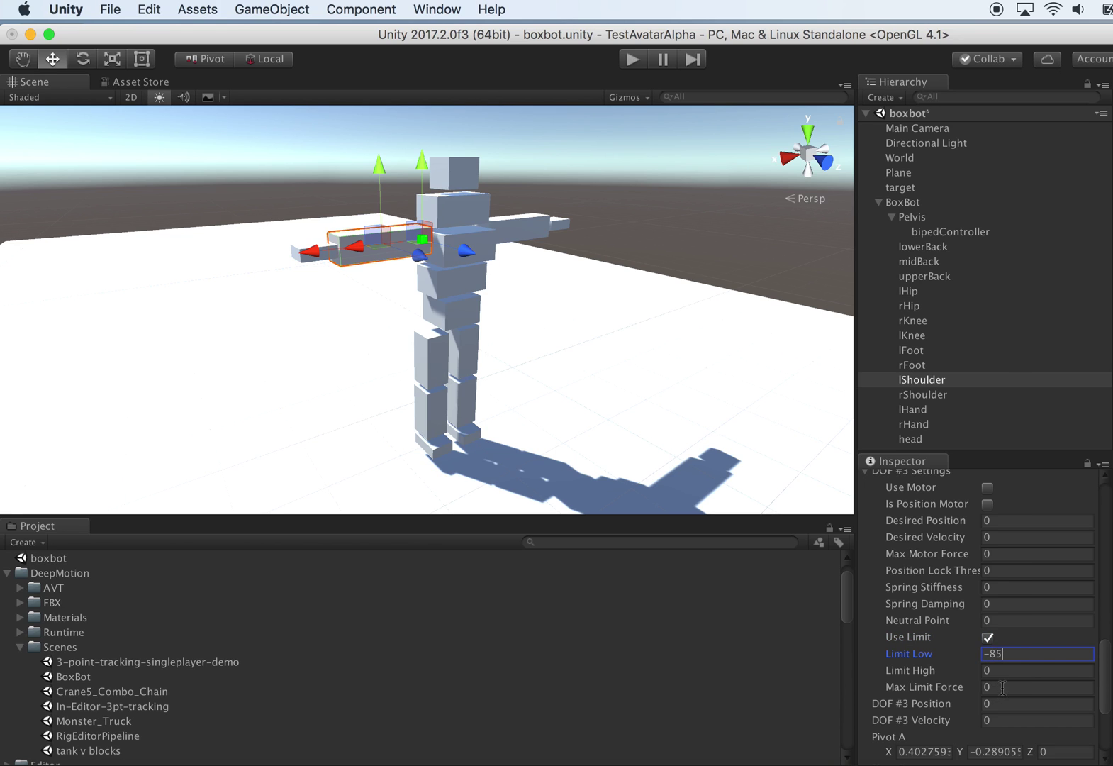
click(1004, 687)
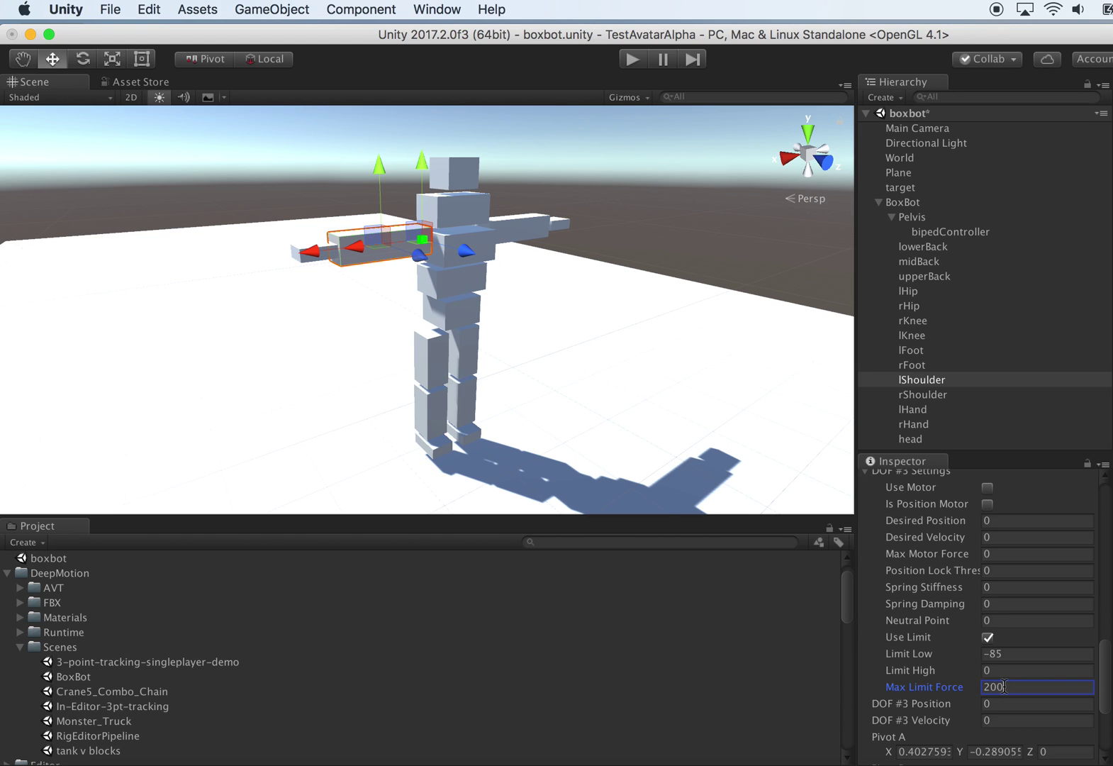
- Enable rShoulder's DOF #3 limit with Limit High 85 and Max Limit Force 200
click(954, 395)
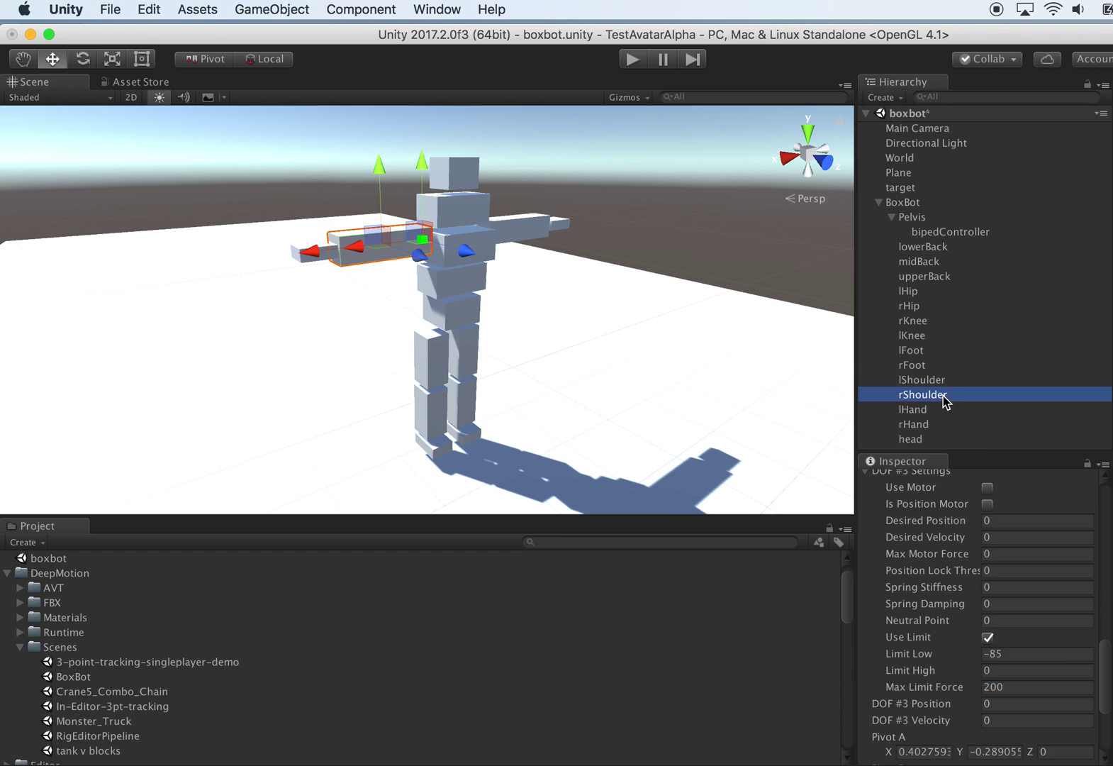
click(989, 637)
click(1005, 671)
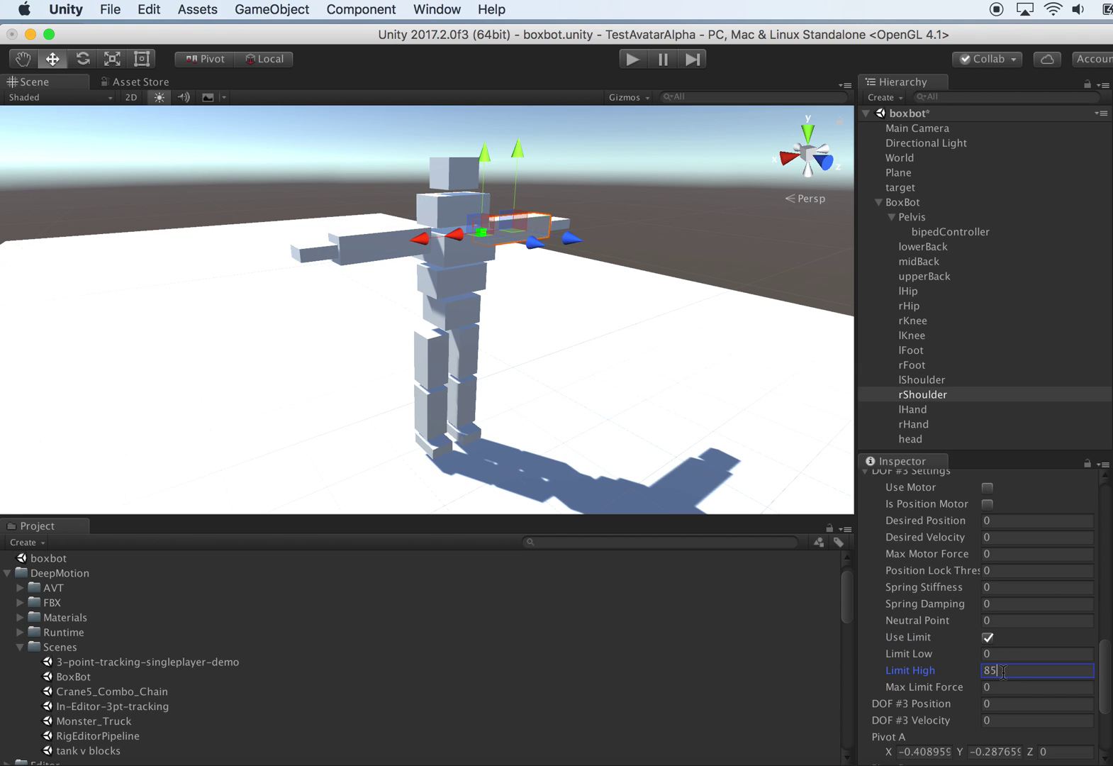
click(1007, 689)
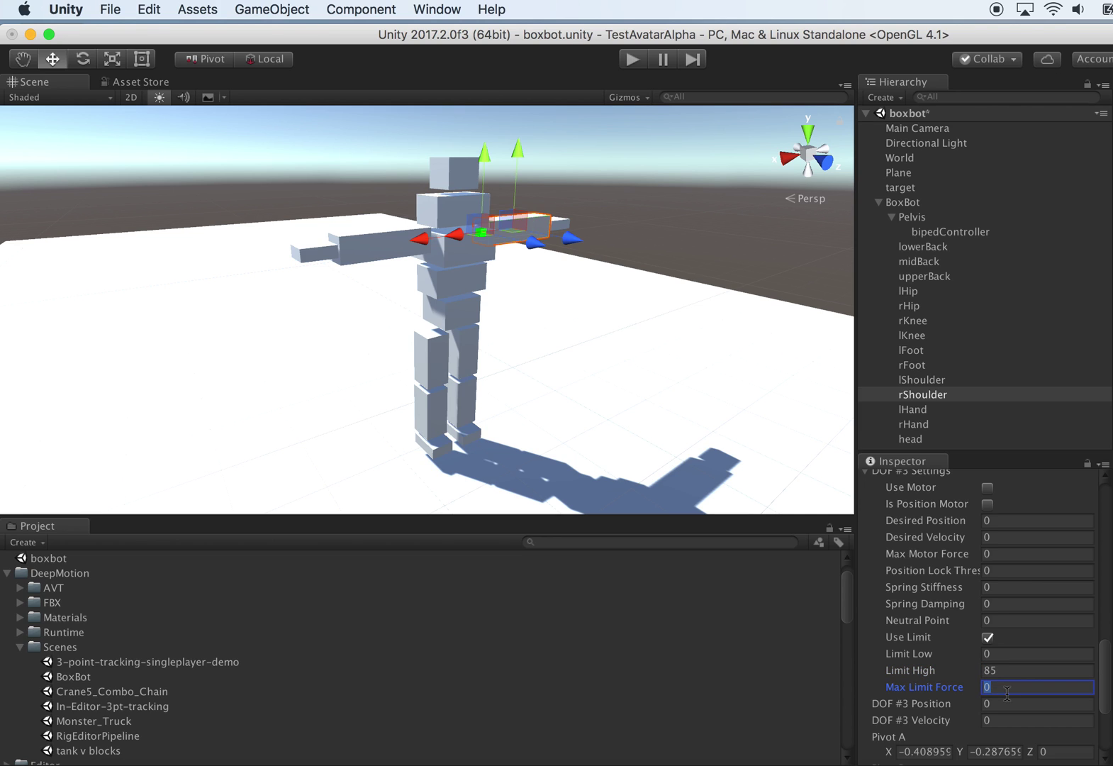
click(947, 395)
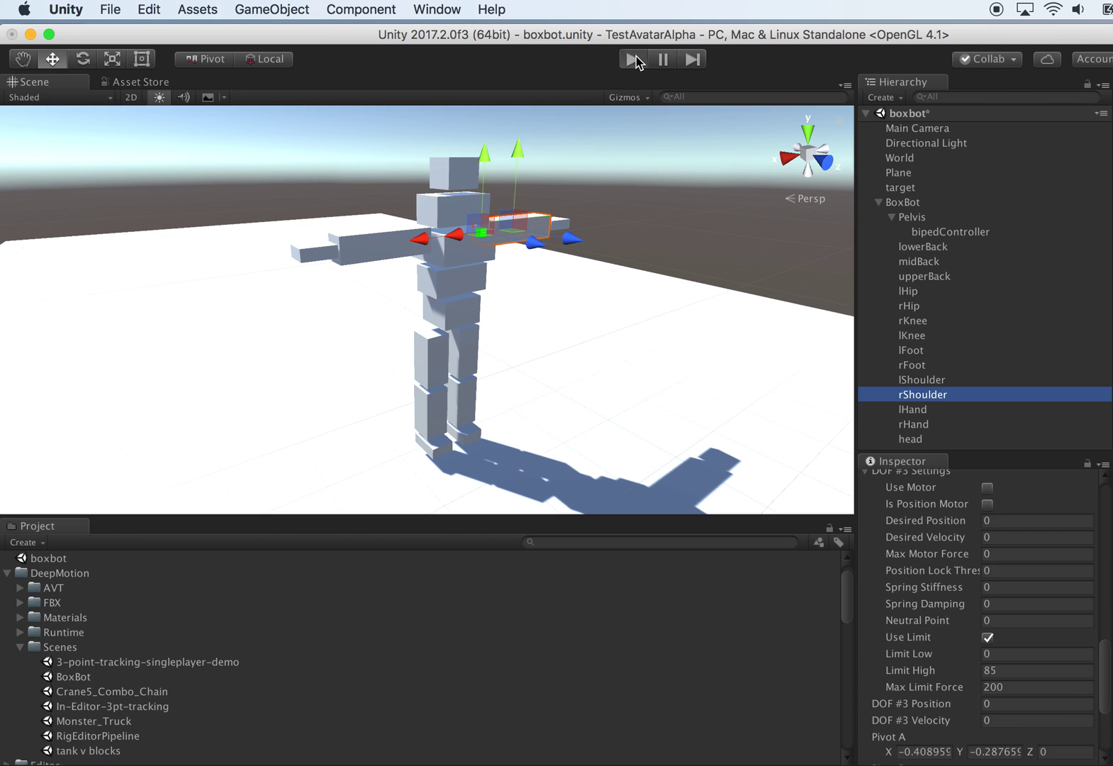
- Play-test BoxBot with the new shoulder limits, deselect during the run, then stop it
click(634, 60)
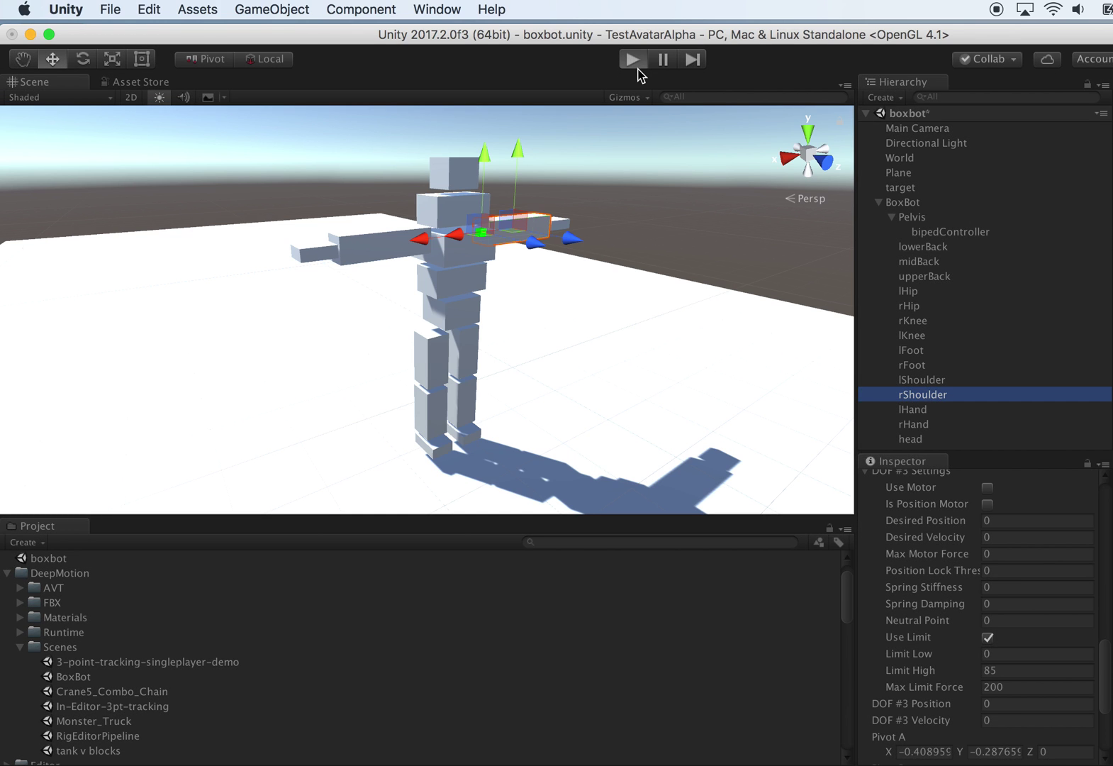
alt+drag(654, 197, 593, 229)
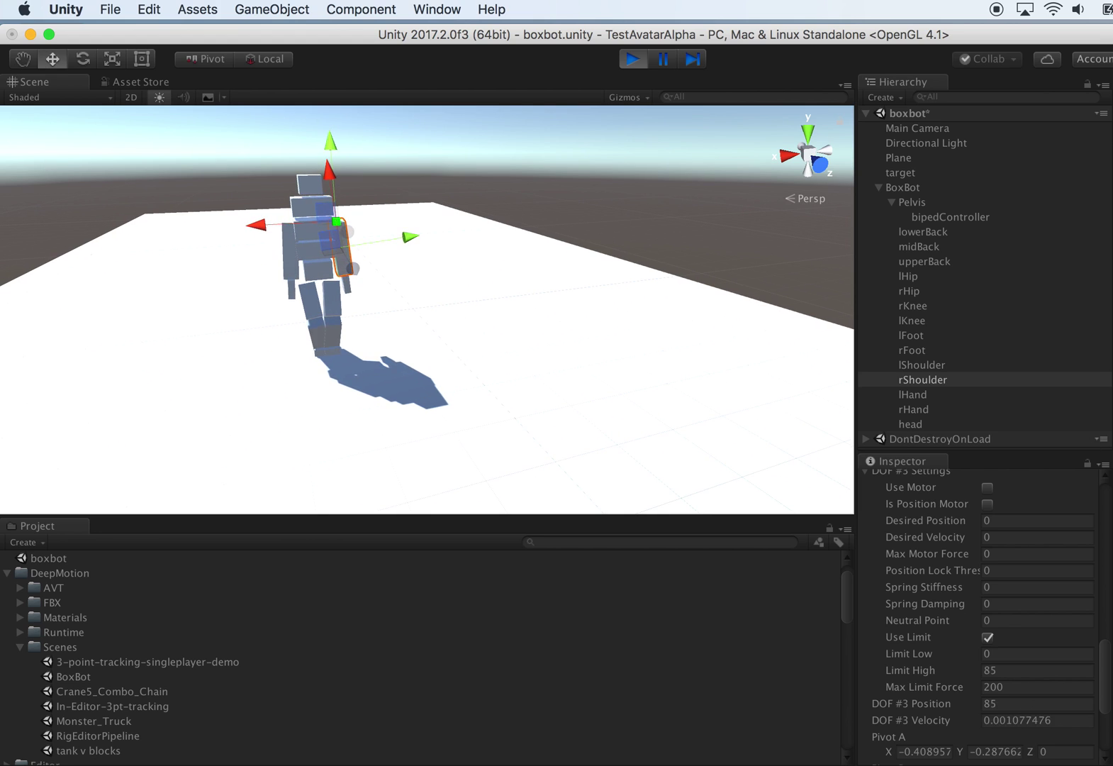
click(636, 162)
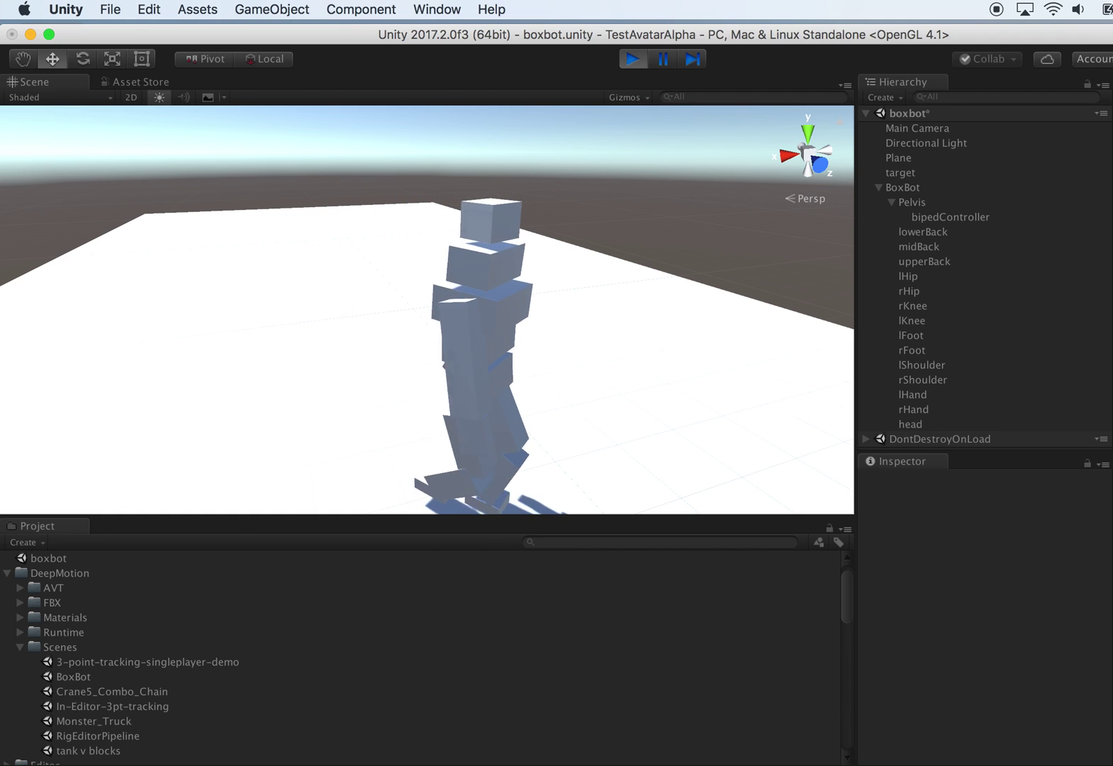
click(637, 62)
alt+drag(625, 254, 785, 316)
- Duplicate Pelvis and slide the Pelvis (1) copy behind the robot
click(893, 218)
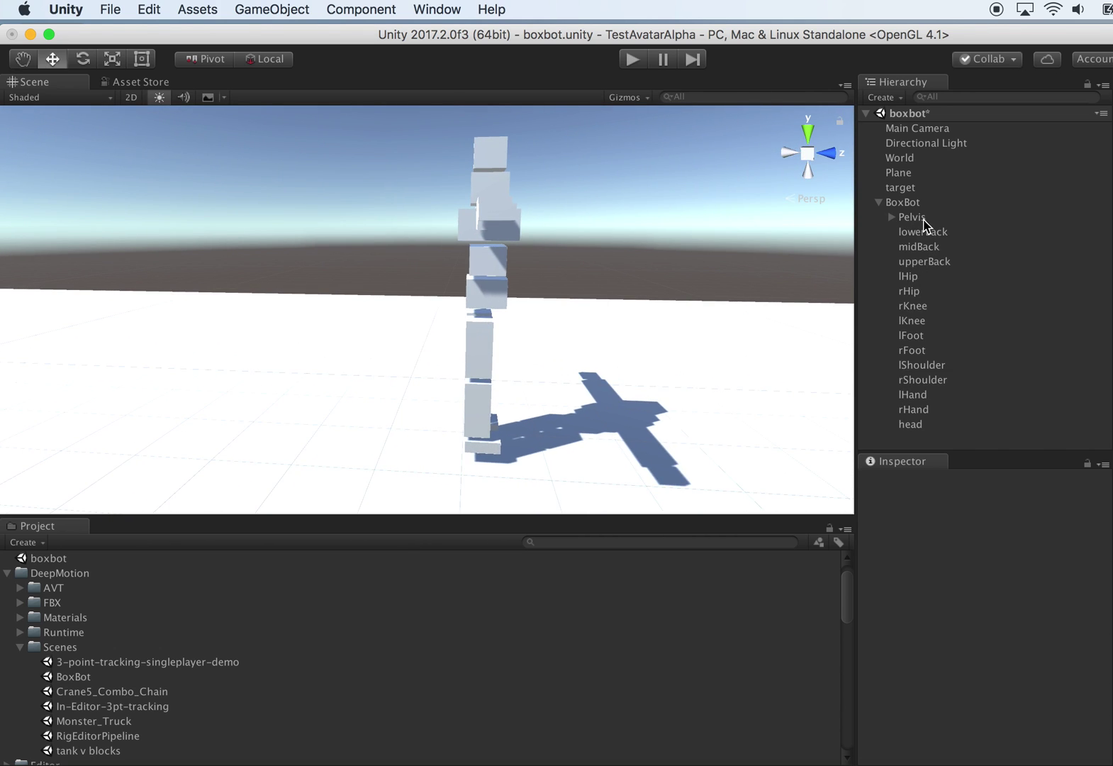
click(917, 220)
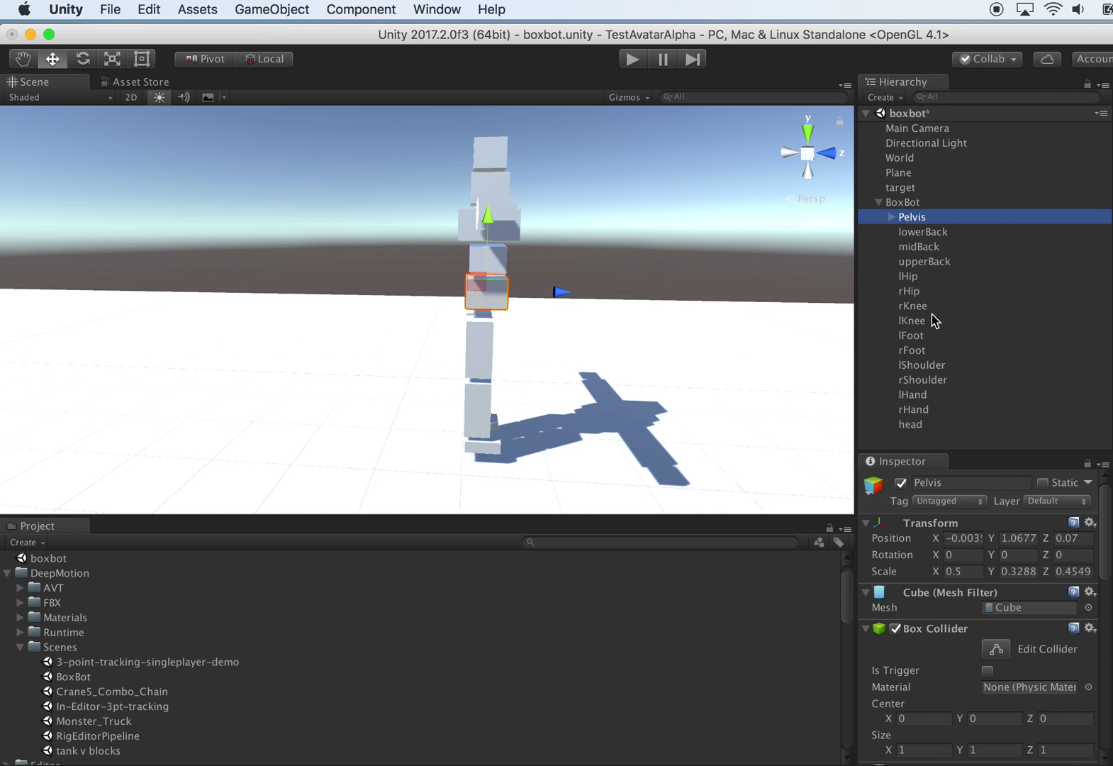
key(super+d)
drag(558, 293, 512, 292)
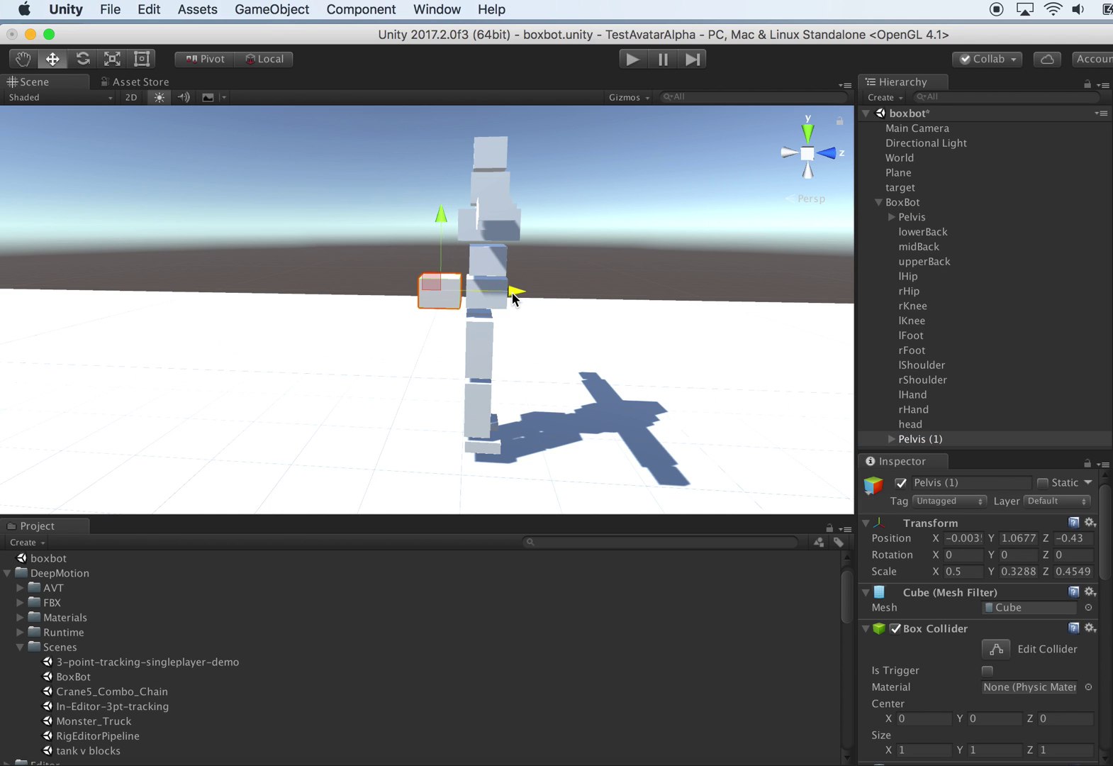
alt+drag(687, 285, 711, 449)
- Scale Pelvis (1) longer and narrower into a tail segment and position it behind the body
key(e)
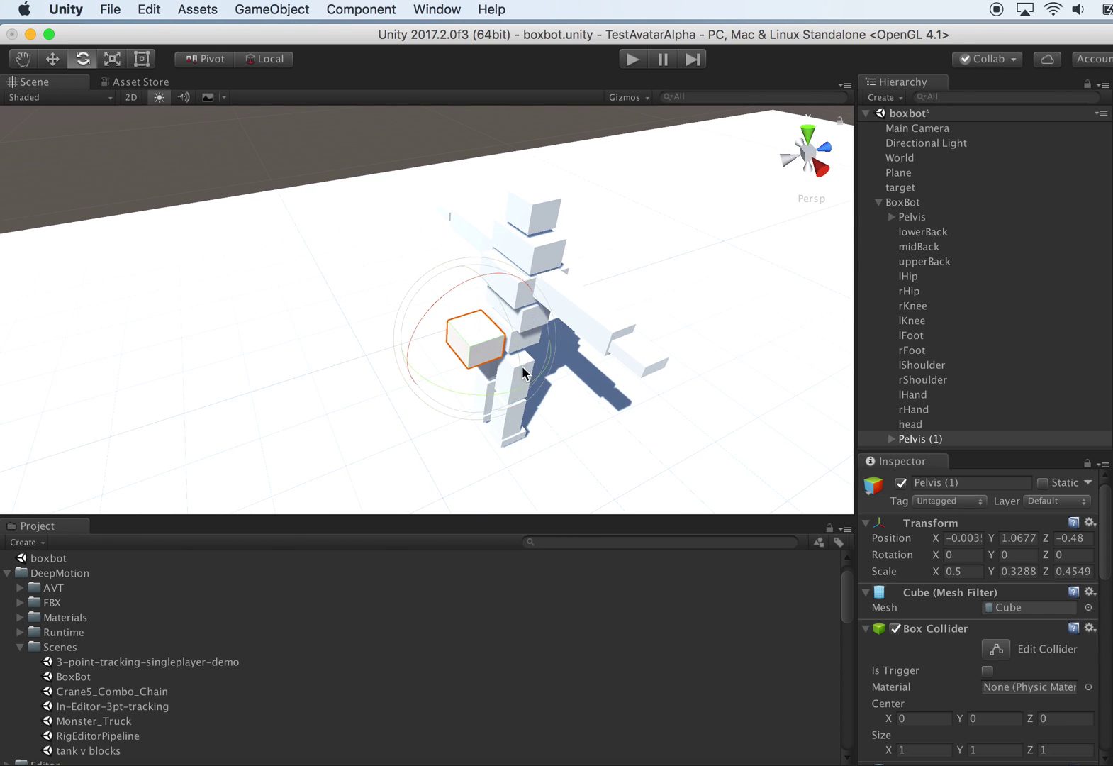
key(r)
drag(535, 318, 664, 281)
drag(519, 388, 503, 373)
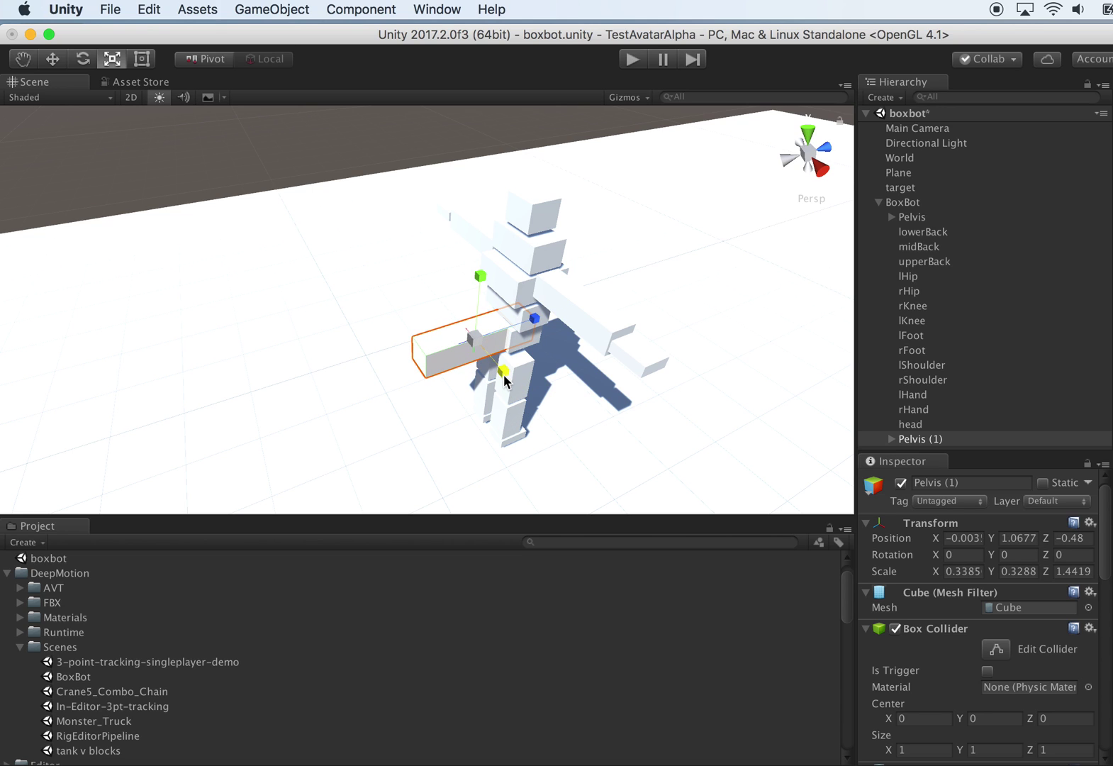
key(e)
key(w)
drag(530, 319, 504, 332)
alt+drag(649, 383, 509, 290)
alt+drag(588, 305, 574, 306)
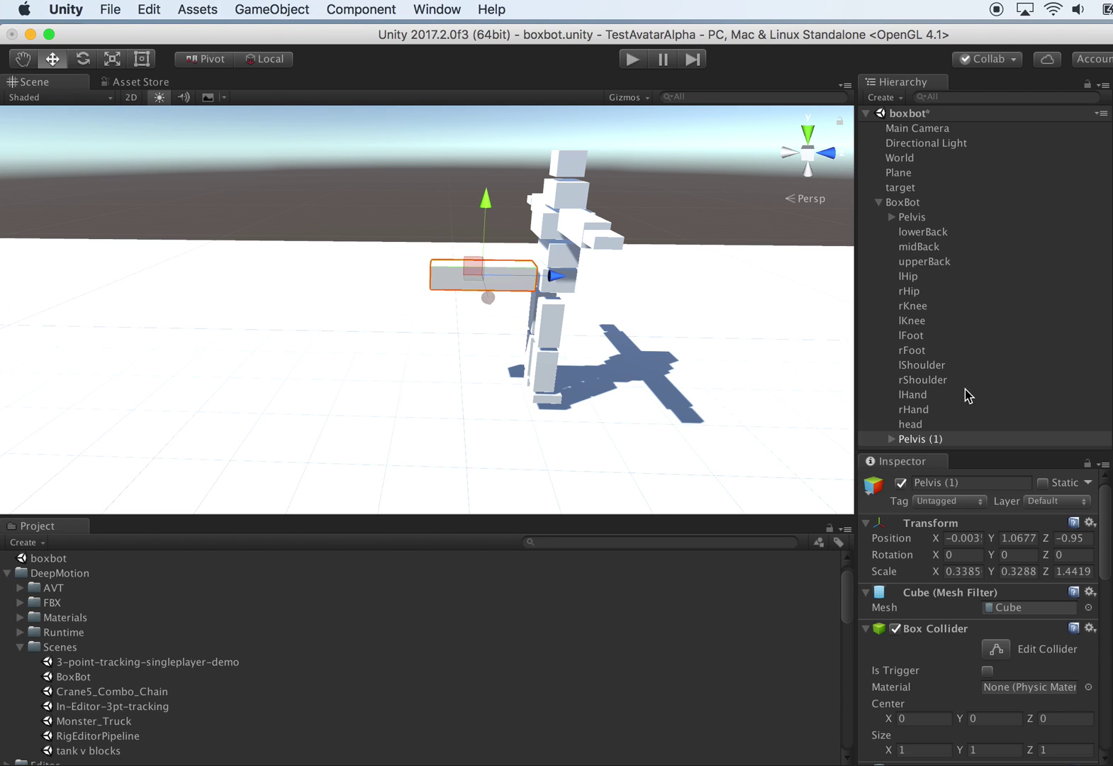
- Duplicate the tail segment twice into Pelvis (2) and Pelvis (3), extending the tail backward
click(922, 425)
click(930, 439)
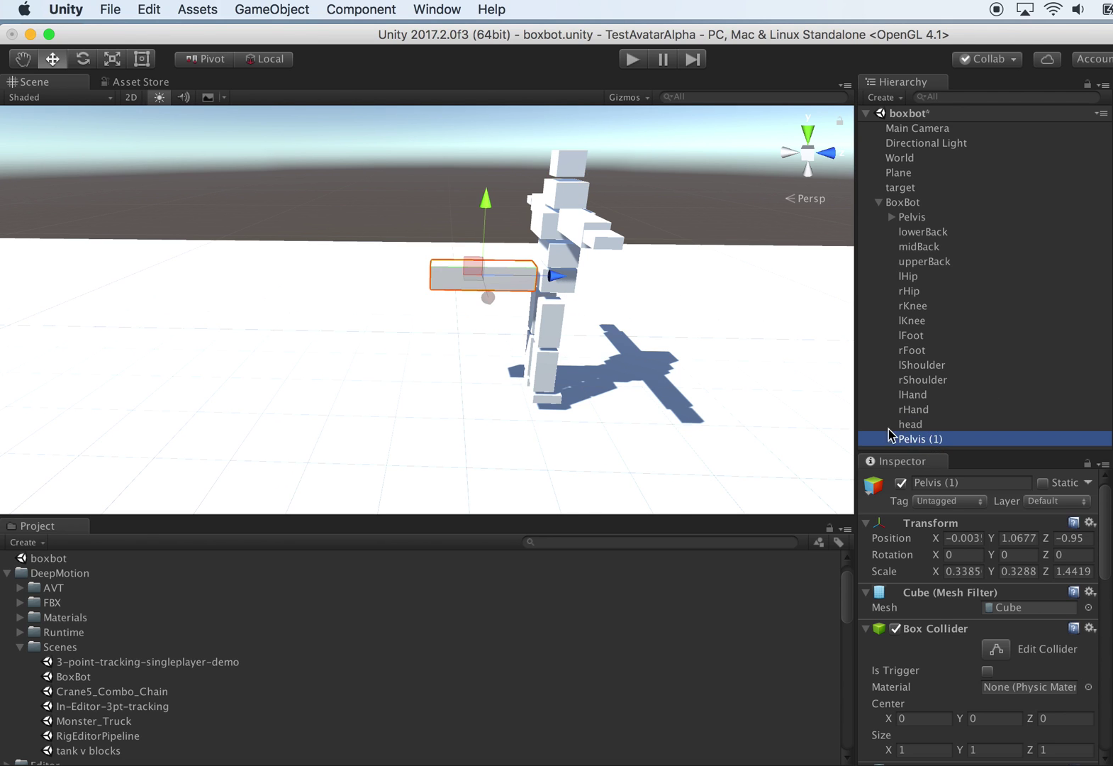
key(super+d)
drag(552, 277, 340, 281)
key(super+d)
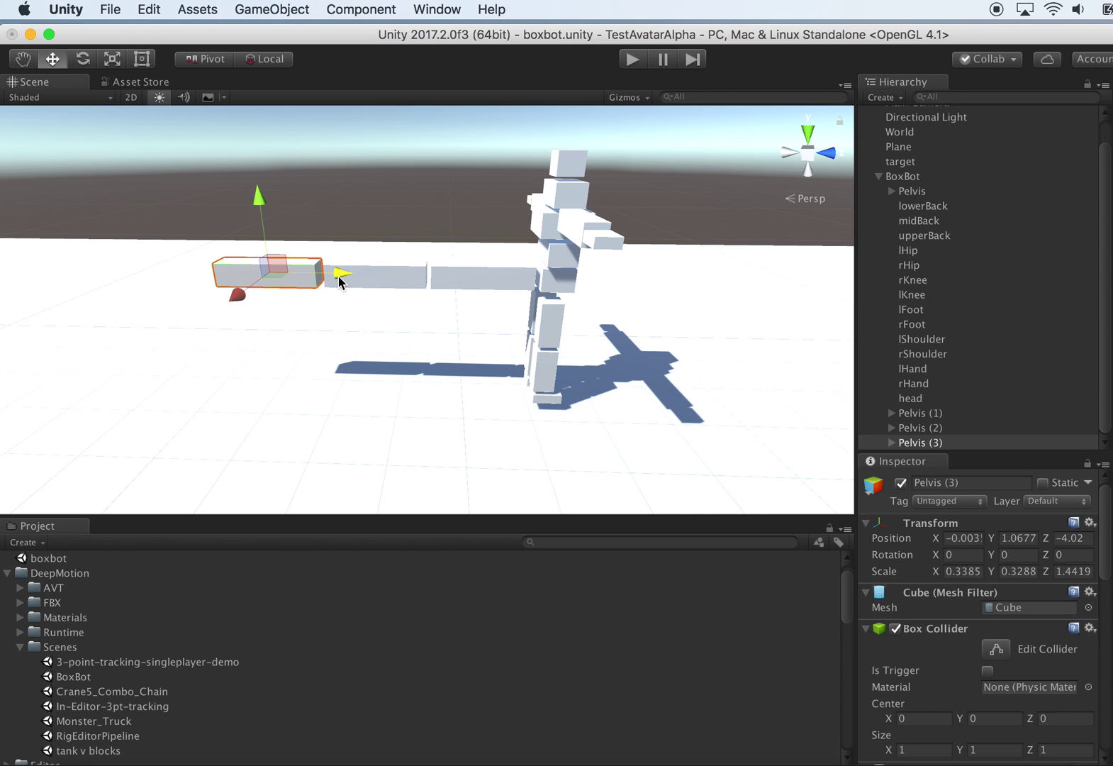
mouse_move(456, 295)
alt+mouse_down()
mouse_move(398, 318)
mouse_move(453, 312)
alt+mouse_up()
- Shrink Pelvis (3) along Z to about 0.4 so it becomes a small tip cube
key(e)
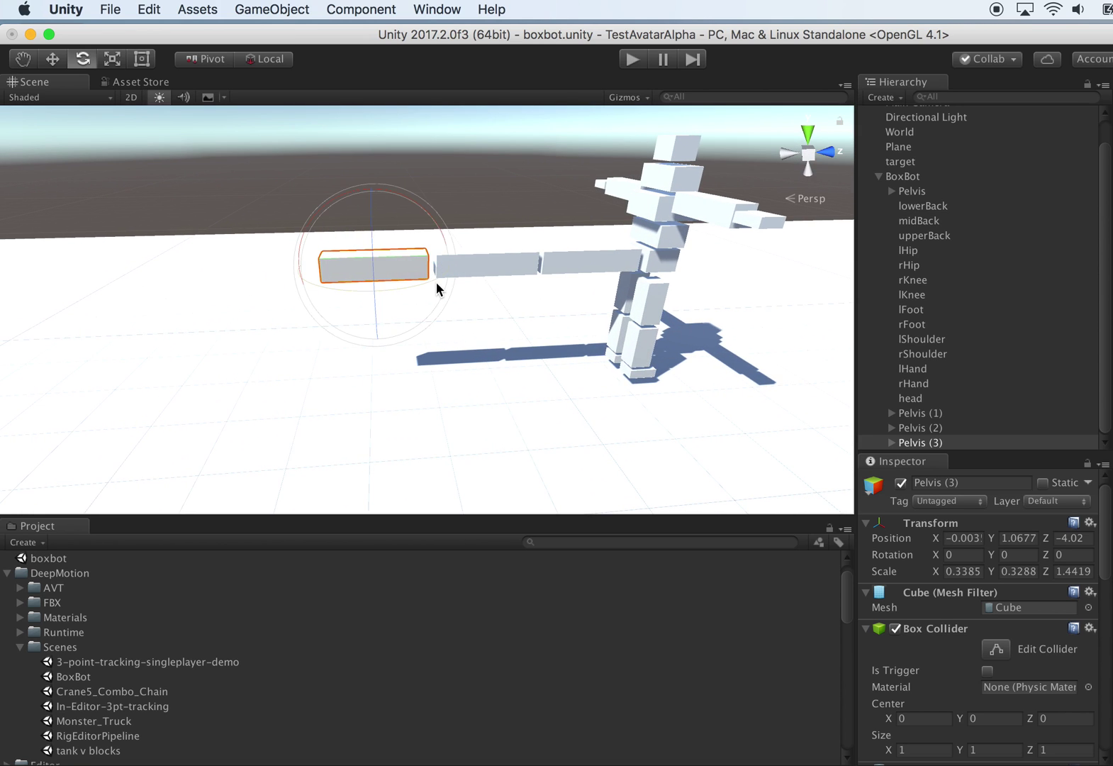
key(w)
key(r)
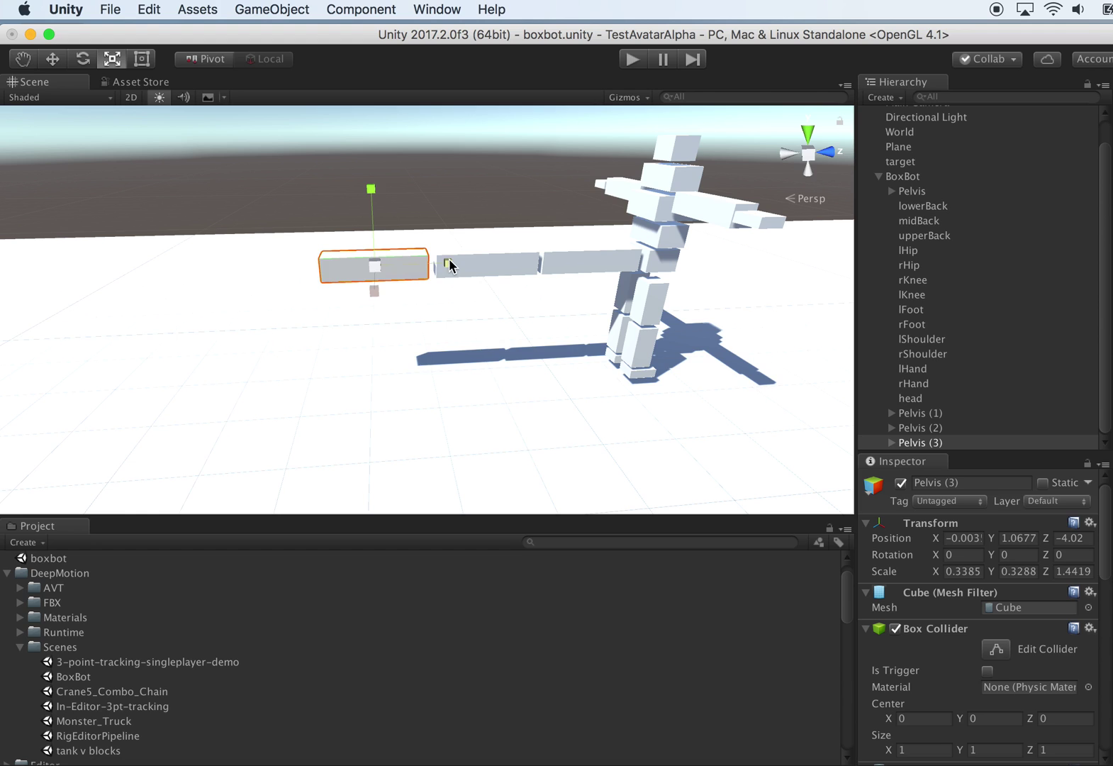
drag(449, 260, 490, 266)
key(e)
key(w)
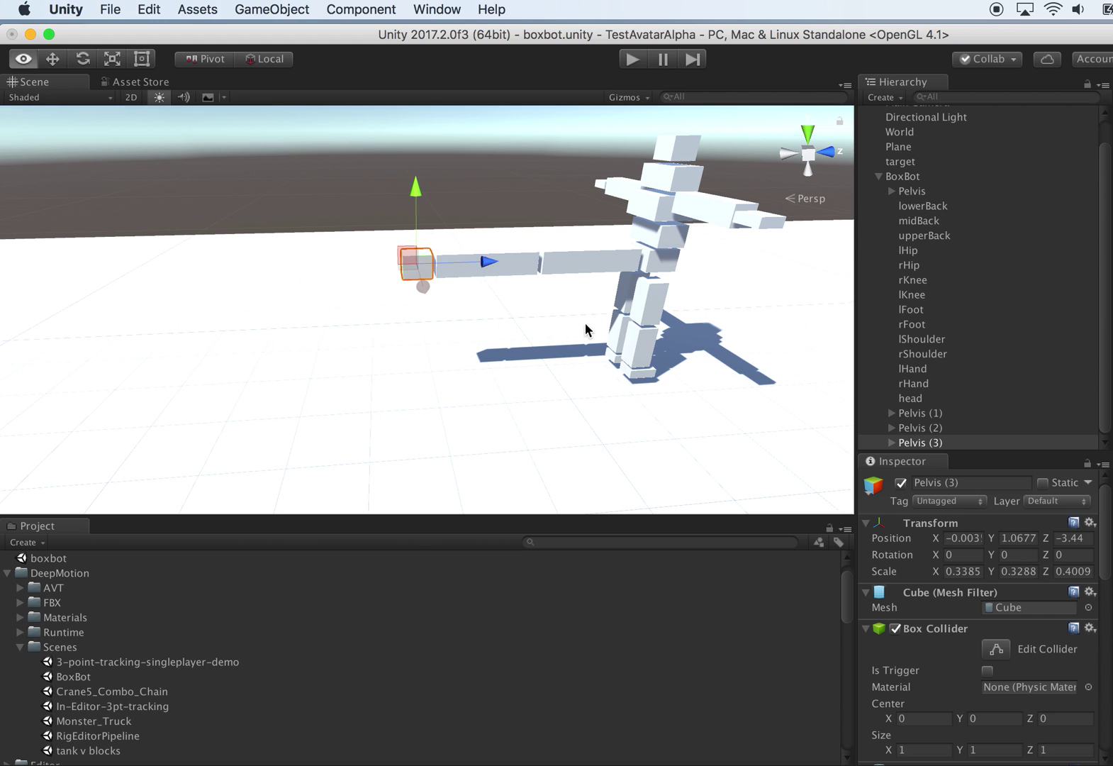
alt+drag(586, 328, 419, 291)
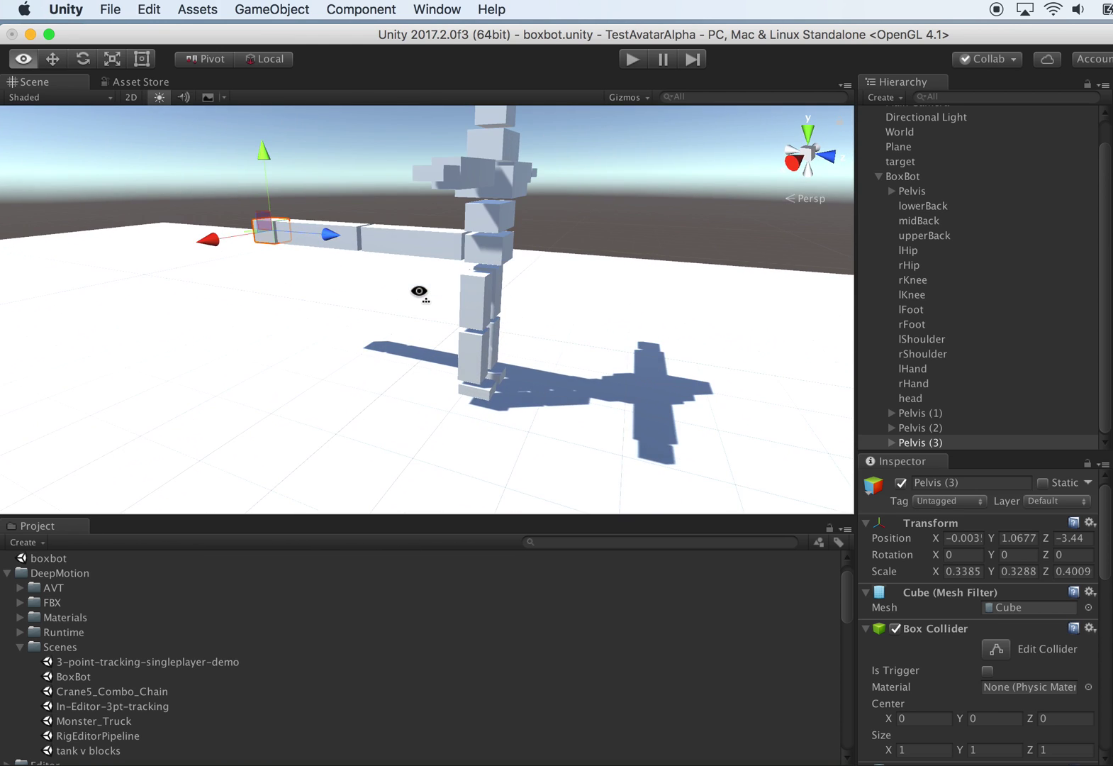
- Delete the bipedController child from Pelvis (1)
click(938, 417)
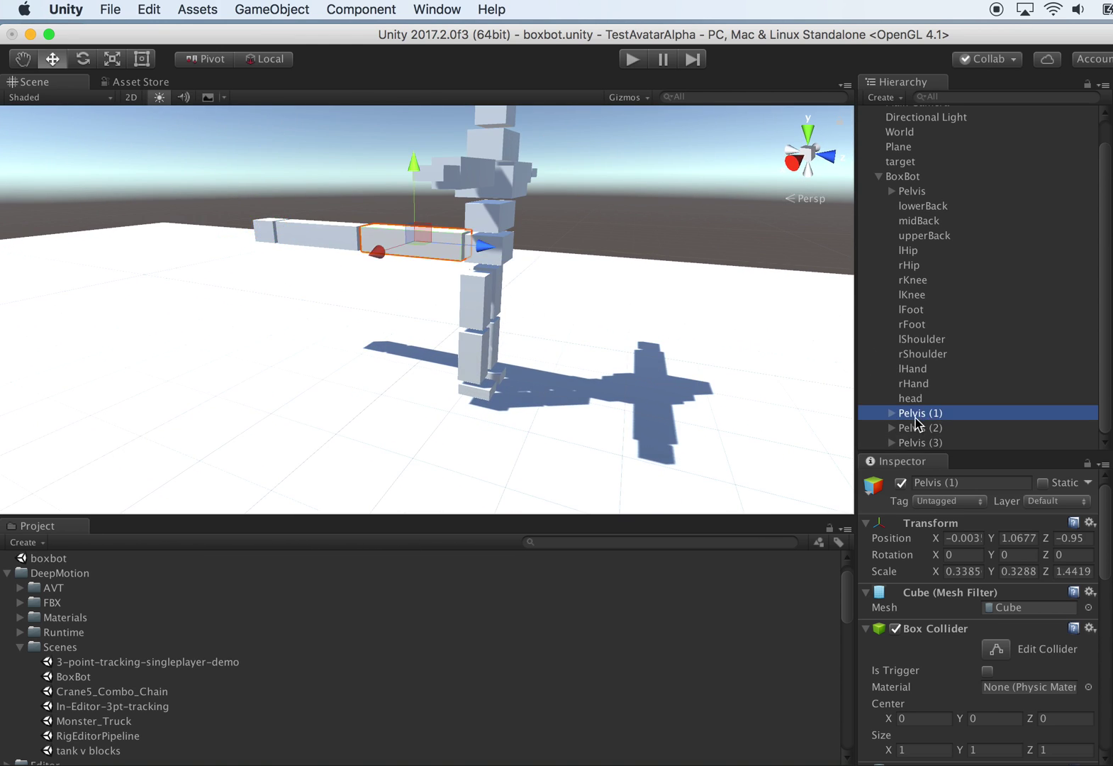
click(891, 413)
right_click(947, 428)
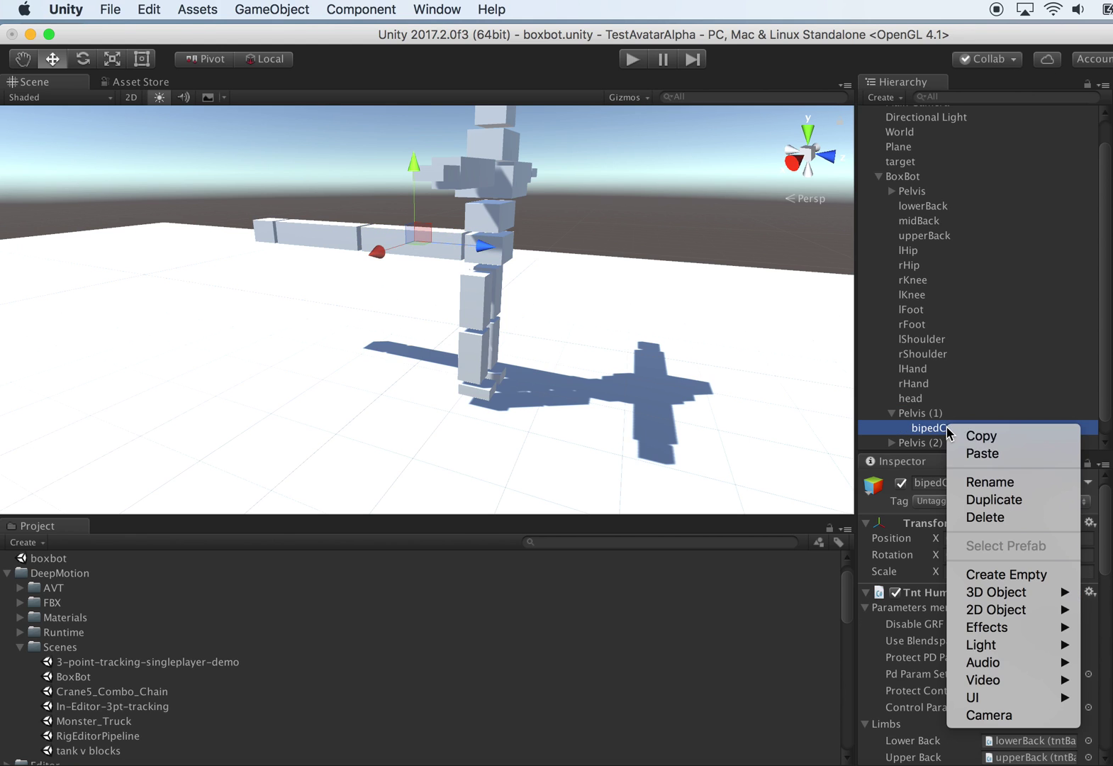
click(1007, 515)
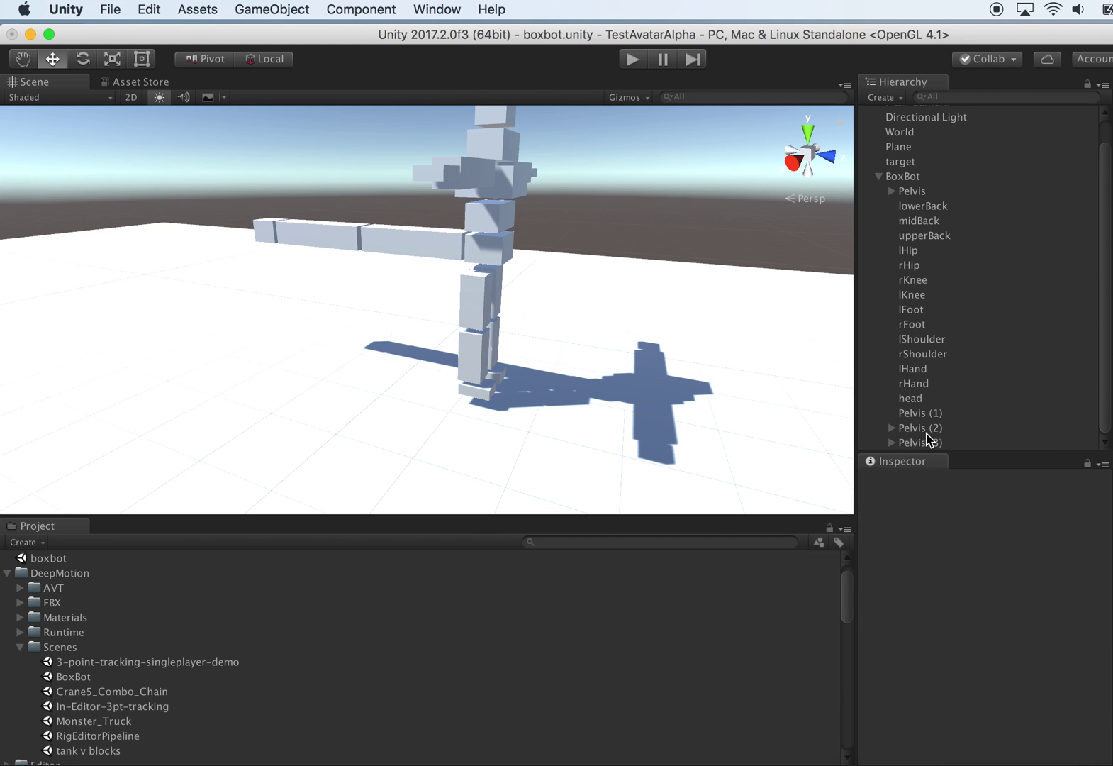
- Delete Pelvis (2)'s bipedController and bring up the delete menu for Pelvis (3)'s
click(891, 427)
right_click(951, 441)
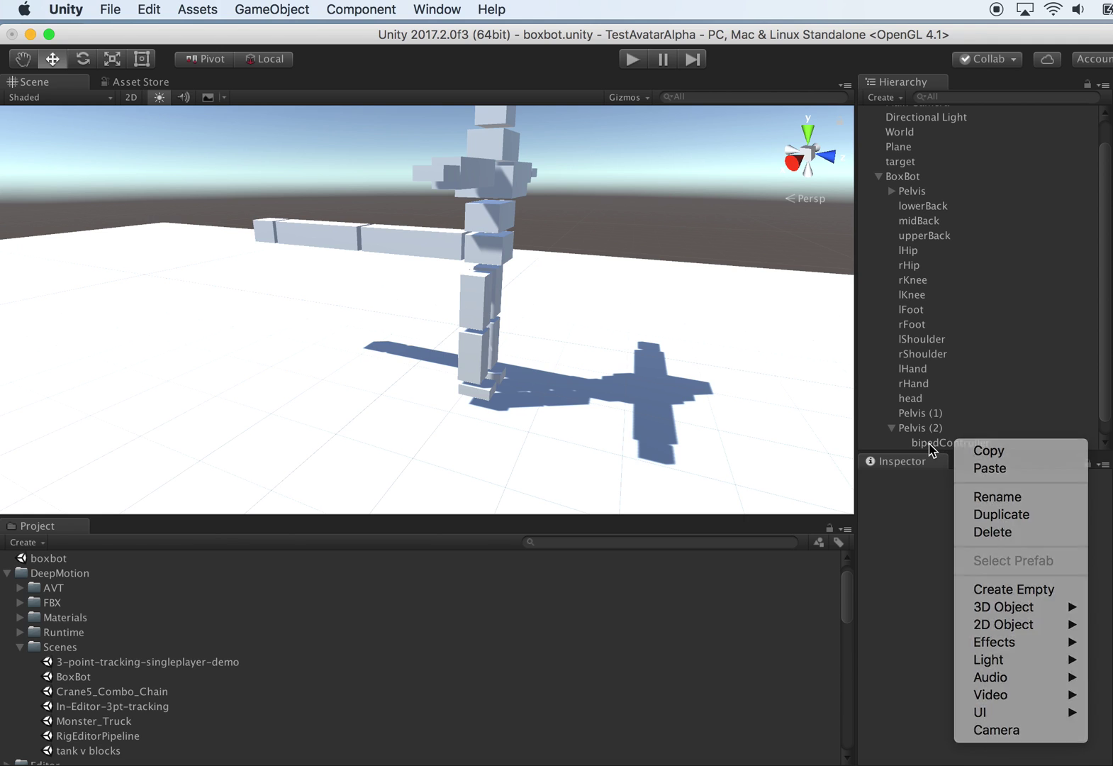
click(933, 444)
right_click(933, 448)
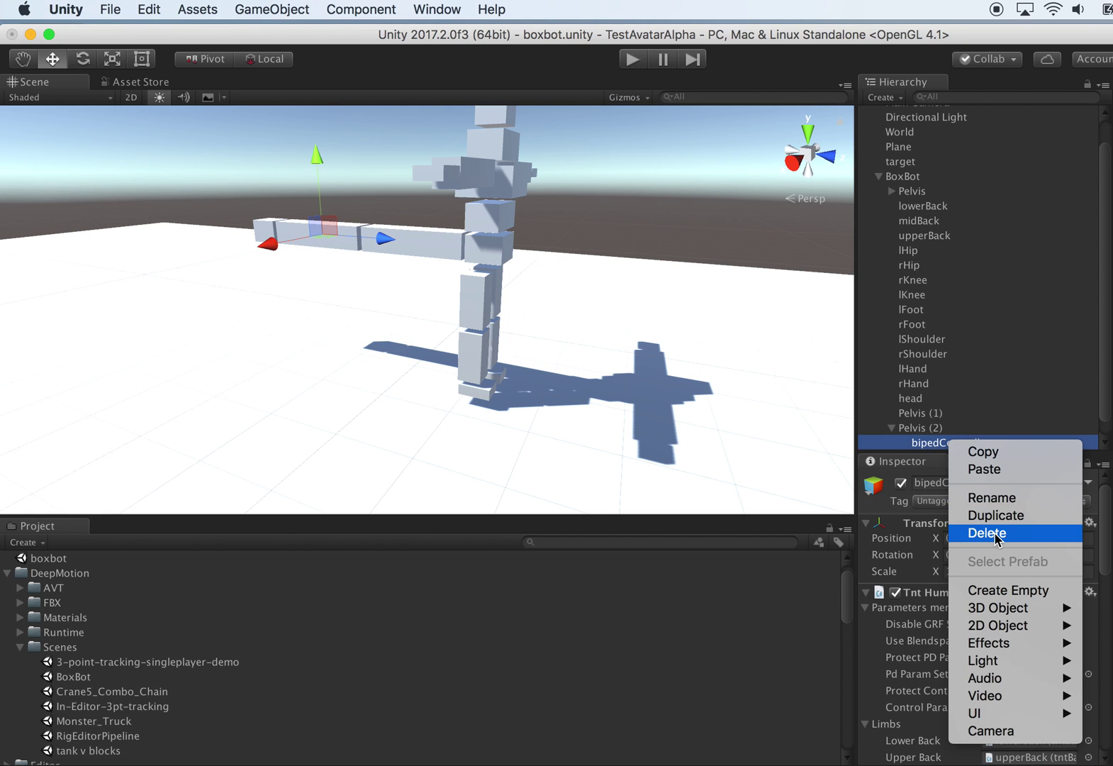
click(937, 384)
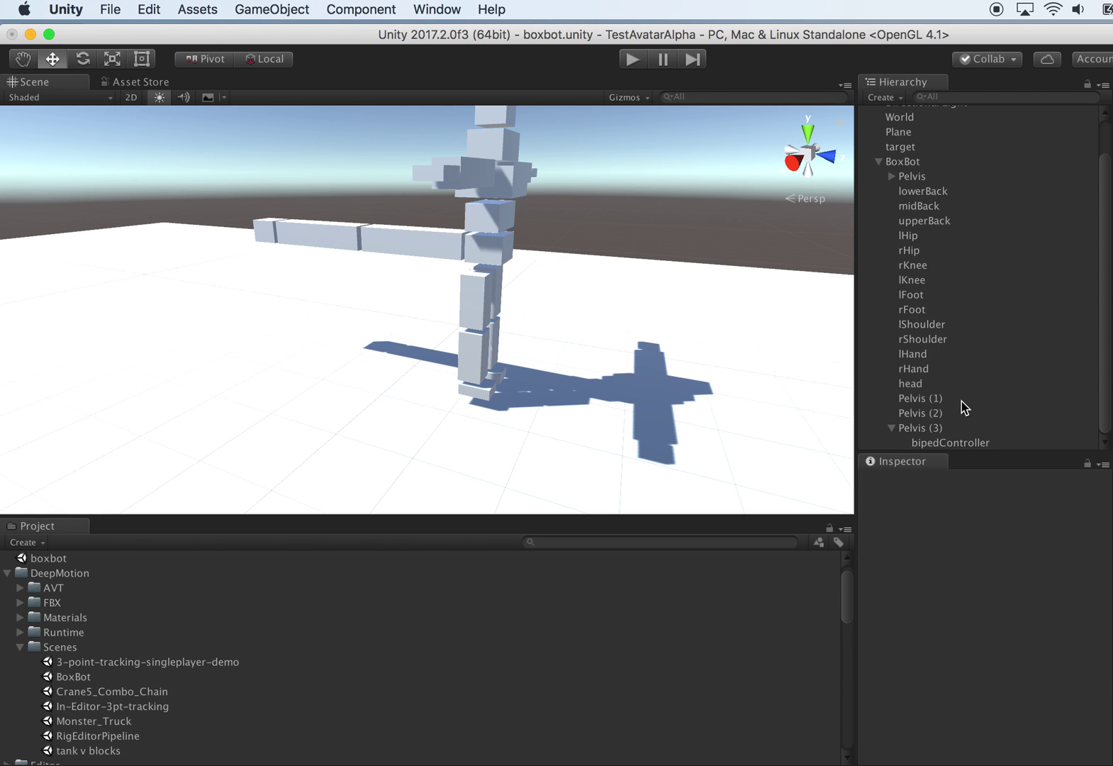
click(958, 443)
right_click(957, 443)
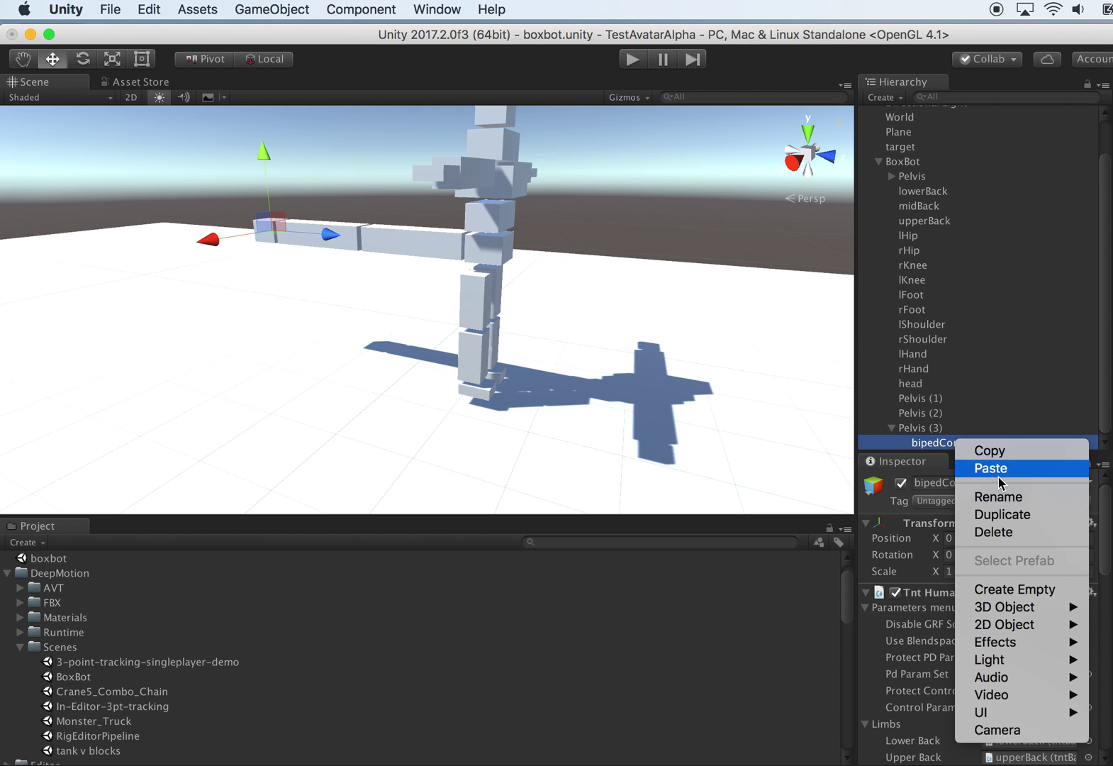
- Finish deleting Pelvis (3)'s bipedController and rename Pelvis (1) to Tail1
click(1007, 532)
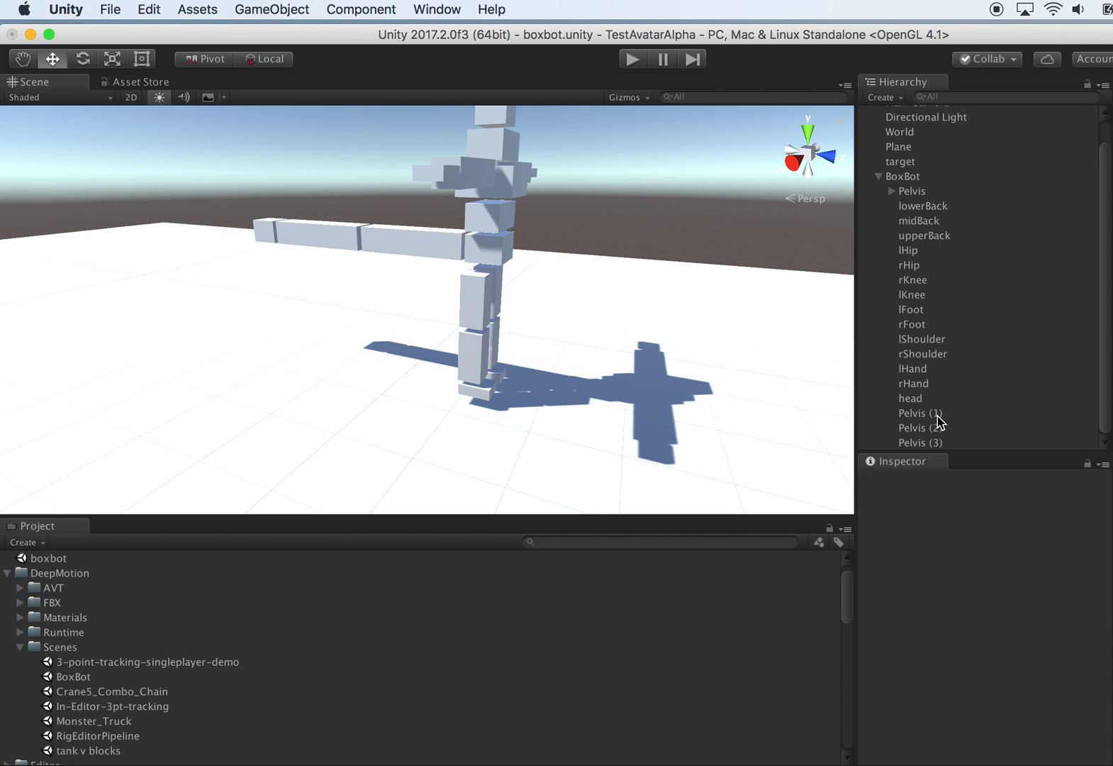
click(943, 414)
click(959, 414)
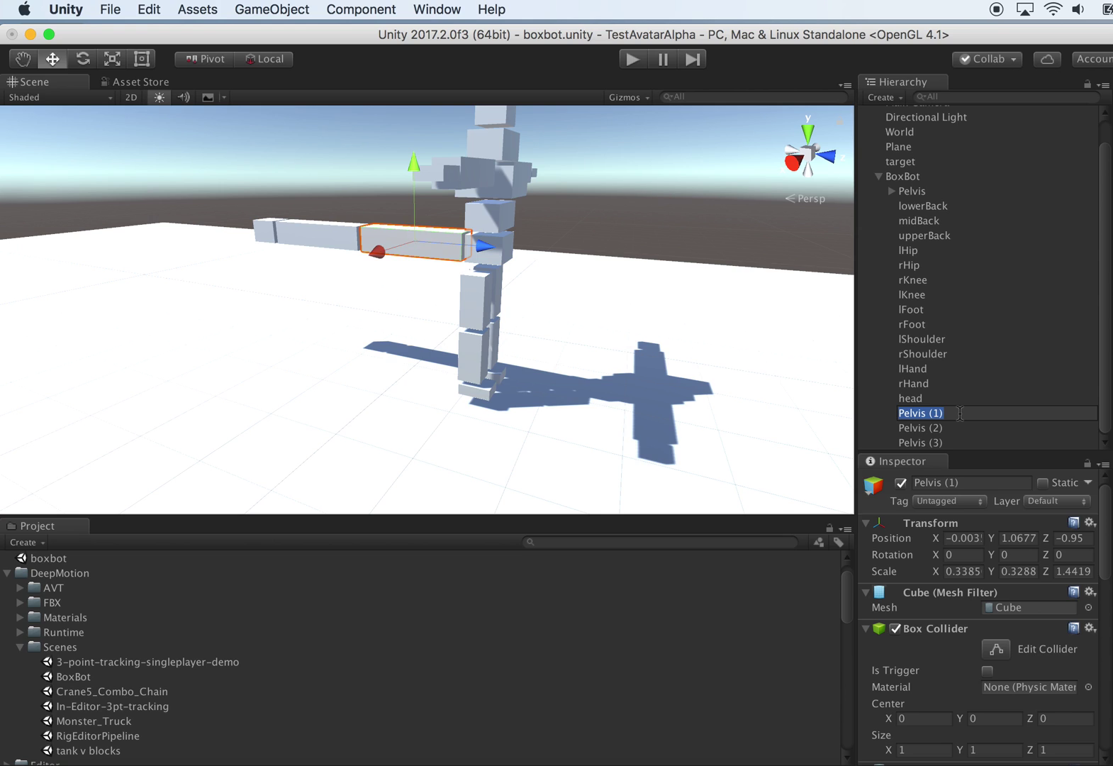
text(Tail1)
key(Return)
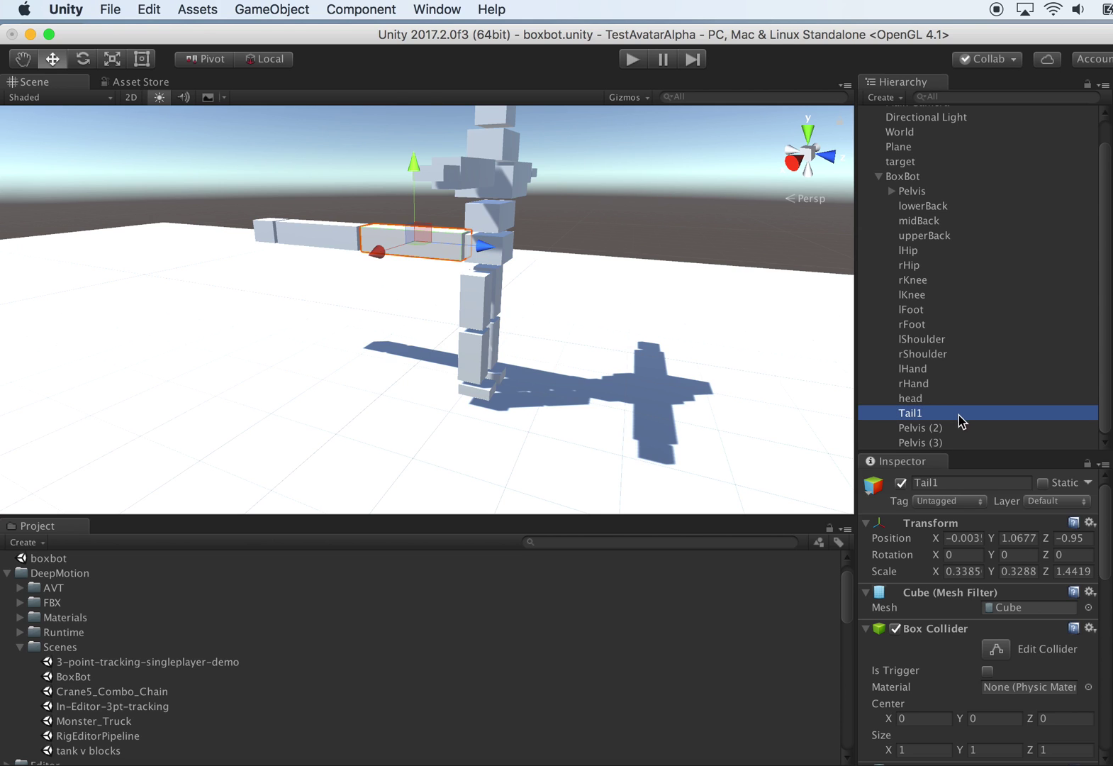
- Rename Pelvis (2) to Tail2 and Pelvis (3) to Tail3
click(958, 428)
click(968, 428)
text(Tail2)
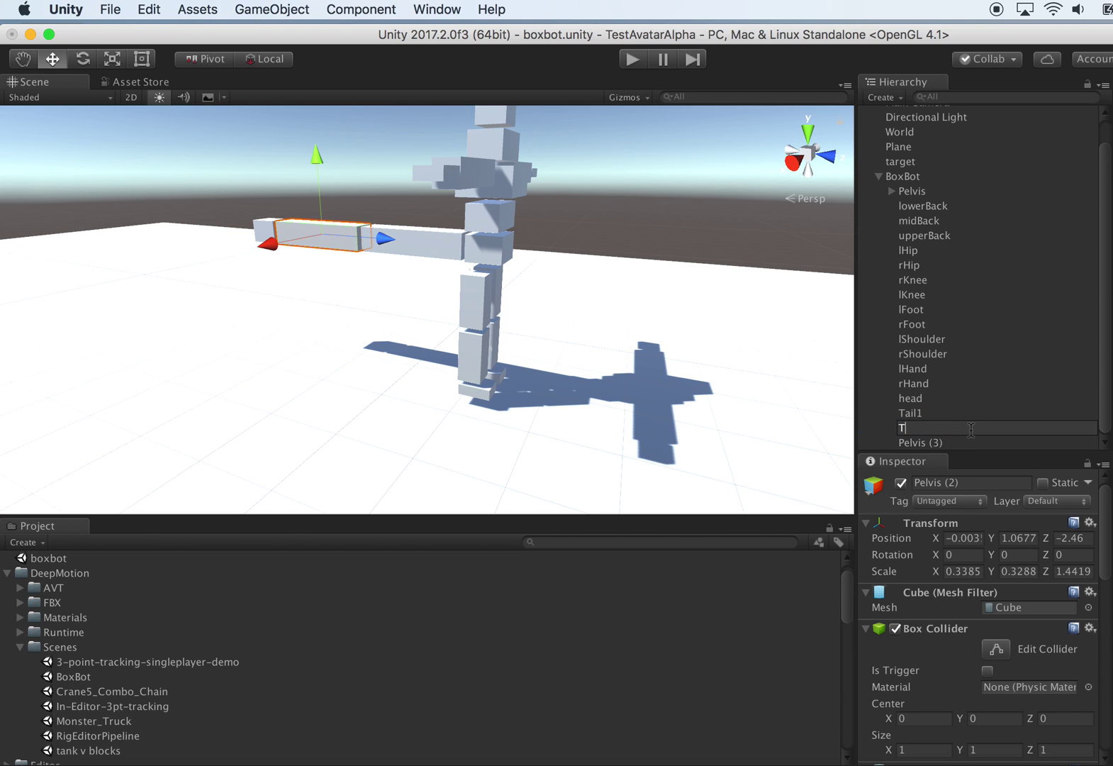
key(Return)
click(949, 439)
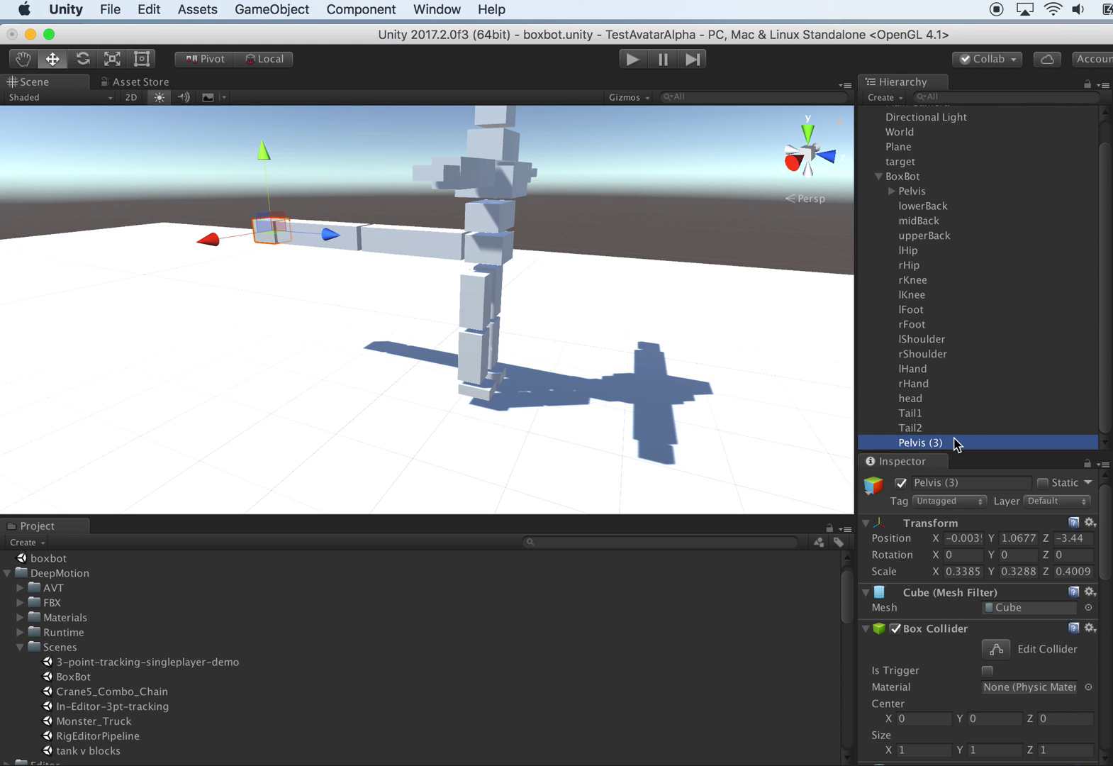
click(961, 448)
text(Tail3)
key(Return)
- Select Tail1, Tail2 and Tail3 together and open the Tnt Base component menu
click(935, 417)
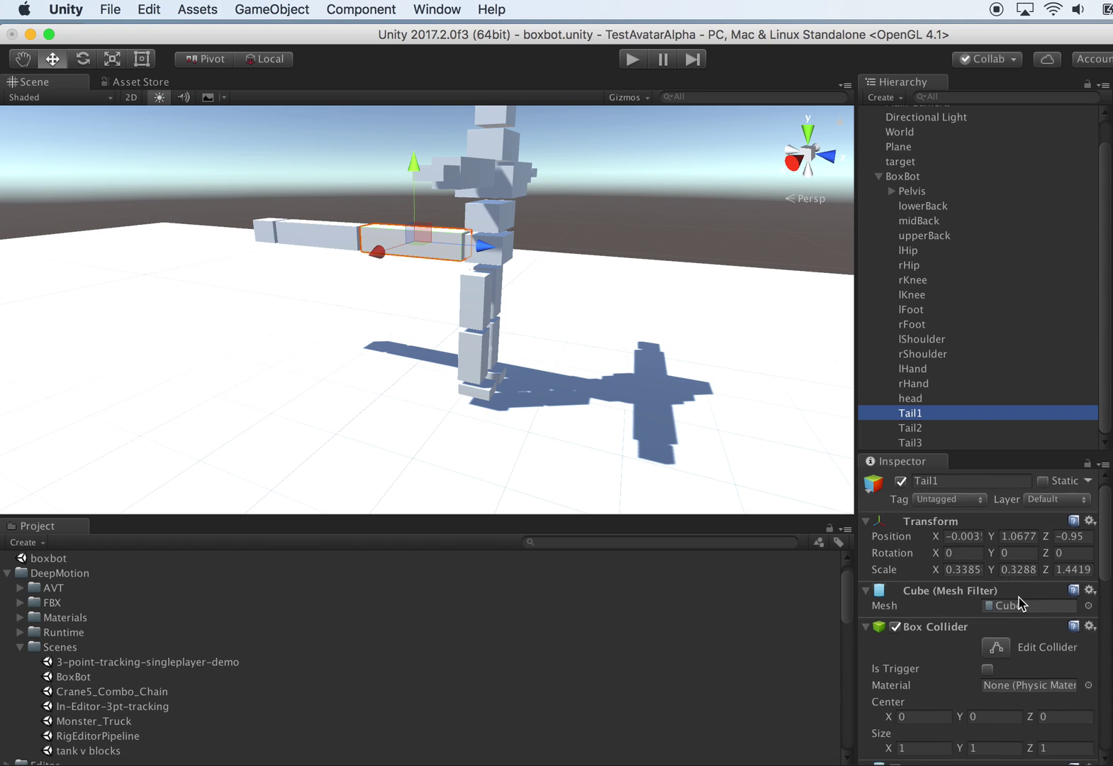
scroll(1028, 624, down, 8)
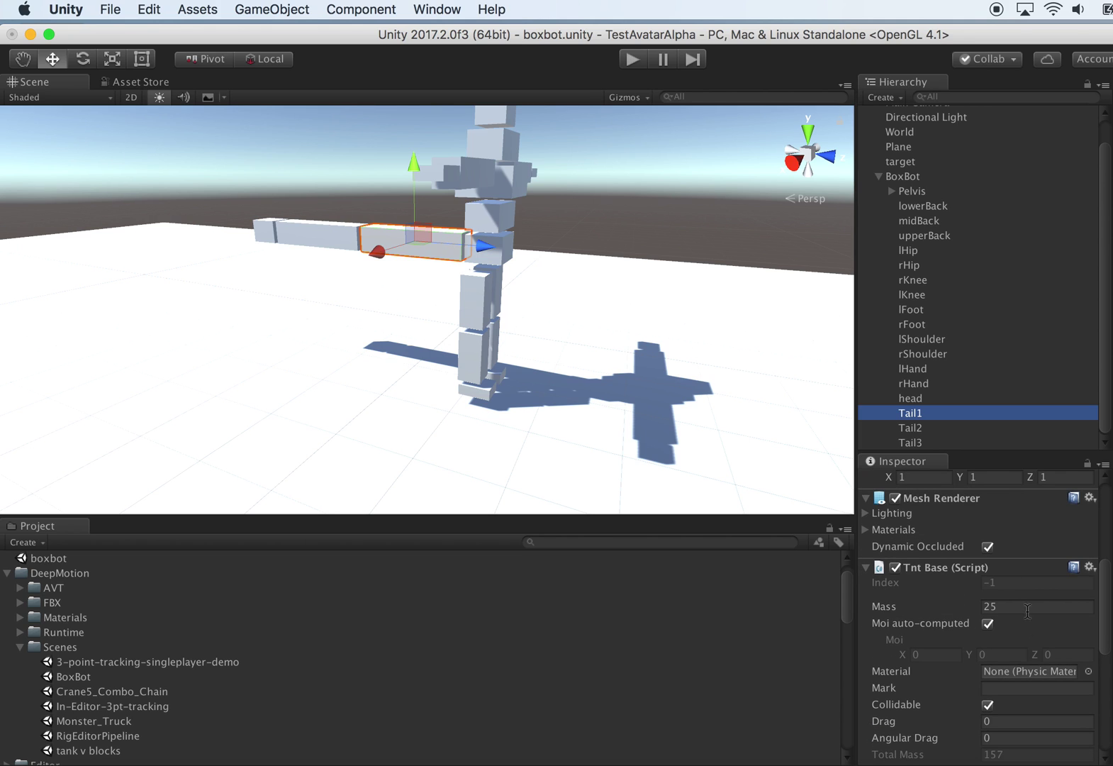
shift+click(944, 443)
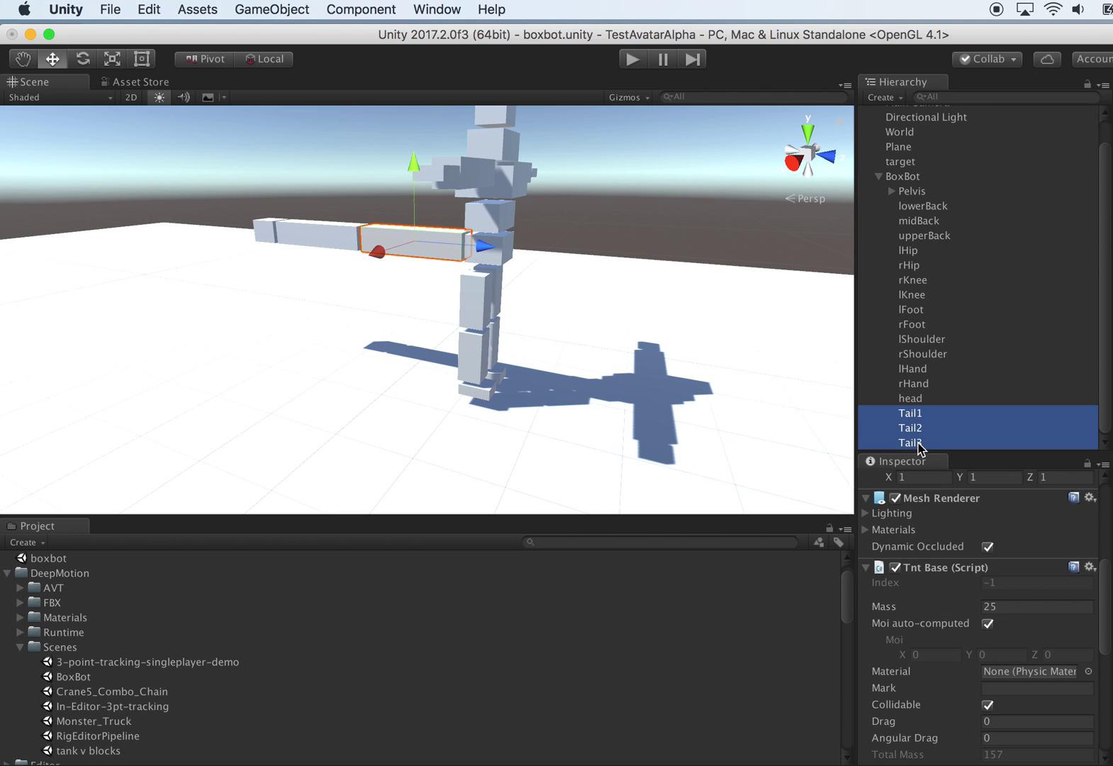
click(1091, 567)
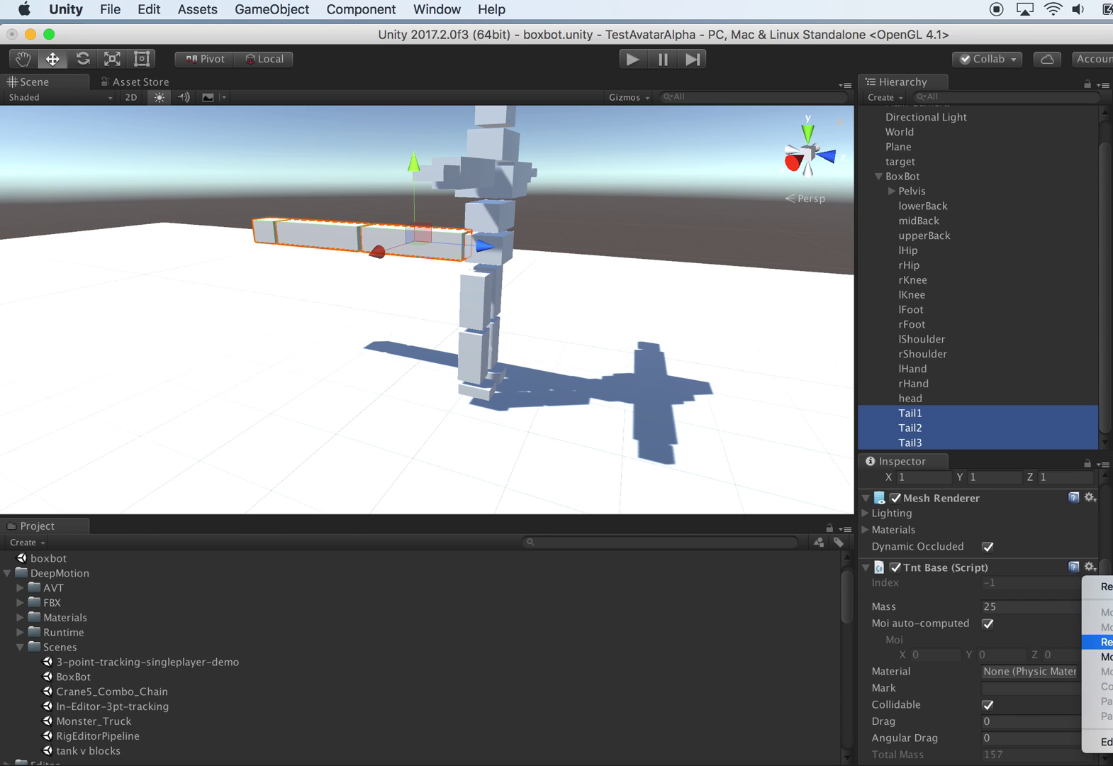
- Replace the tail boxes' Tnt Base component with Tnt Ball Link
click(1102, 642)
click(1019, 740)
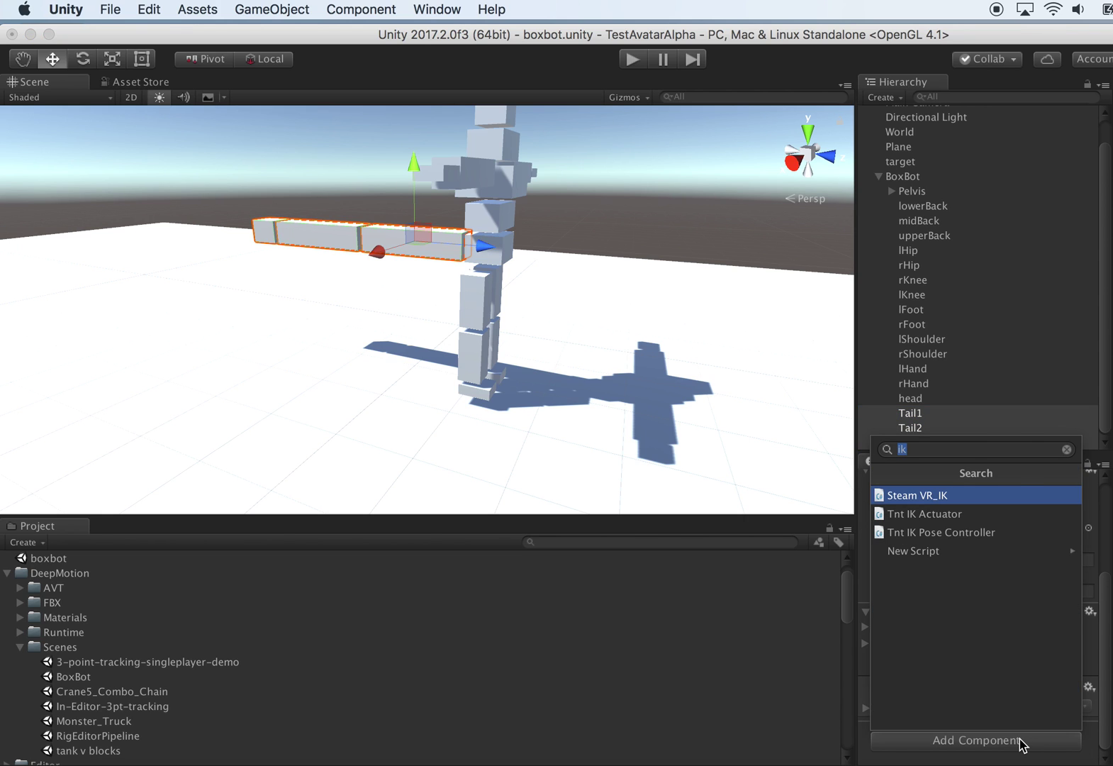
text(tntball)
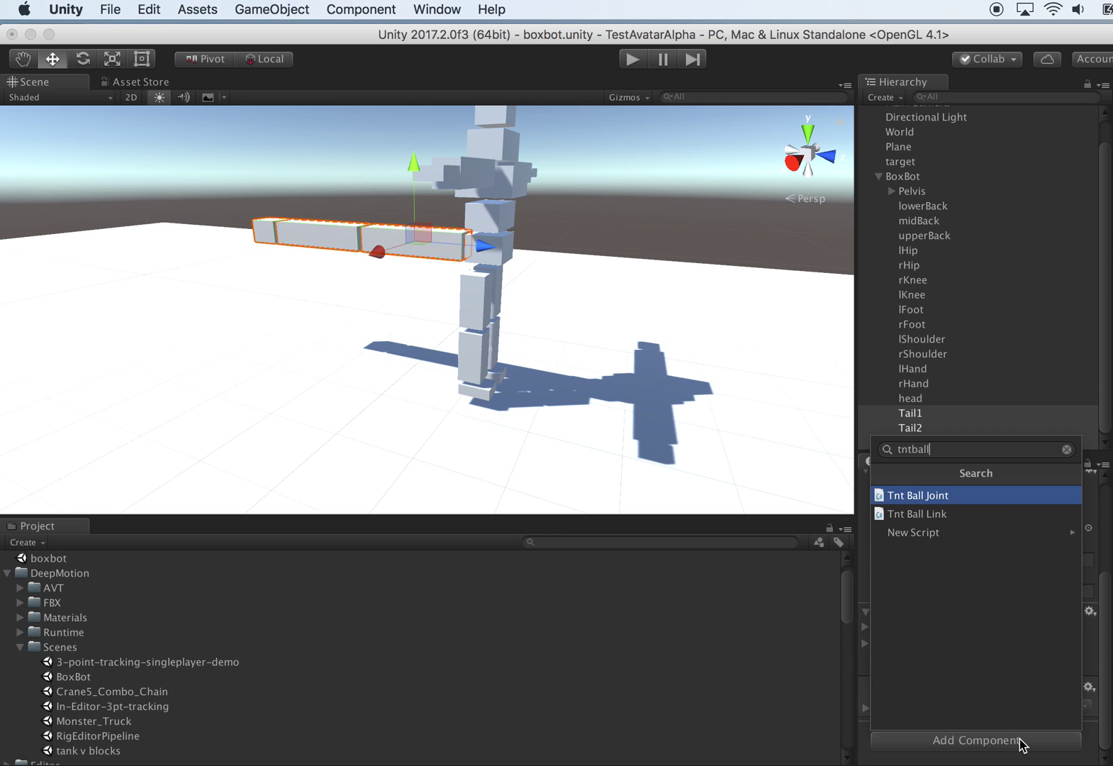
key(Down)
key(Return)
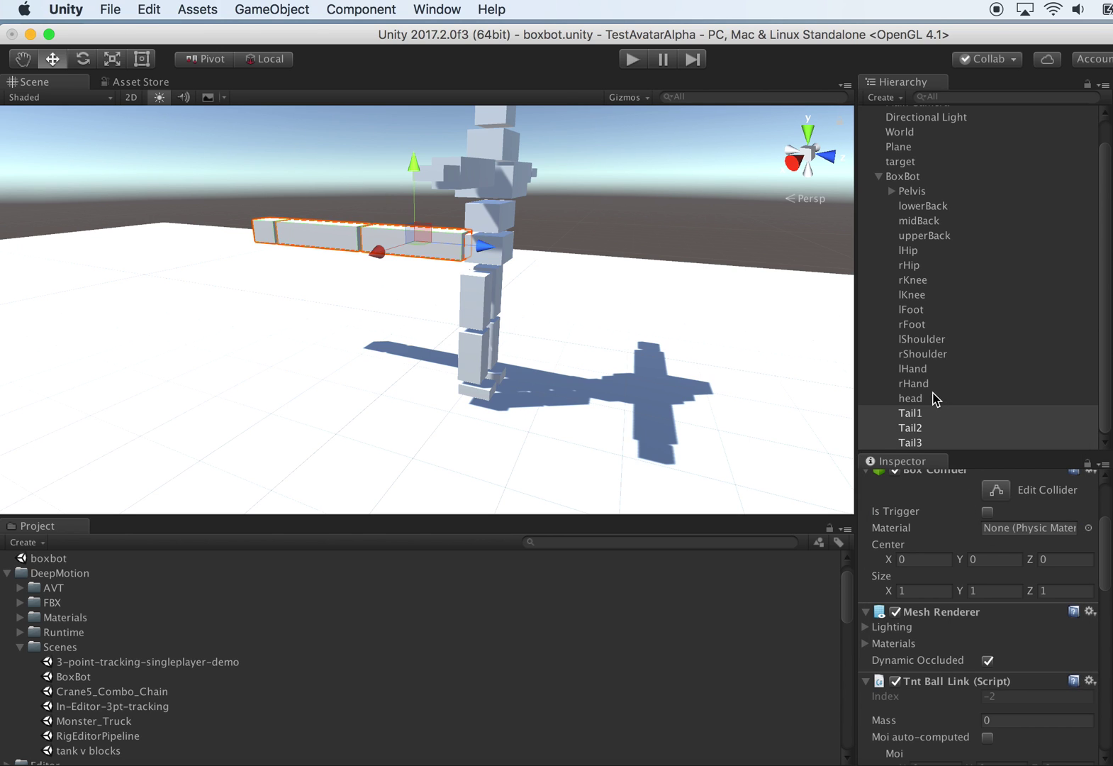
- Chain the links as parents: Pelvis for Tail1, Tail1 for Tail2, Tail2 for Tail3
click(922, 415)
scroll(990, 583, down, 5)
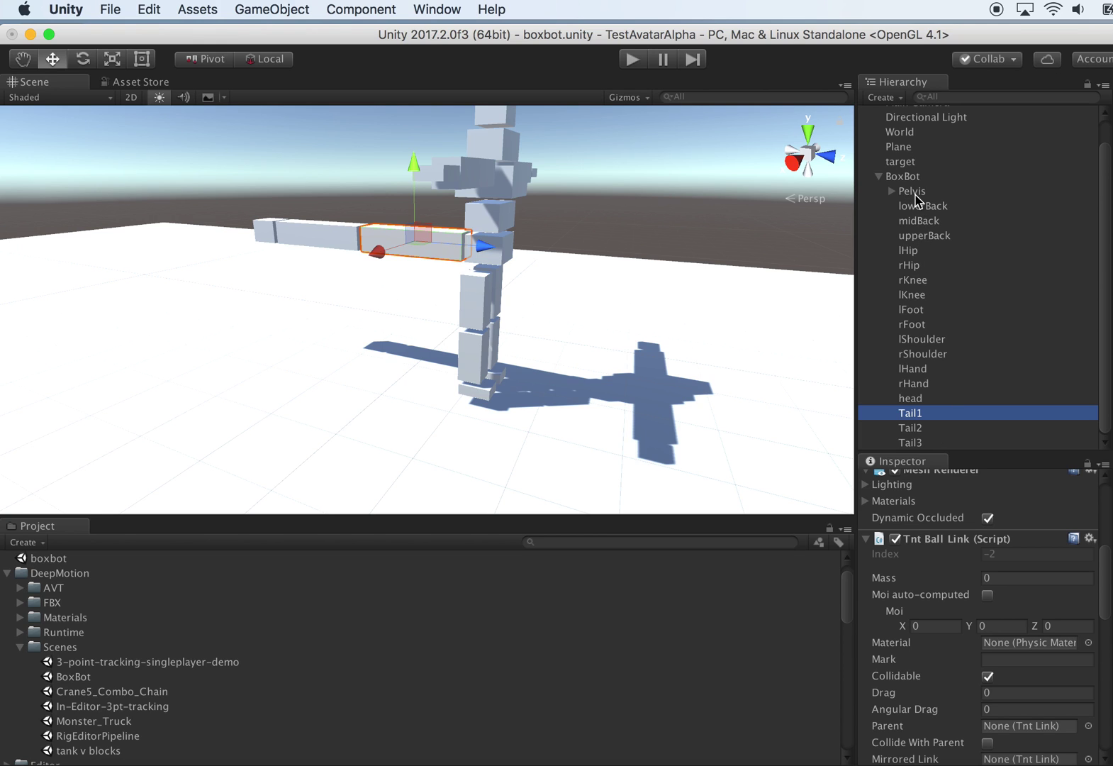
drag(912, 191, 1012, 731)
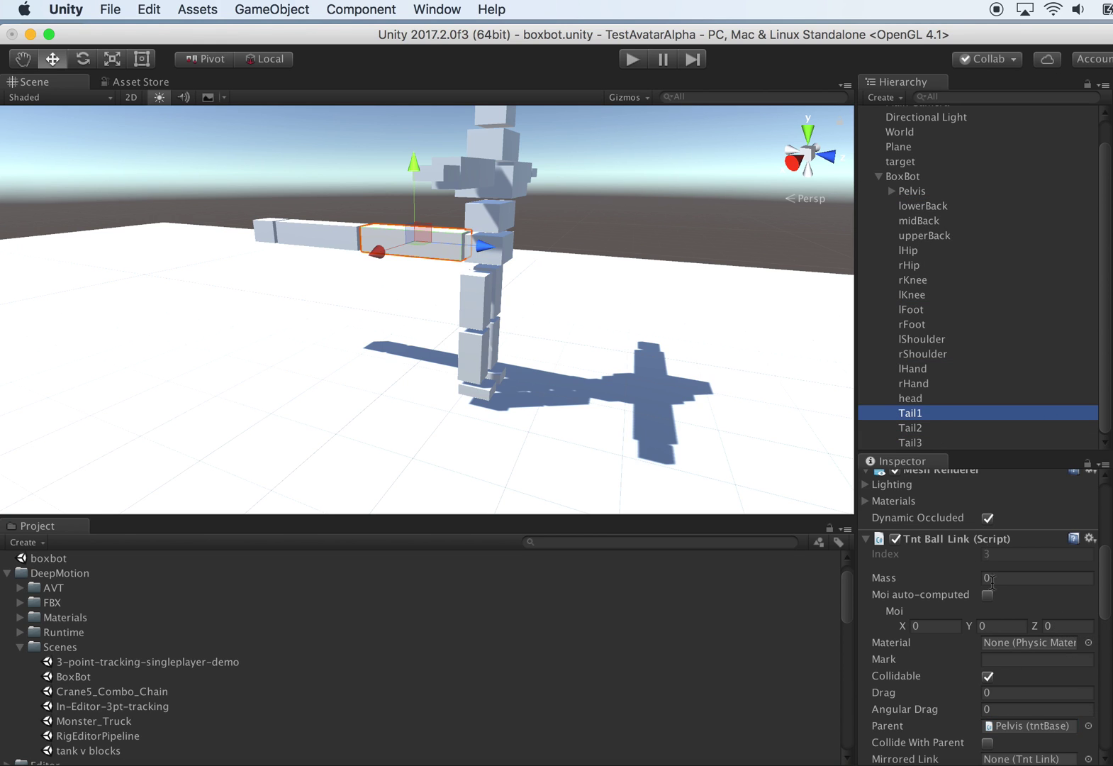
click(915, 427)
drag(917, 418, 1021, 725)
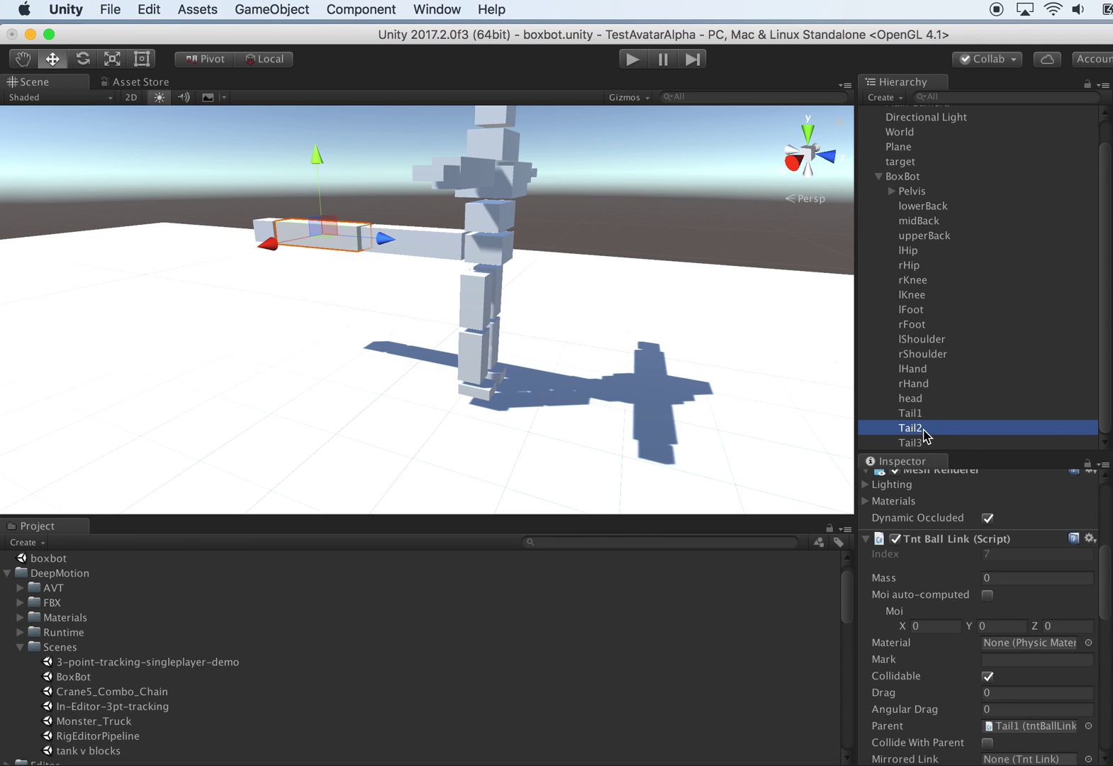
click(921, 443)
click(915, 429)
drag(915, 430, 1028, 726)
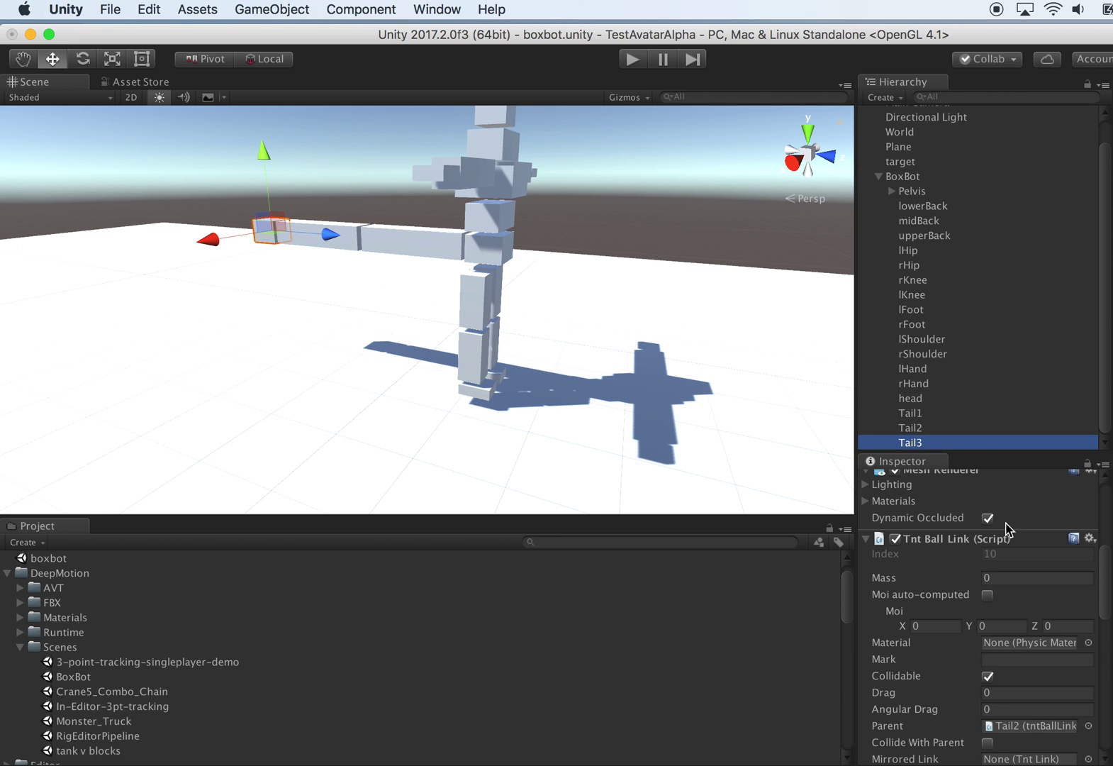
- Give all three tail links mass 0.1 with auto Moi, and enable Show Joint and Visual Editor
shift+click(911, 413)
click(1012, 578)
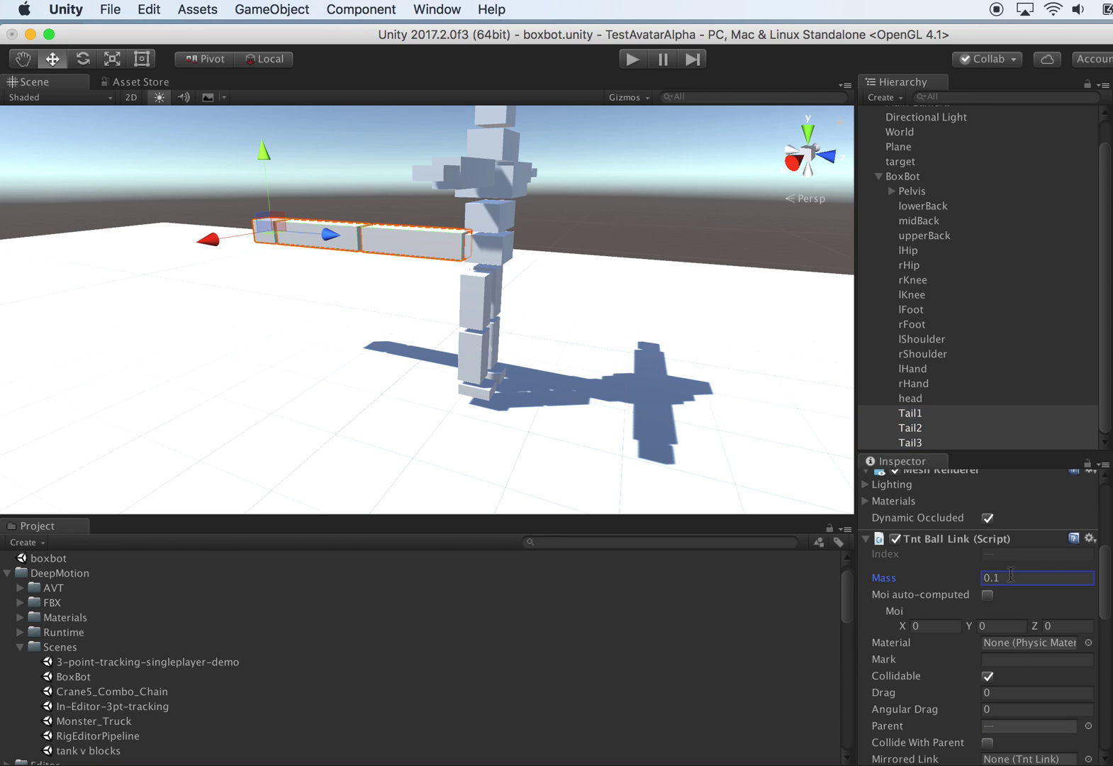
click(988, 597)
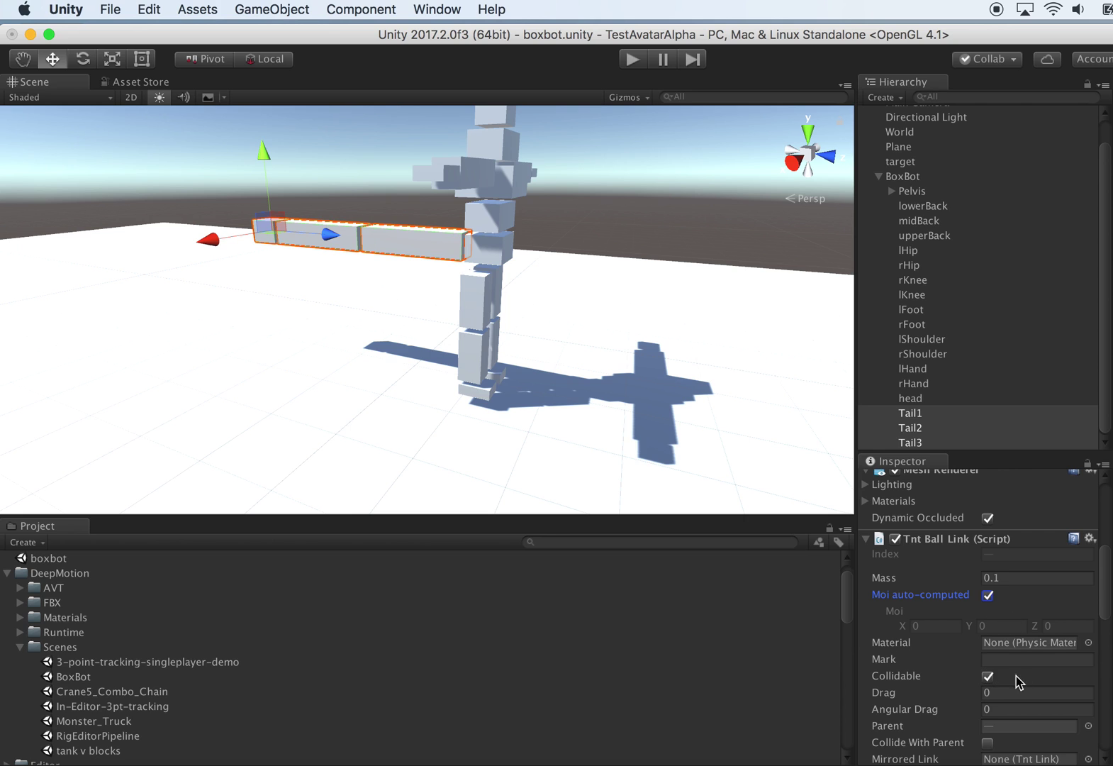
scroll(1029, 688, down, 5)
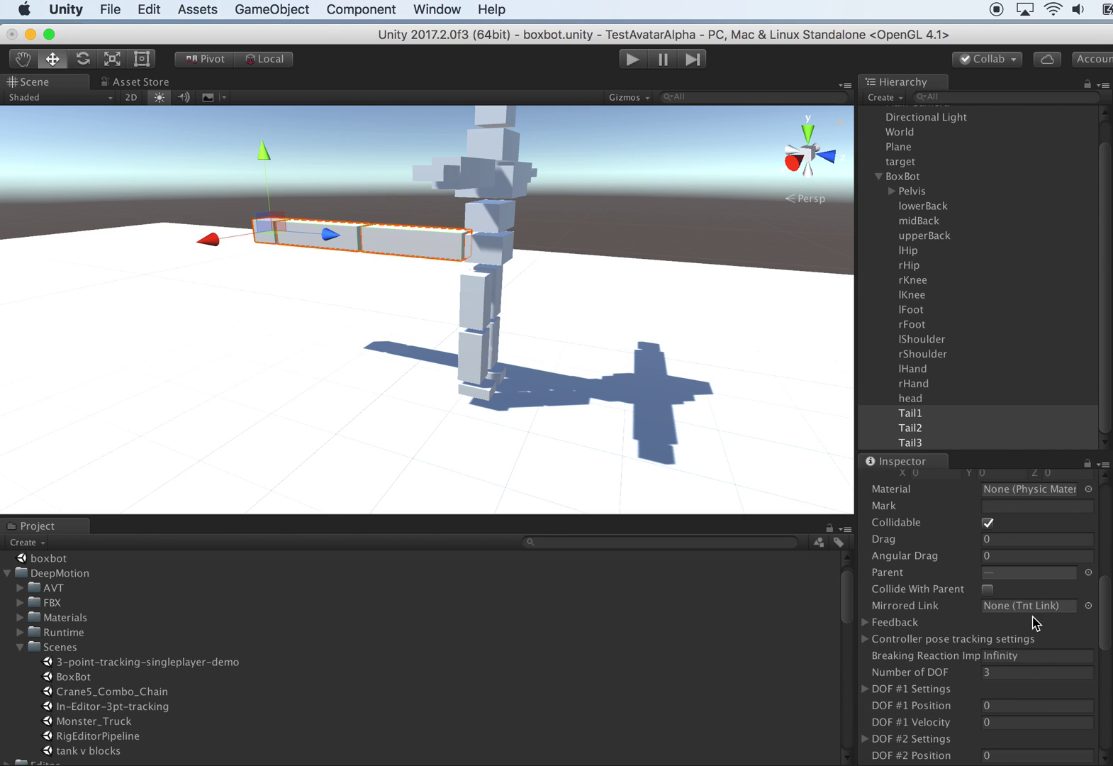
scroll(1029, 667, down, 15)
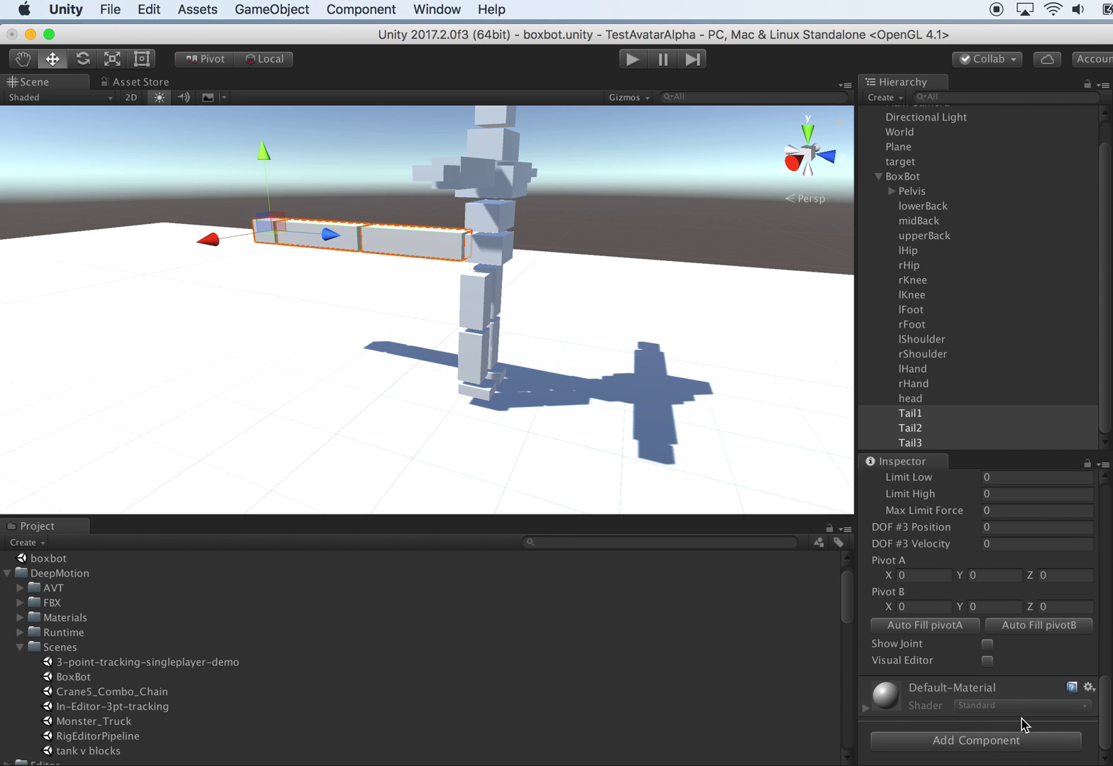
click(988, 644)
click(987, 660)
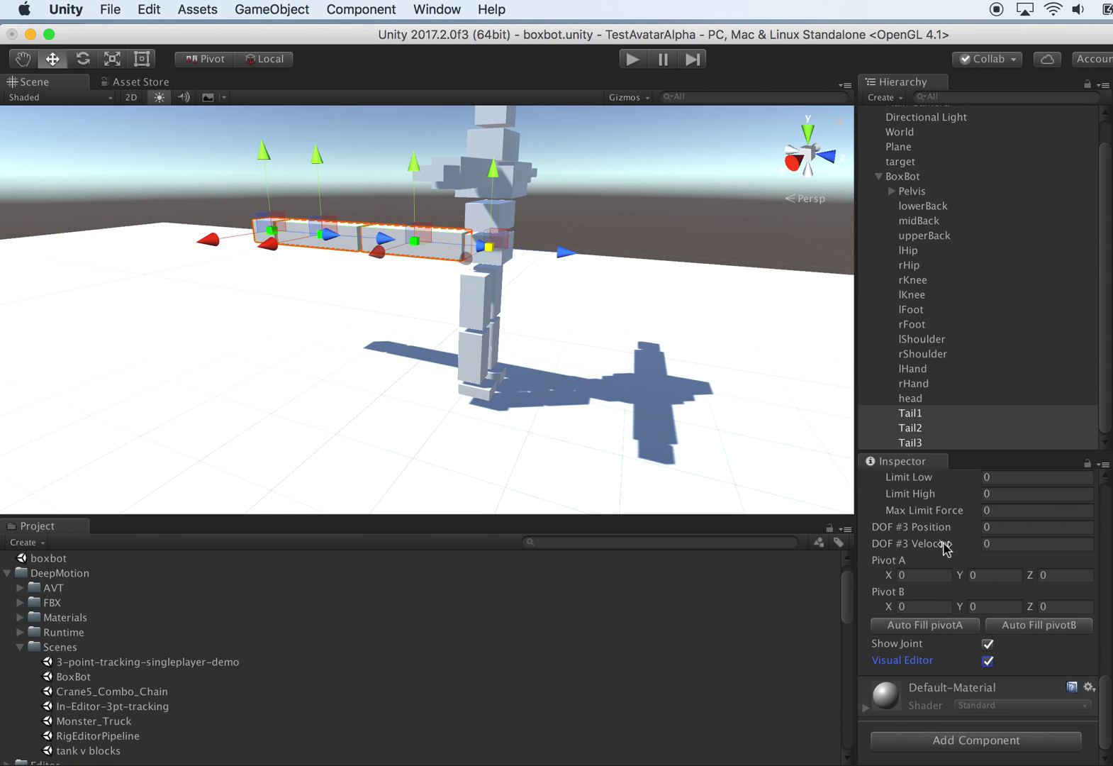
- Move Tail2's joint pivot along Z to where it meets its neighbouring segment
click(912, 414)
alt+drag(733, 390, 683, 318)
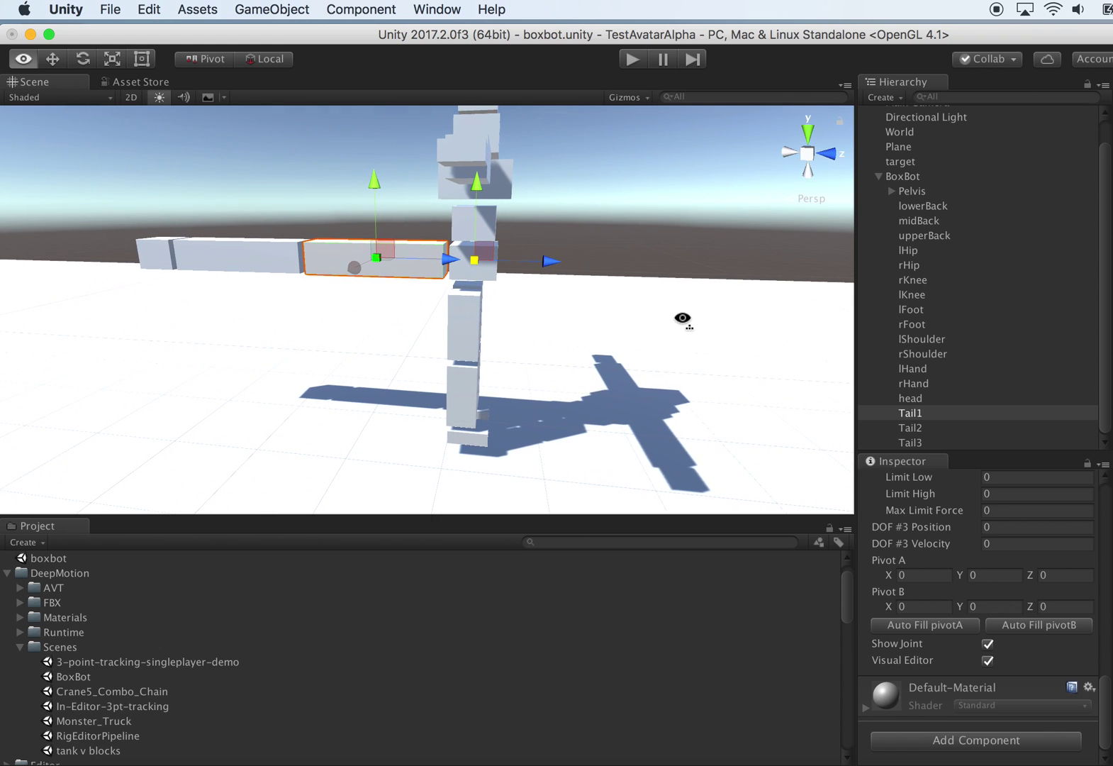
alt+drag(535, 275, 502, 228)
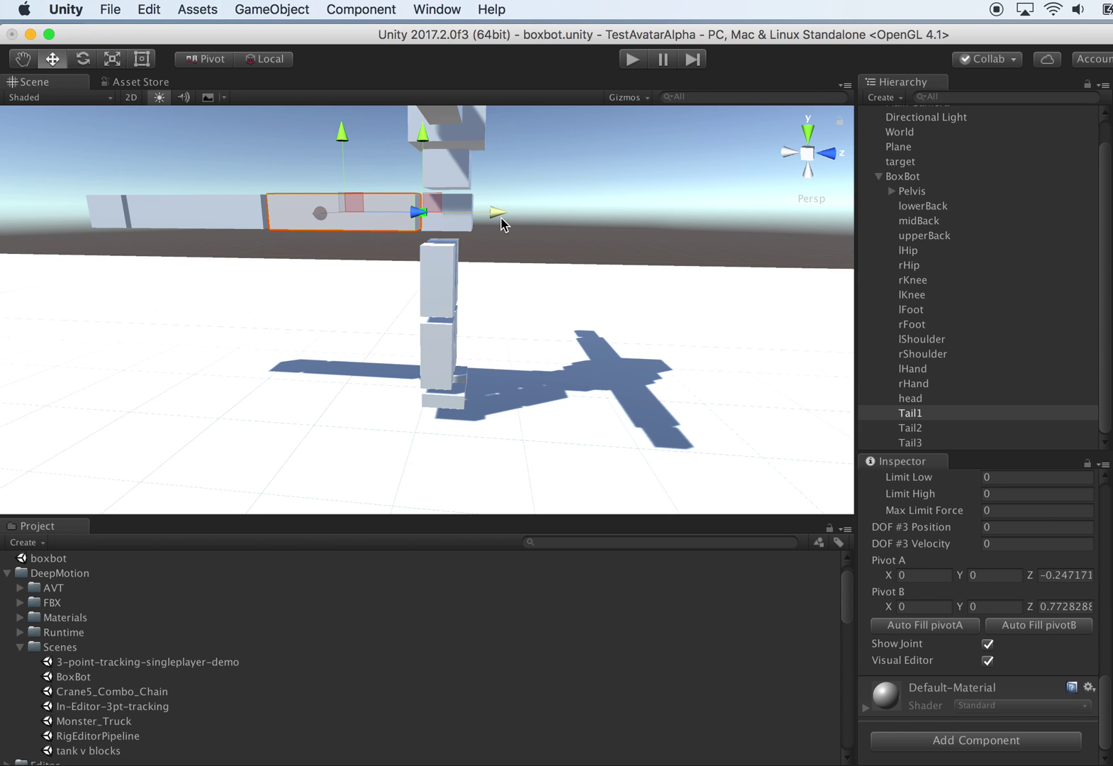
click(922, 427)
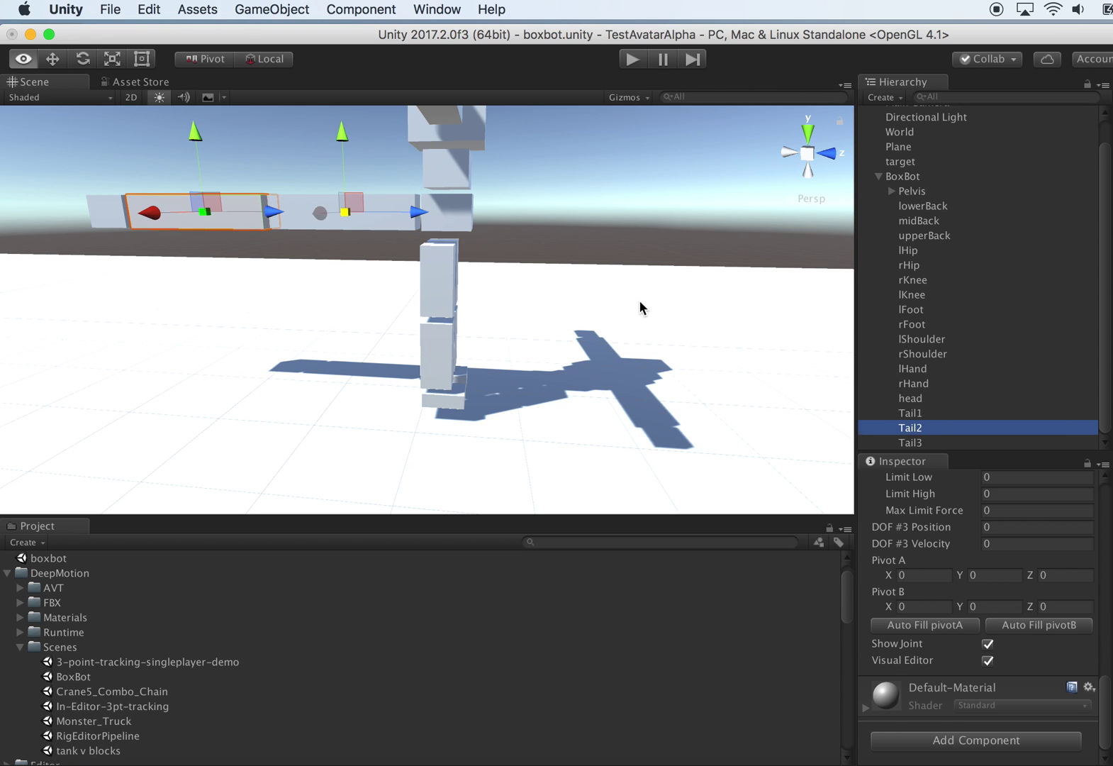
key(f)
drag(586, 342, 501, 347)
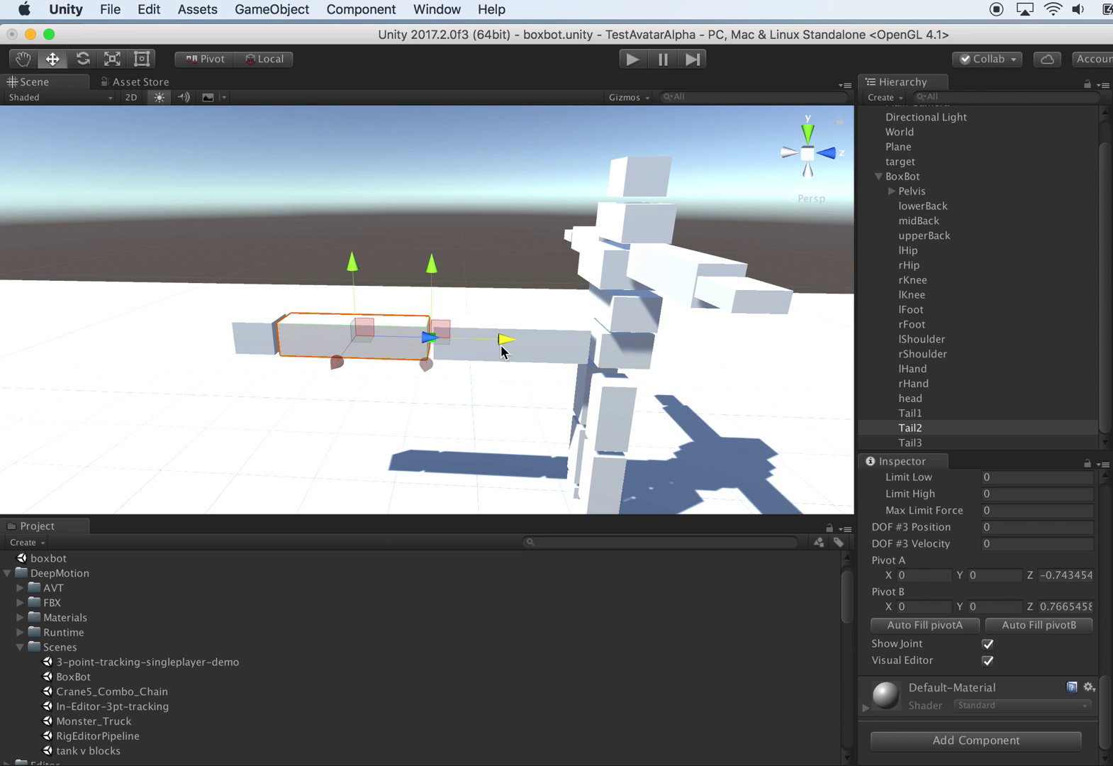
- Slide Tail3's joint pivot to the box end (pivot A Z −0.7384, pivot B Z 0.2416)
click(926, 443)
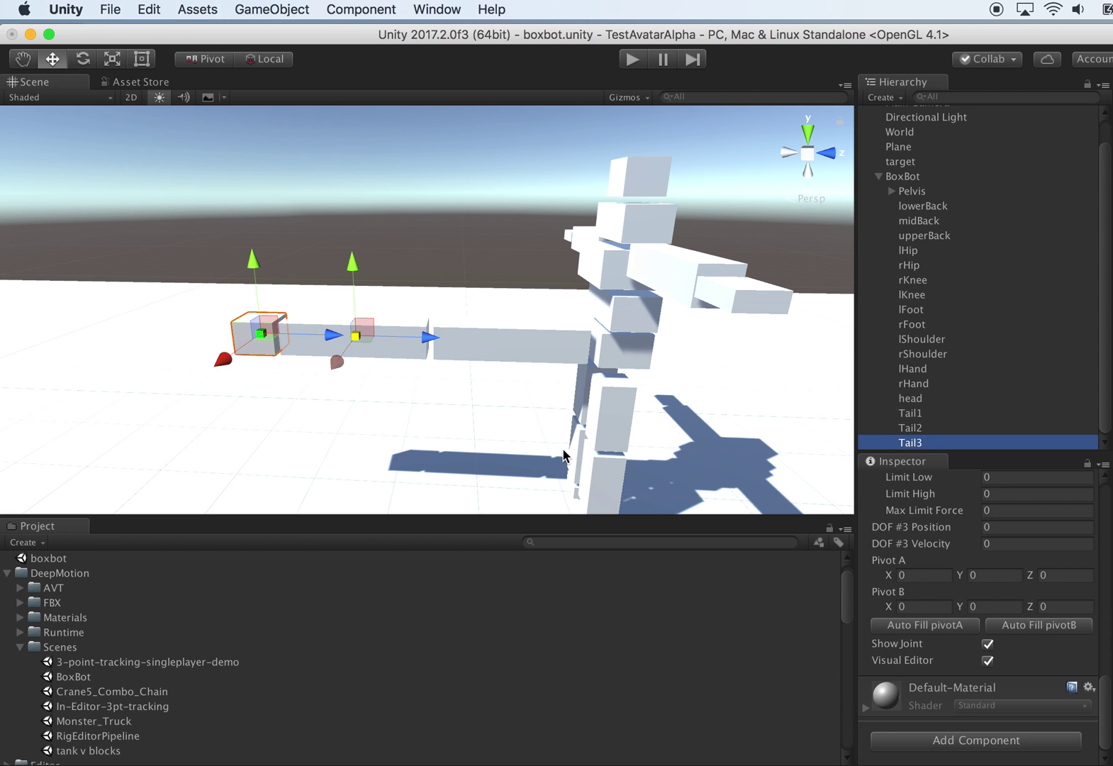
key(f)
drag(716, 297, 544, 294)
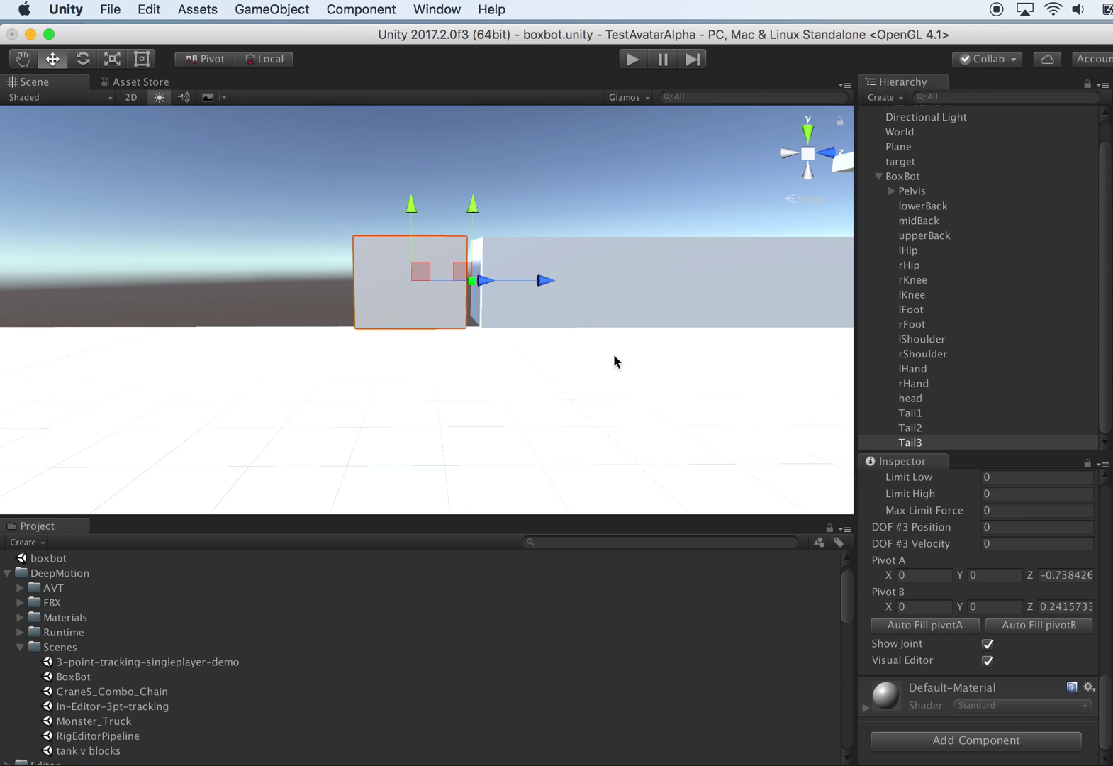
alt+drag(614, 356, 626, 393)
shift+click(955, 411)
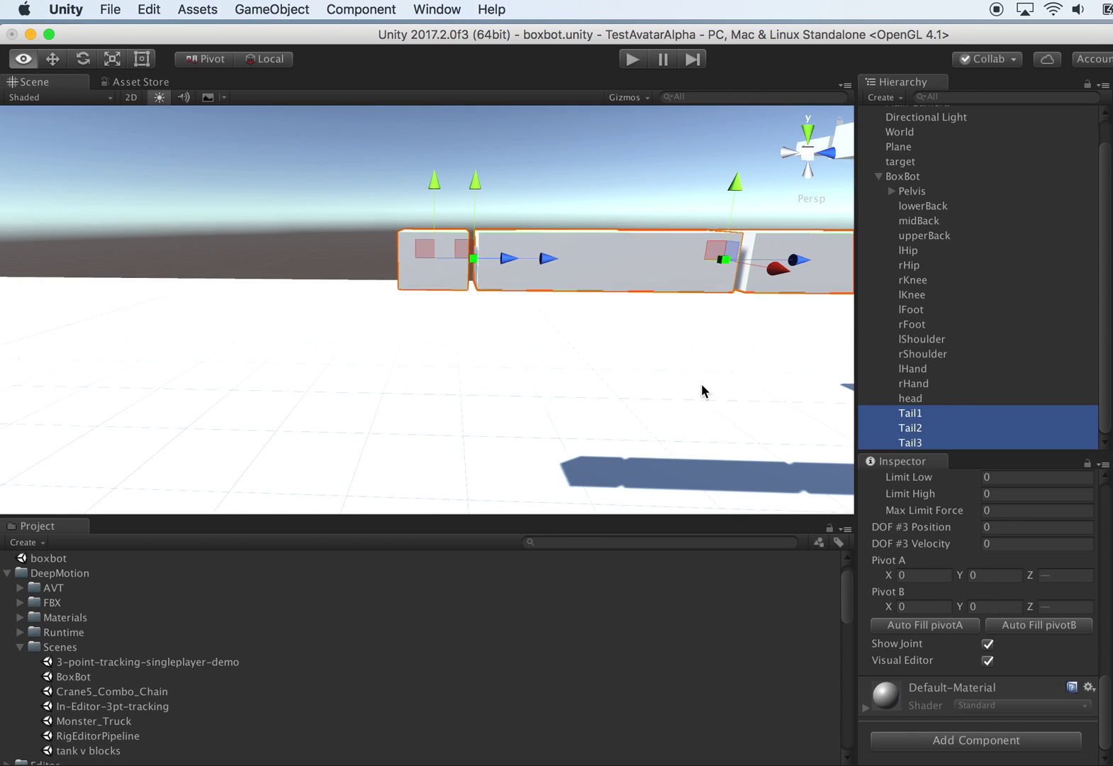
mouse_move(701, 384)
alt+mouse_down()
mouse_move(803, 503)
mouse_move(714, 380)
mouse_move(684, 384)
mouse_move(705, 393)
alt+mouse_up()
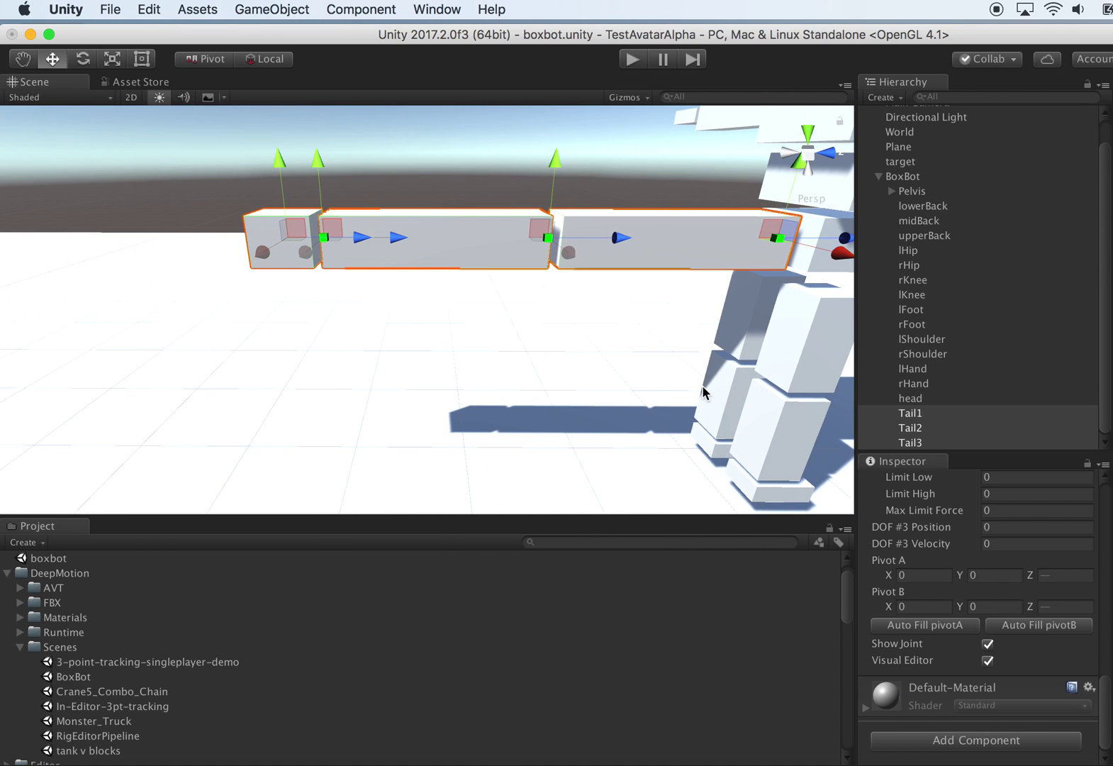
click(892, 191)
- Create an empty child under bipedController and name it Tracker
click(945, 207)
right_click(945, 206)
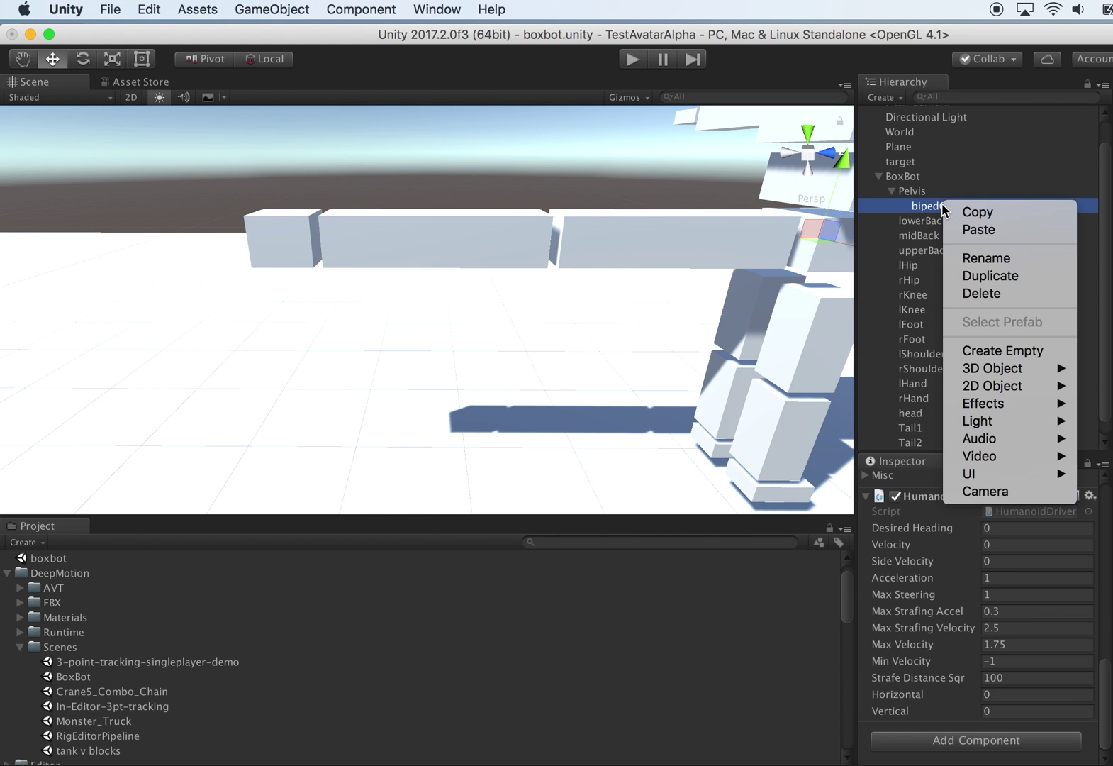
click(1016, 351)
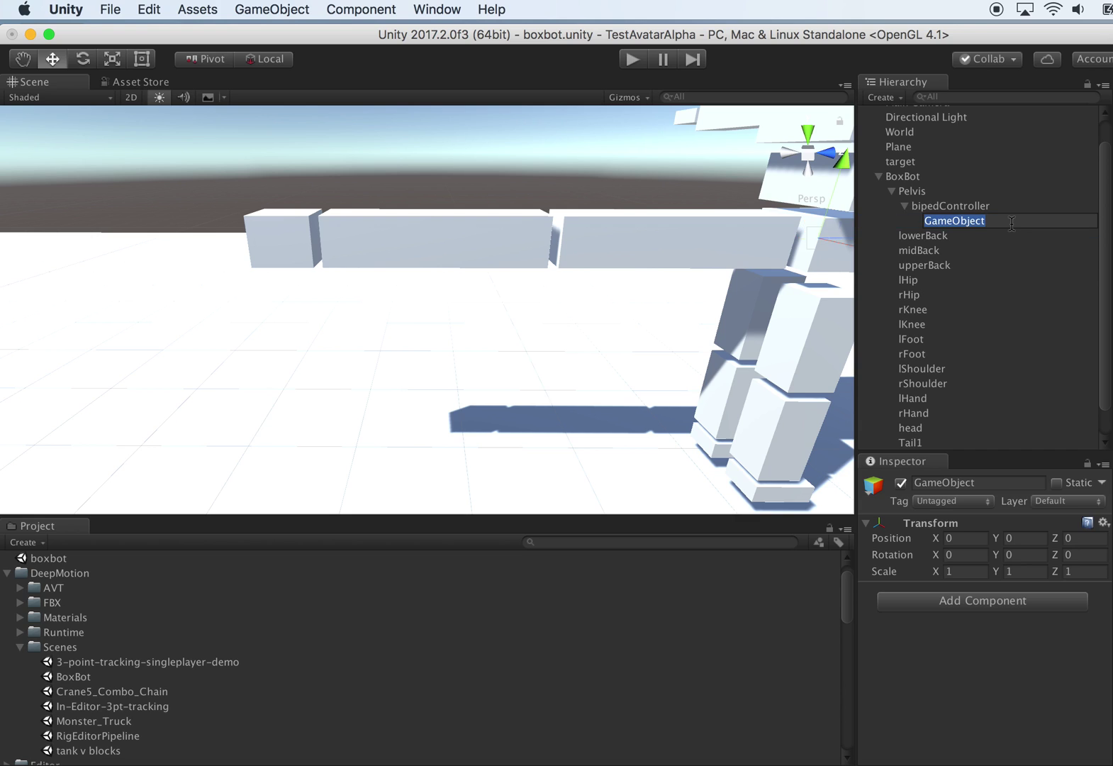
text(Tracker)
key(Return)
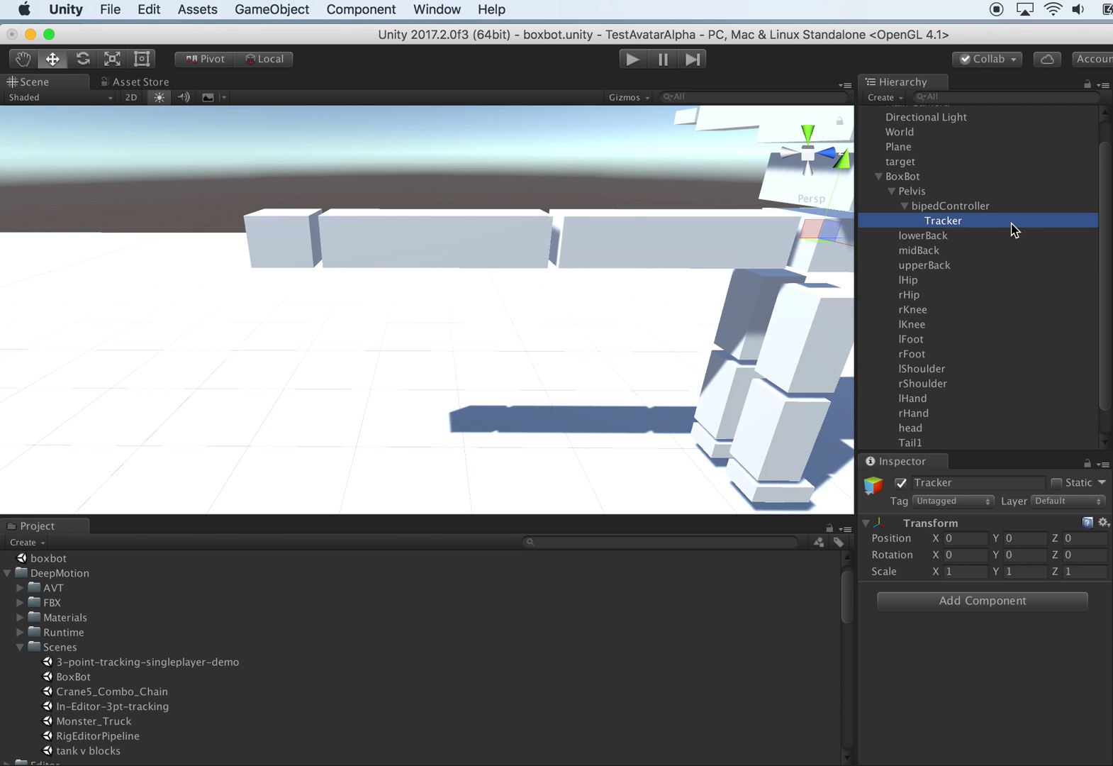
- Add a Tnt IK Actuator component to Tracker via the 'ika' search
click(1000, 603)
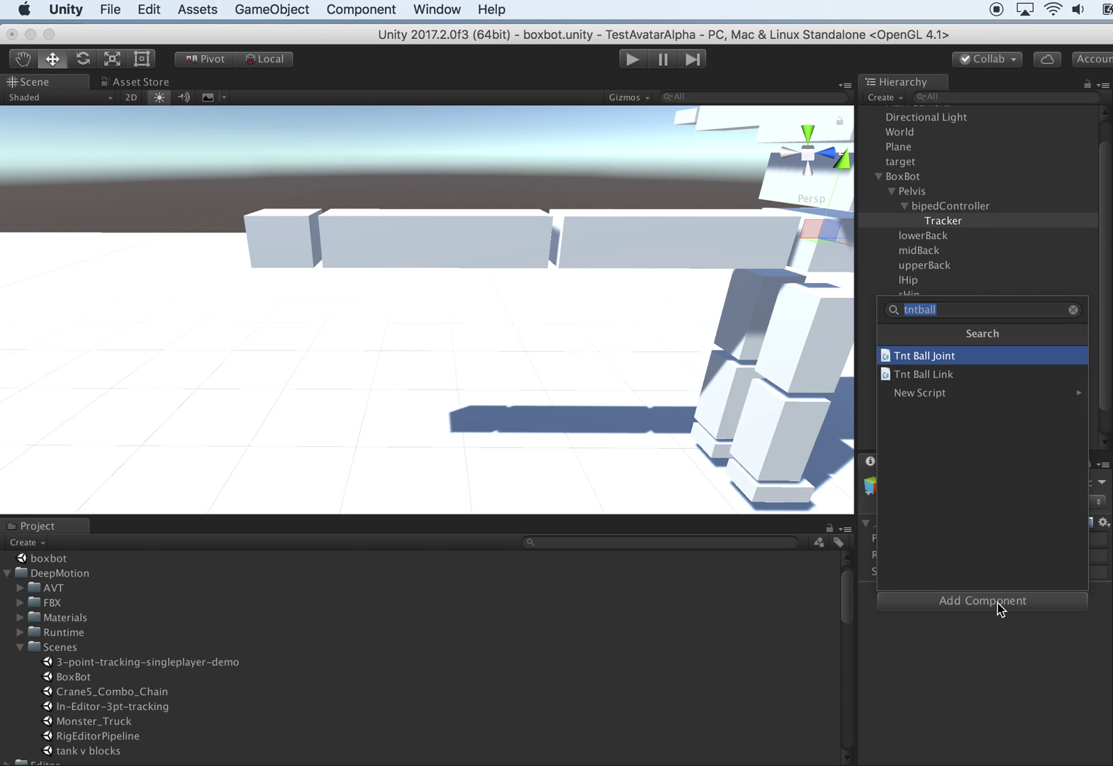
text(ikac)
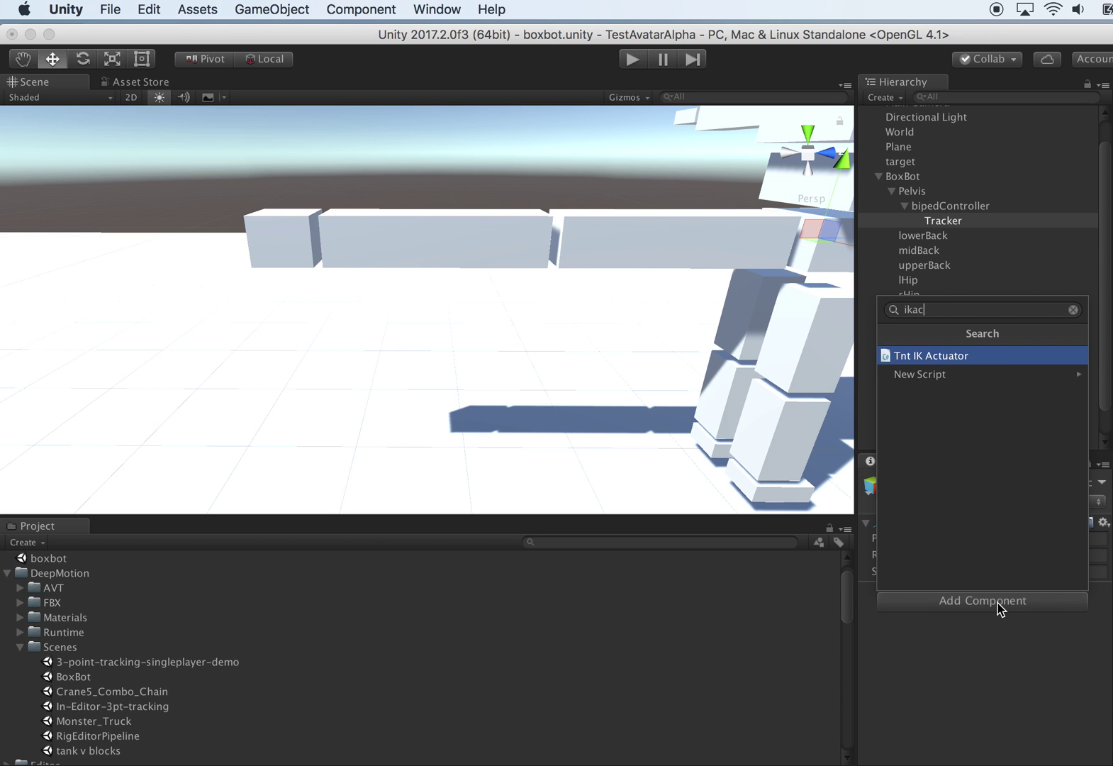
key(Return)
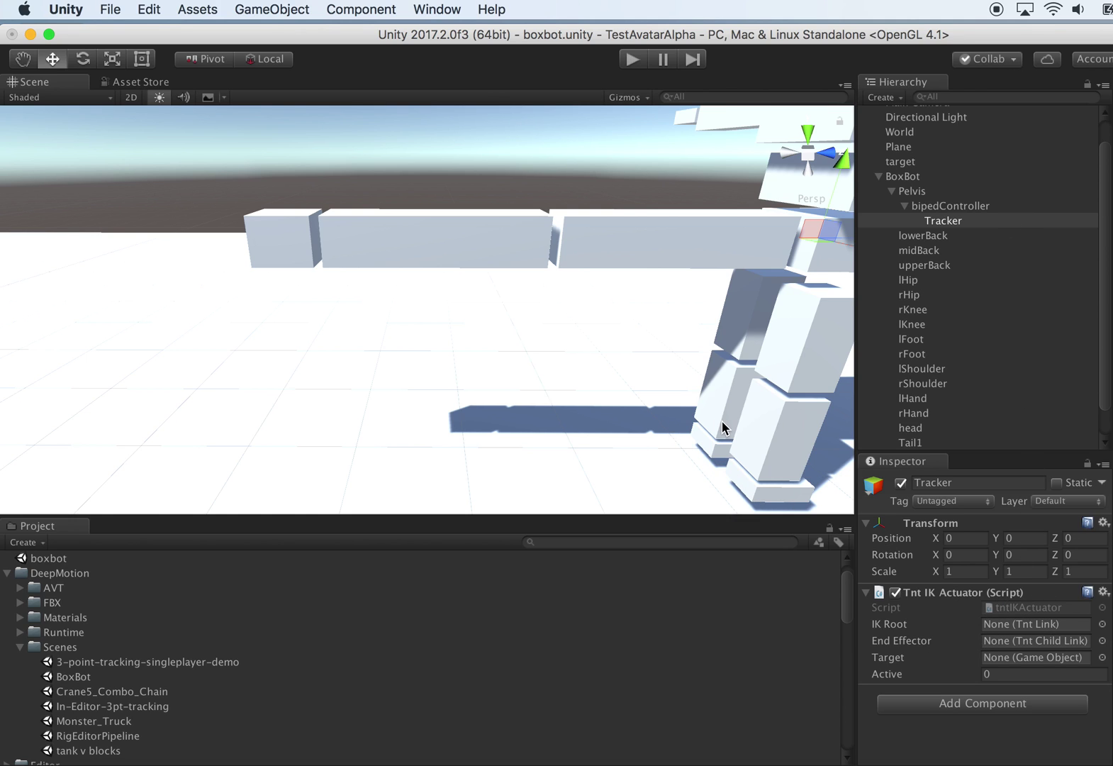
mouse_move(660, 414)
alt+mouse_down()
mouse_move(670, 433)
mouse_move(641, 425)
alt+mouse_up()
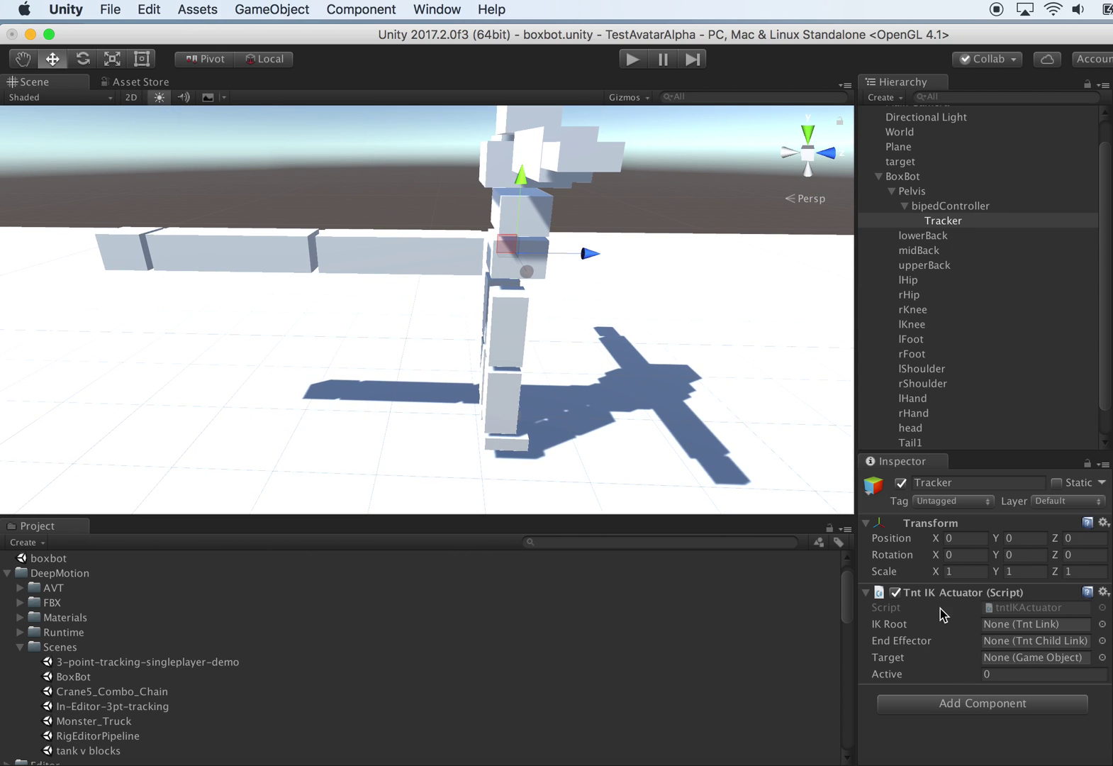
click(954, 207)
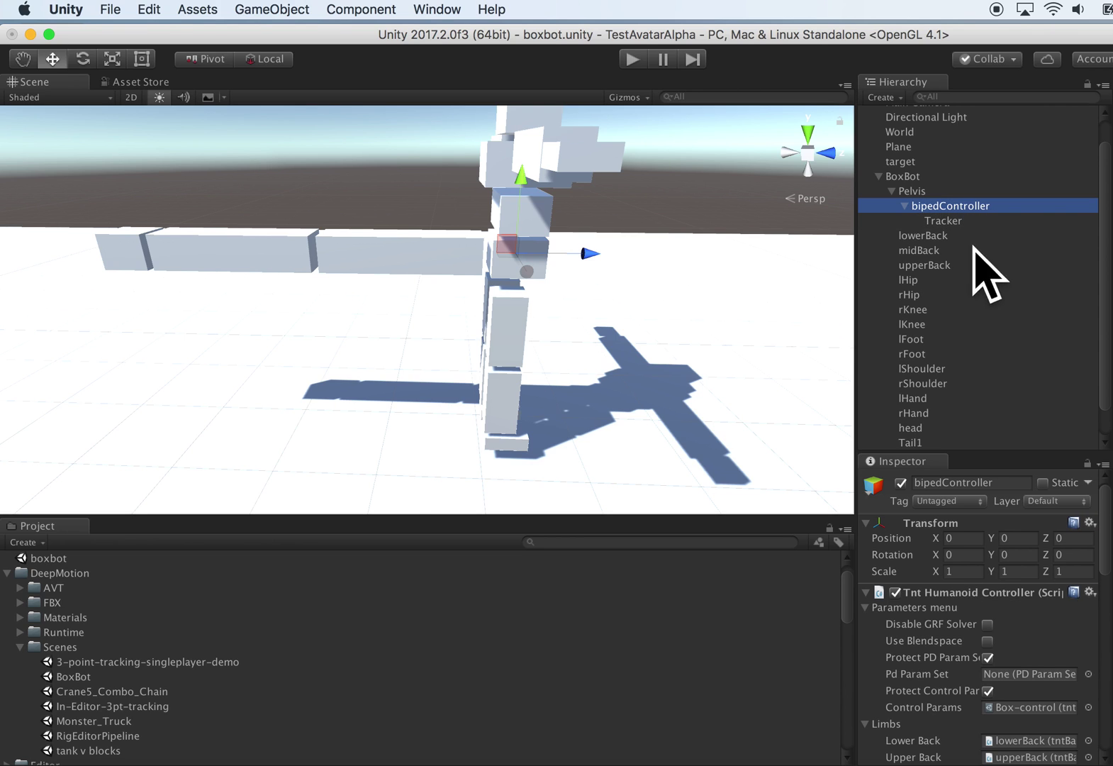
- In Tracker's Tnt IK Actuator, drag in Pelvis as IK Root and Tail3 as End Effector
click(943, 221)
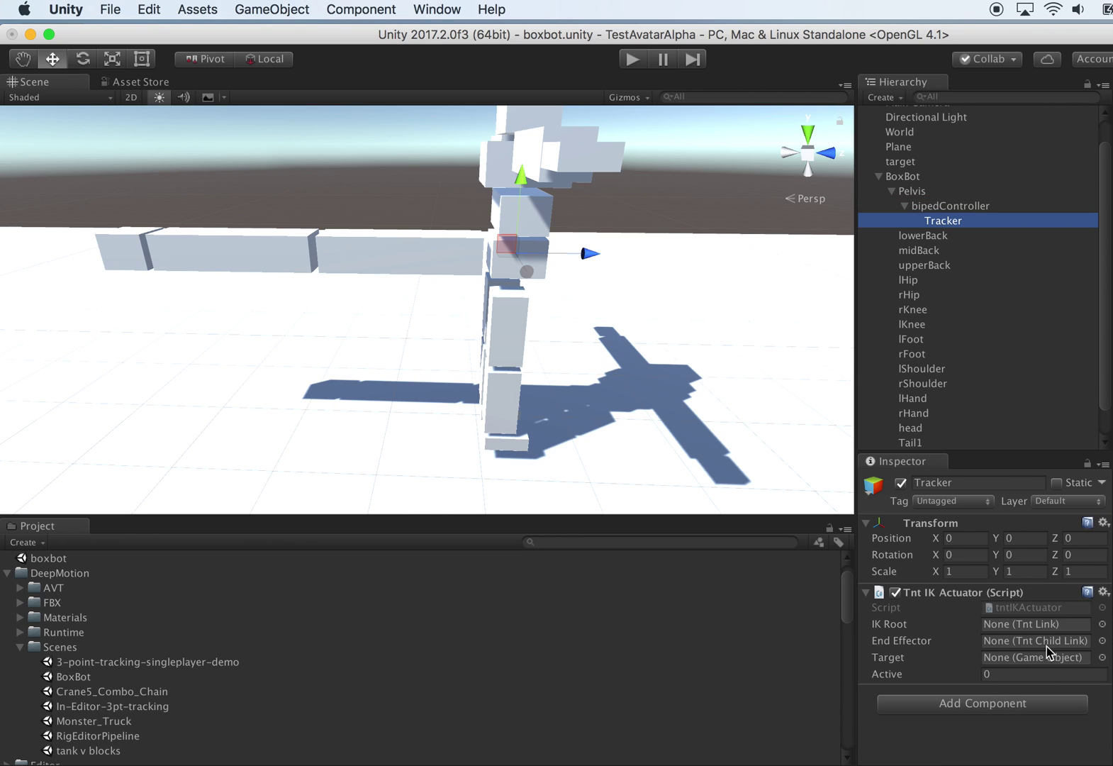
scroll(977, 402, down, 2)
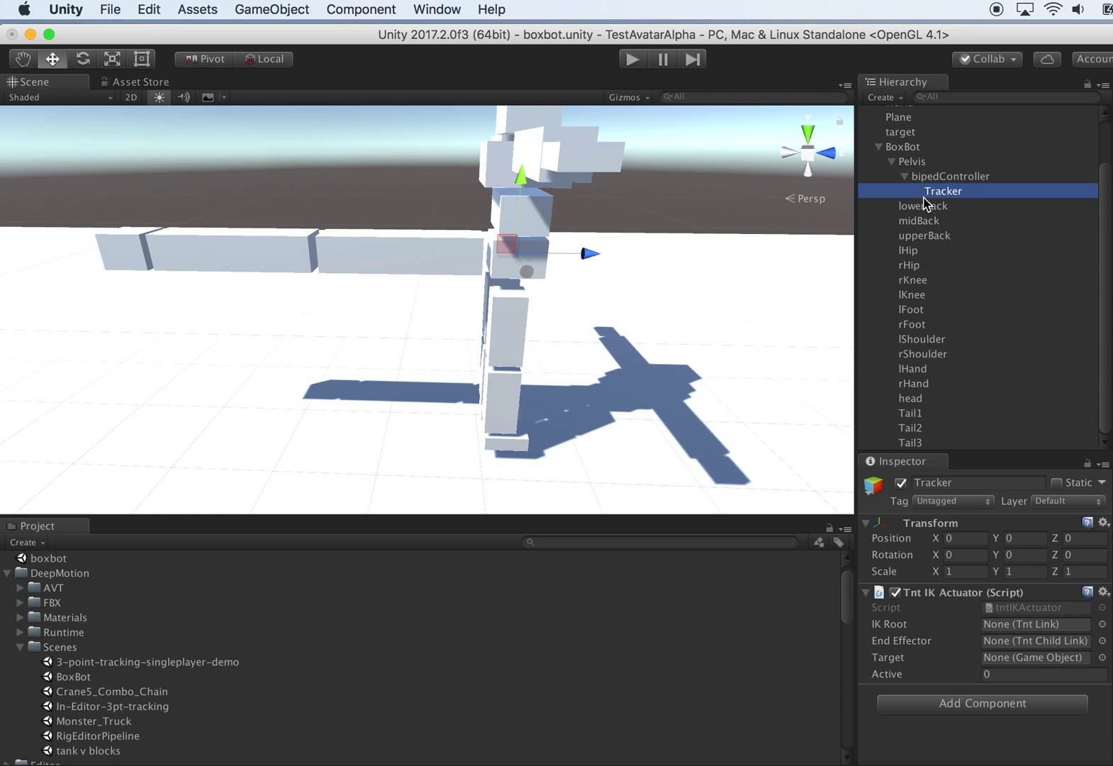
drag(919, 165, 1039, 623)
drag(922, 442, 1023, 642)
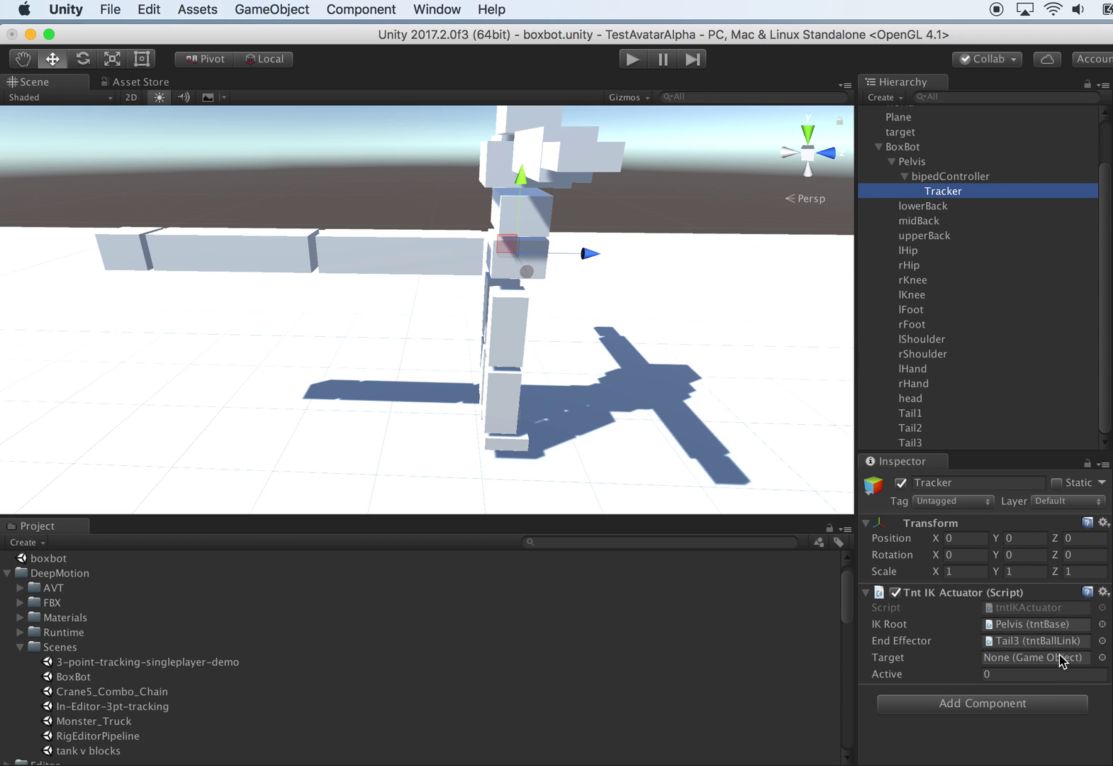
- Create an empty child under Tail3 named 'Target' and move it to the scene's top level
right_click(918, 441)
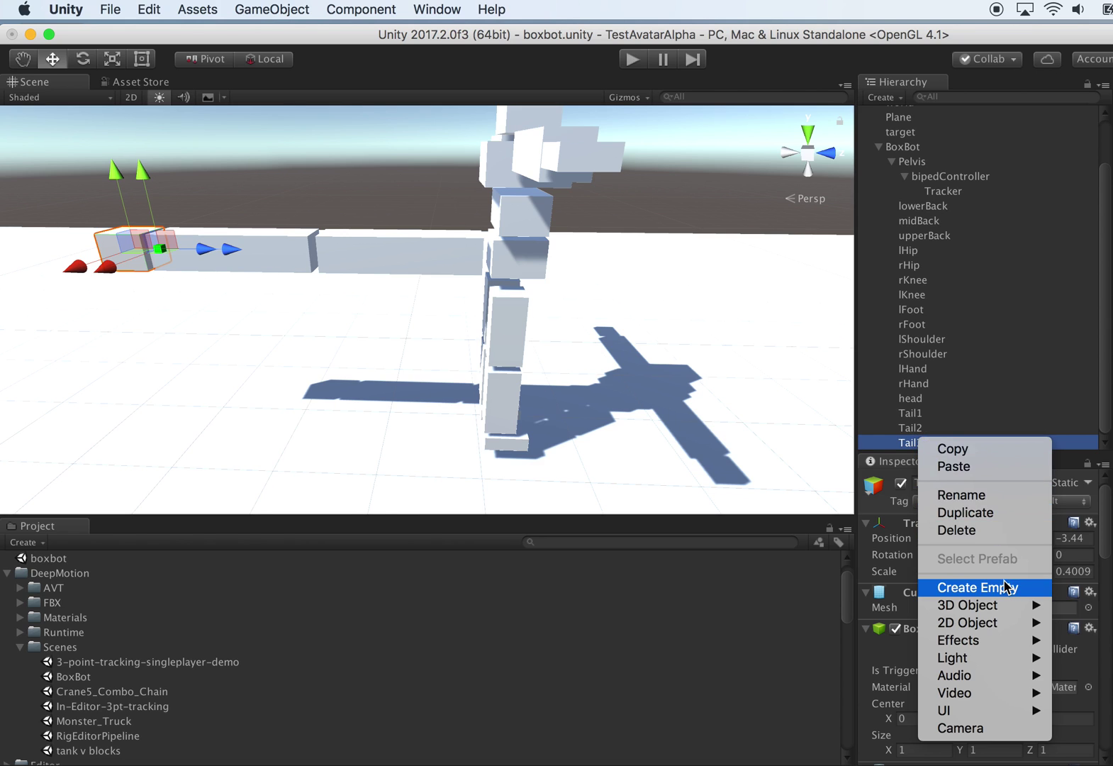
click(1007, 587)
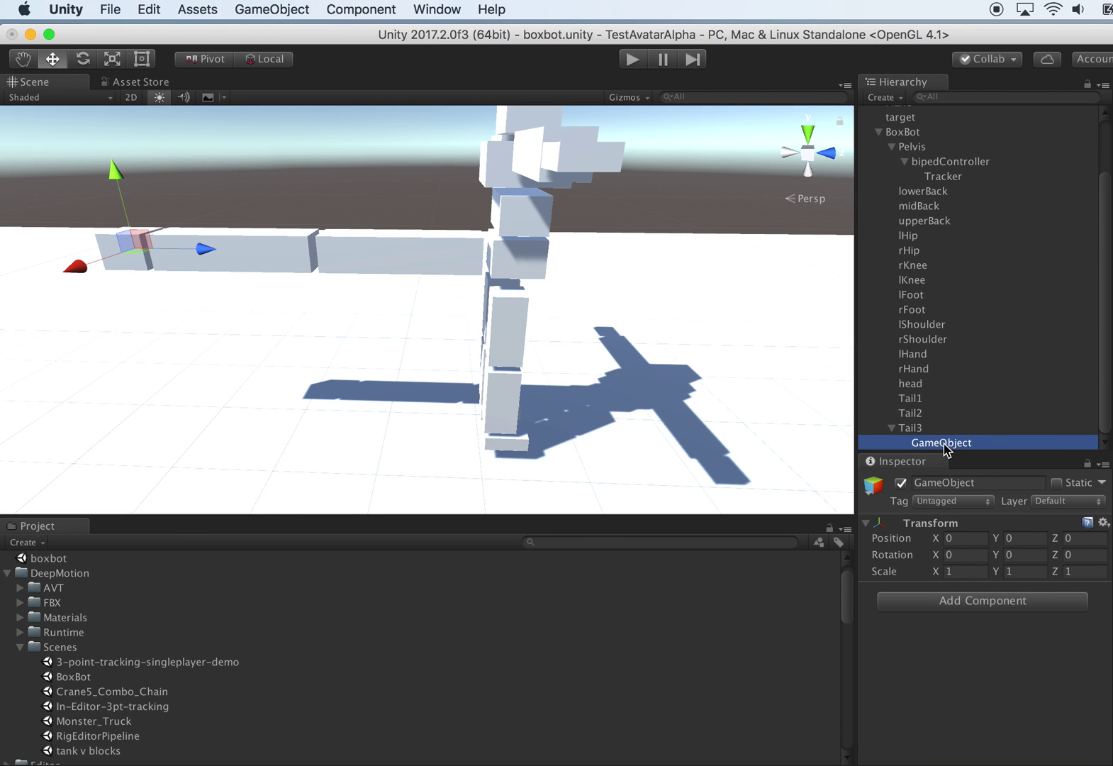
click(1005, 442)
text(Target)
key(Return)
drag(936, 444, 915, 125)
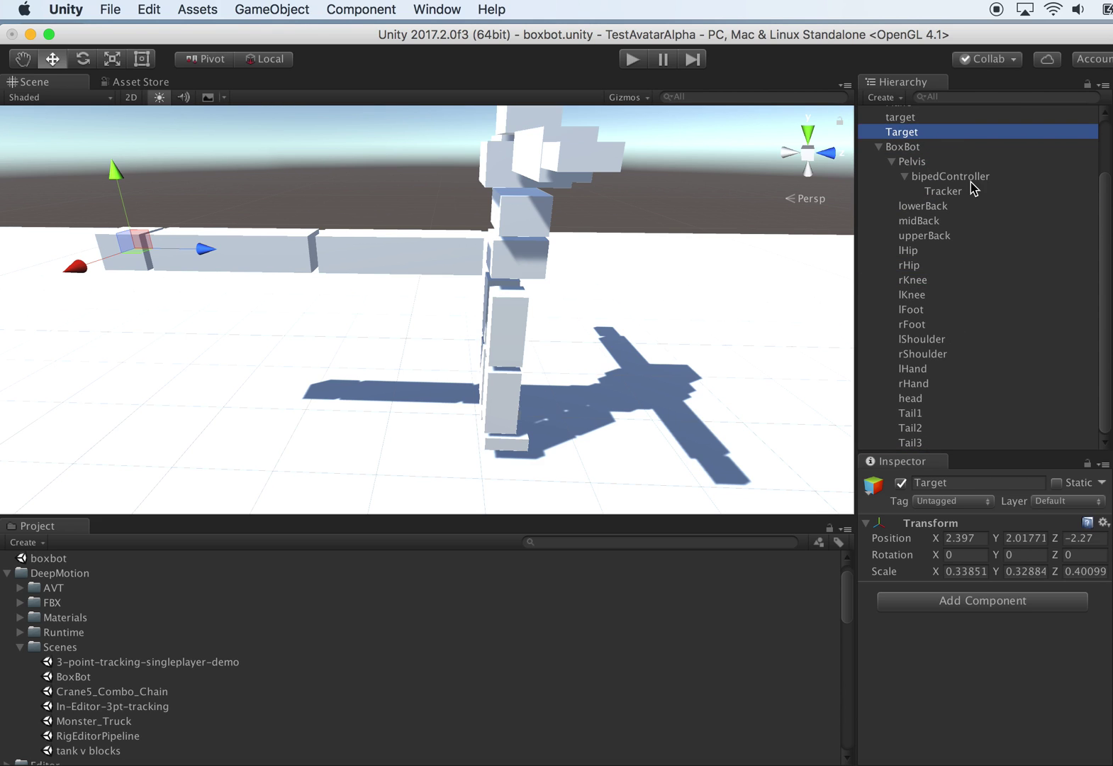
- Assign Target as the Tracker IK actuator's target and delete the old lowercase 'target' object
click(951, 191)
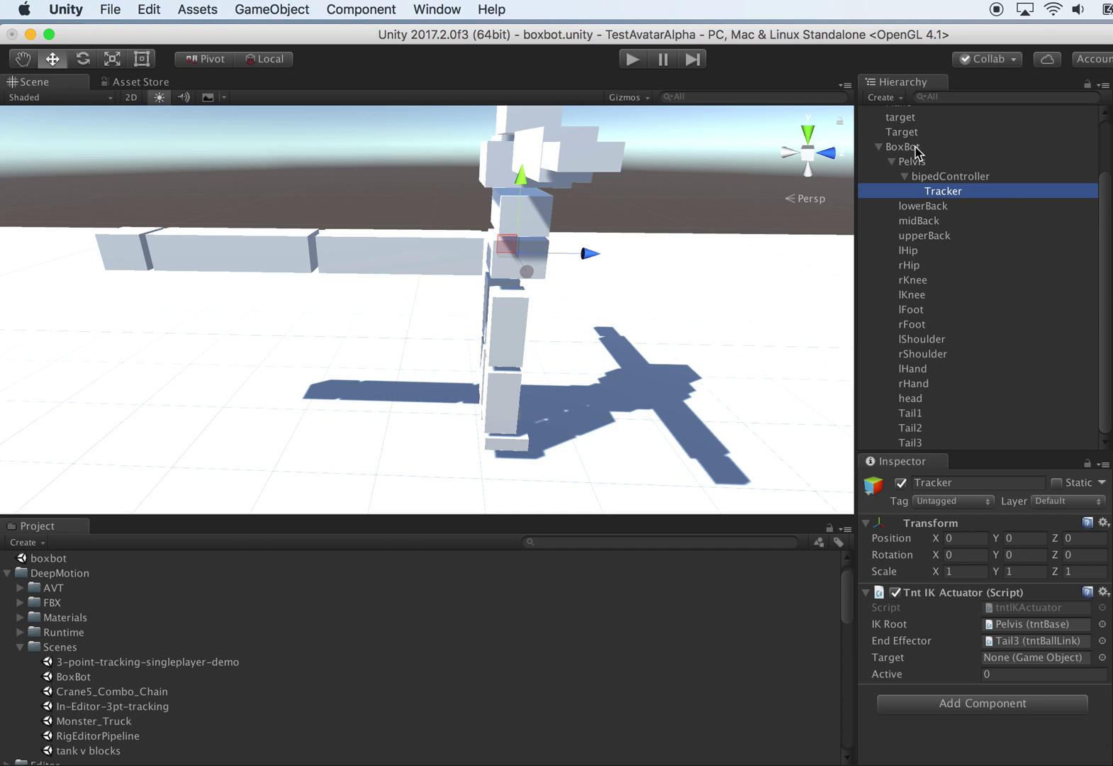
scroll(914, 130, up, 1)
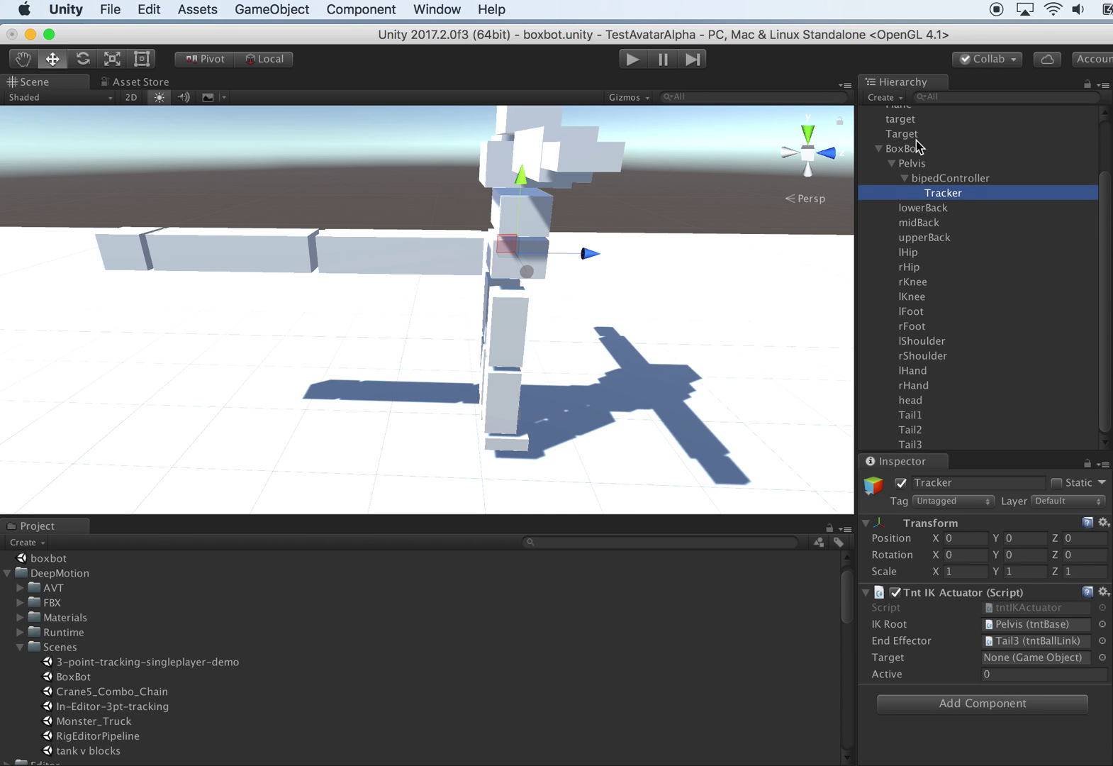
drag(907, 135, 1035, 651)
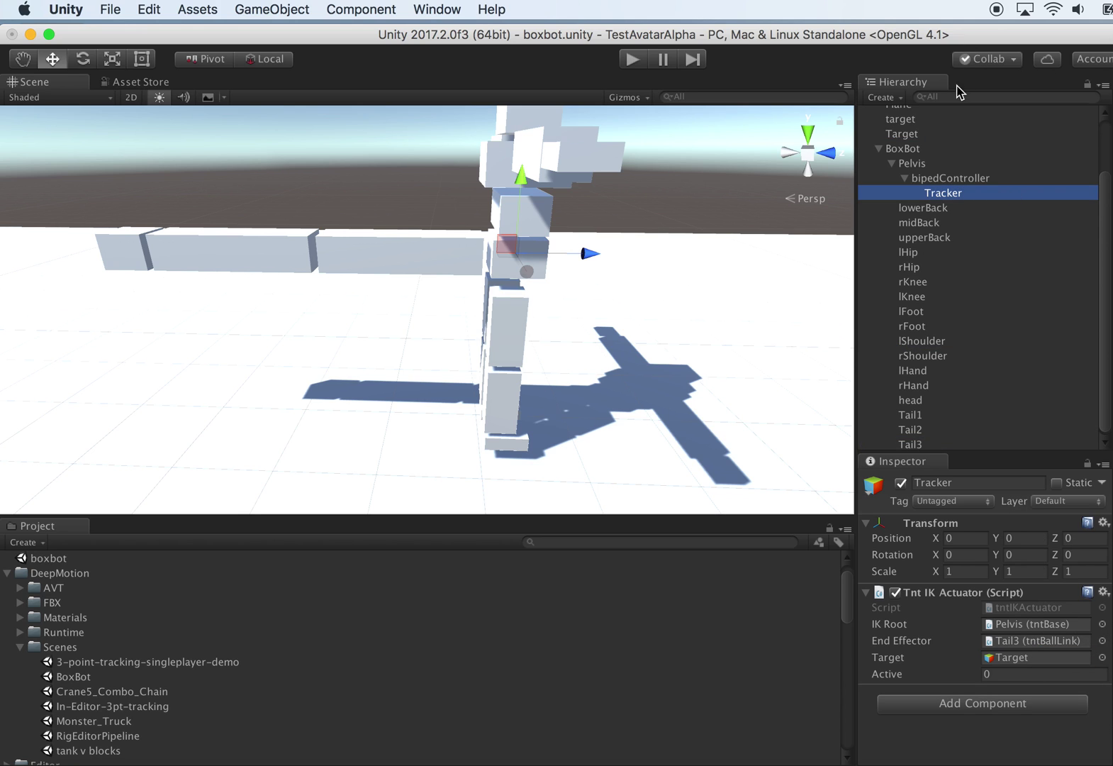
click(915, 119)
right_click(921, 110)
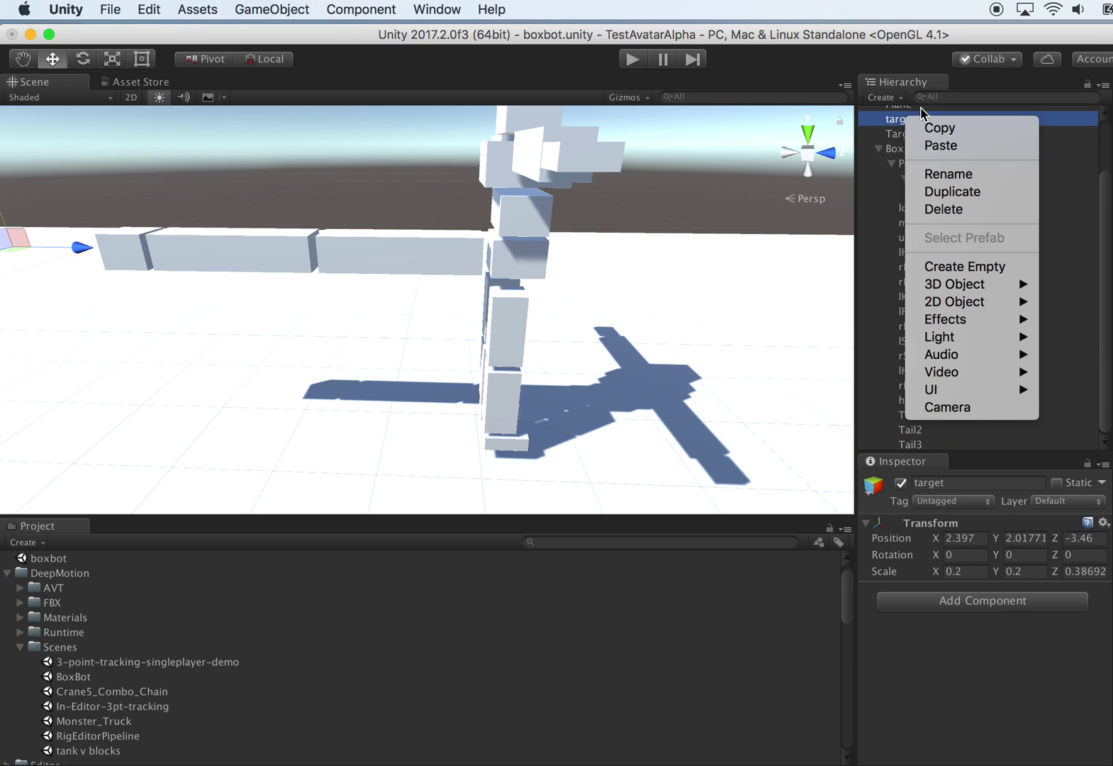
click(957, 209)
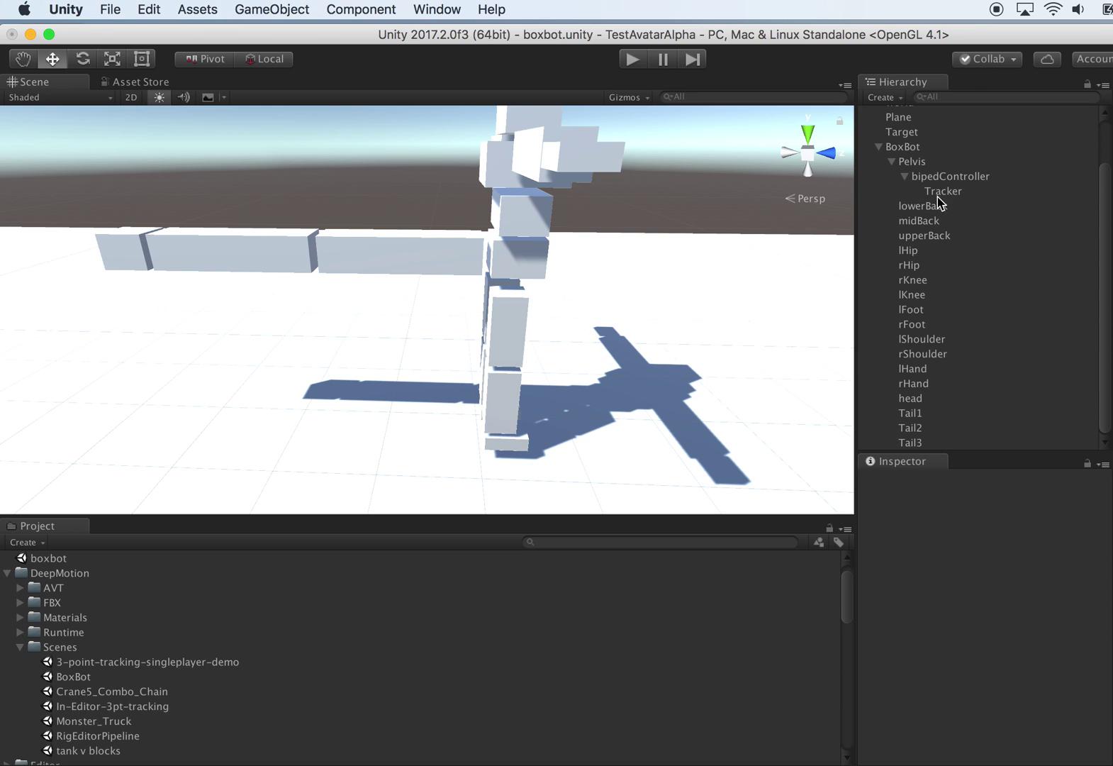
click(915, 414)
- Select Tail1 through Tail3, then select the Target and frame it in the scene view
shift+click(926, 441)
alt+drag(783, 377, 713, 369)
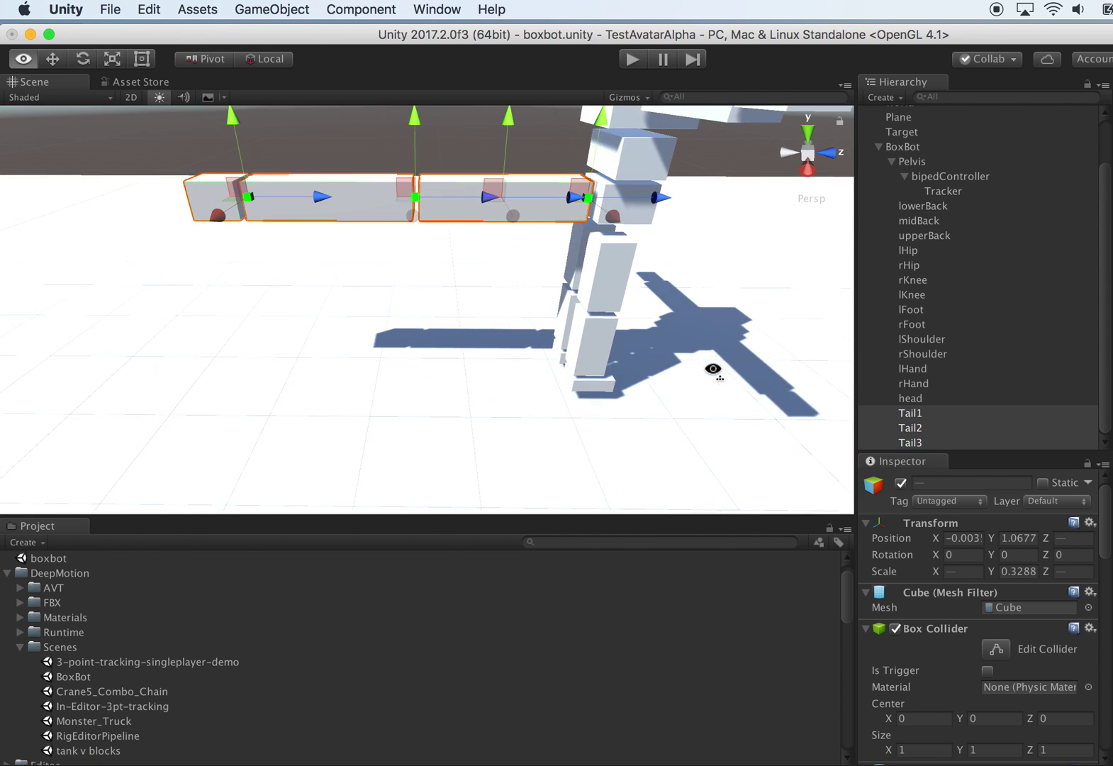
alt+scroll(713, 369, down, 5)
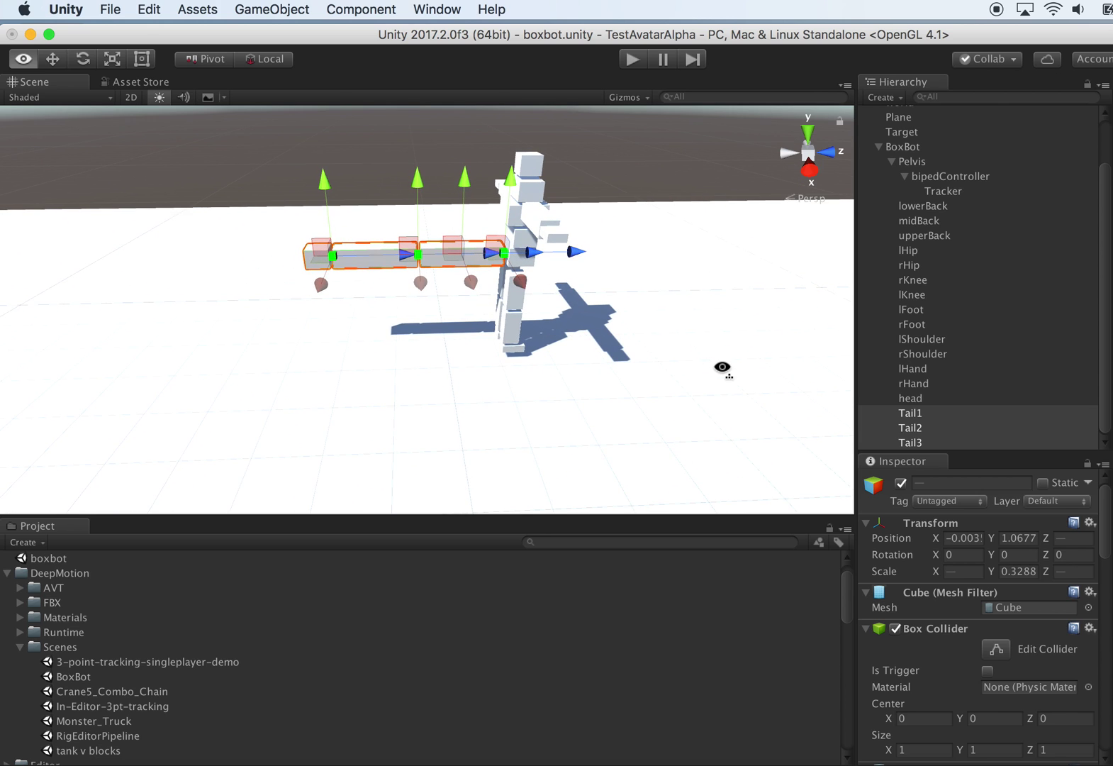
click(908, 133)
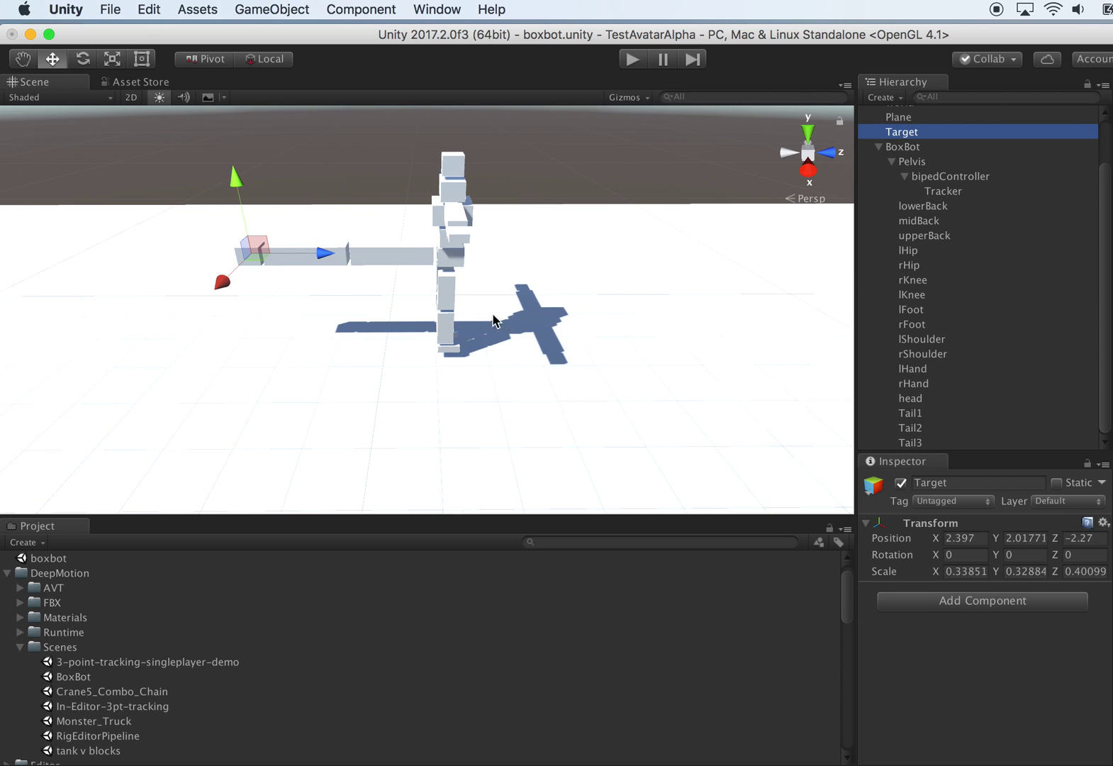
key(f)
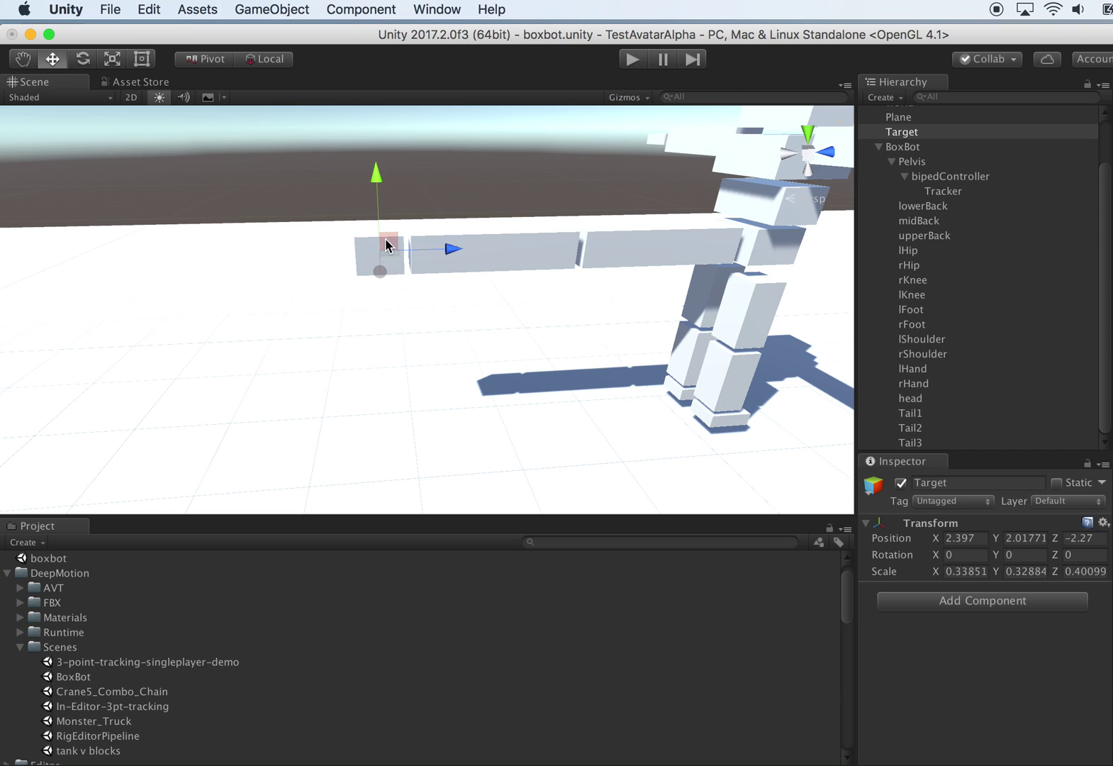
- Set the Tracker's Tnt IK Actuator Active value to 1
click(944, 191)
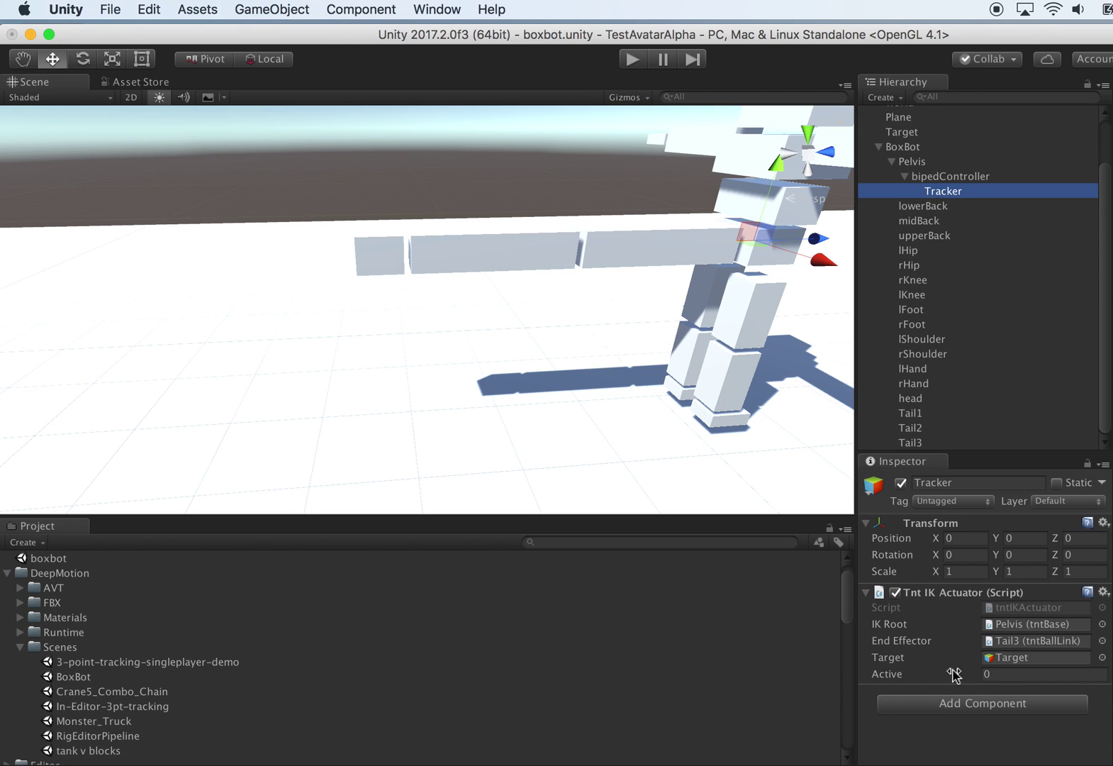
click(1002, 674)
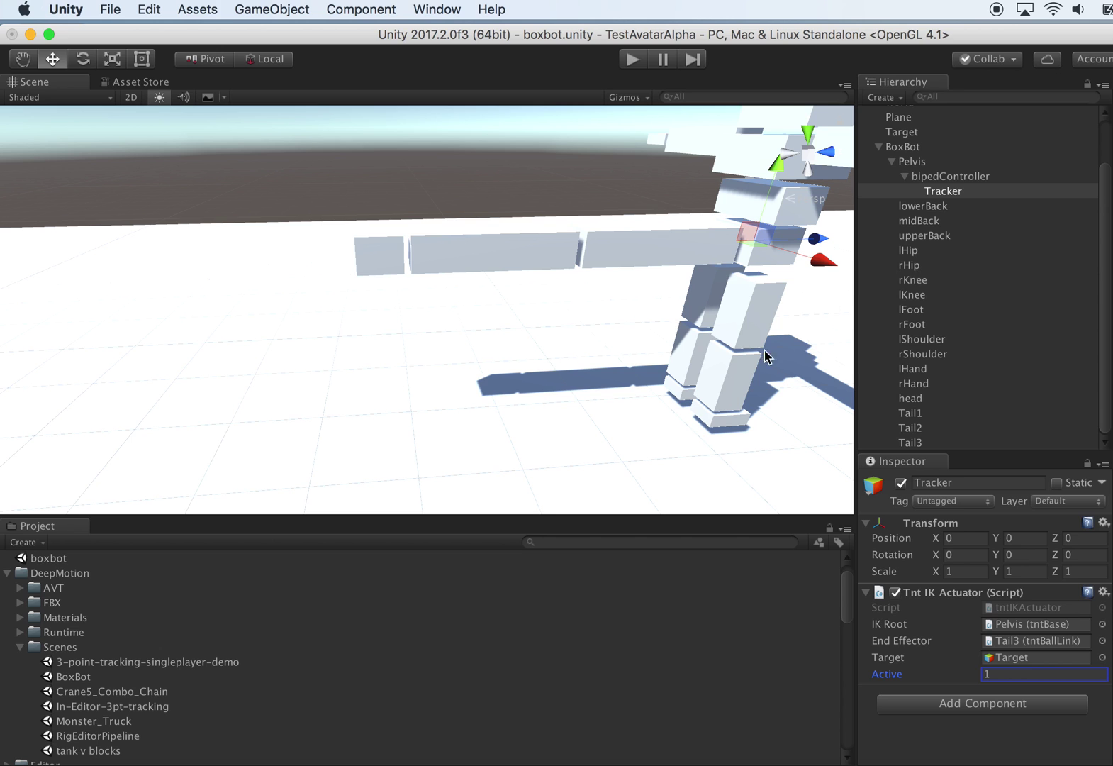
alt+drag(769, 350, 669, 325)
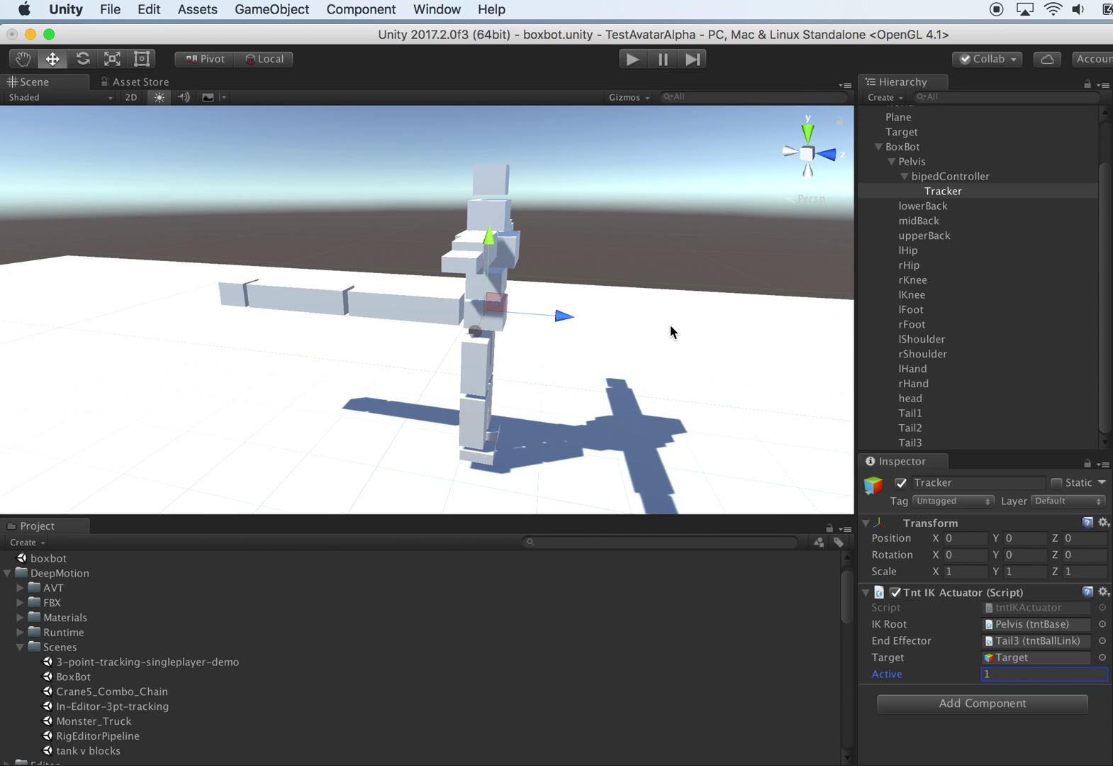
click(914, 162)
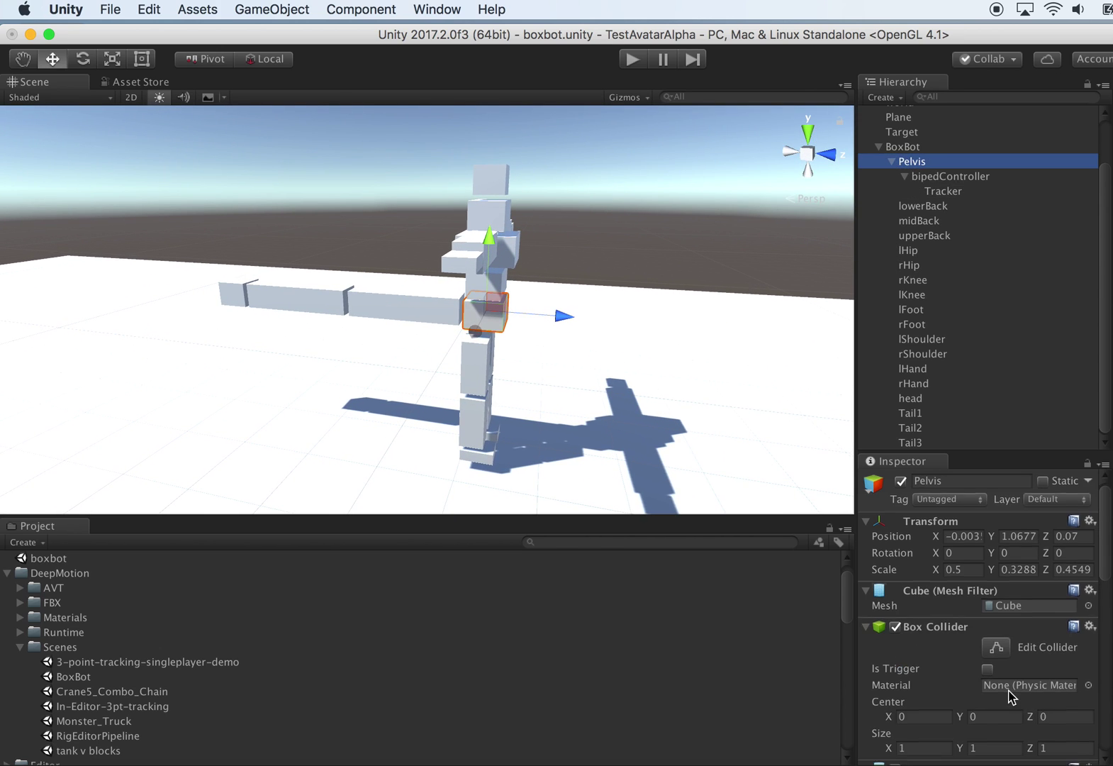
- Recompute BoxBot's articulation link indices from the Pelvis and confirm with Yes
scroll(1011, 684, down, 10)
click(993, 653)
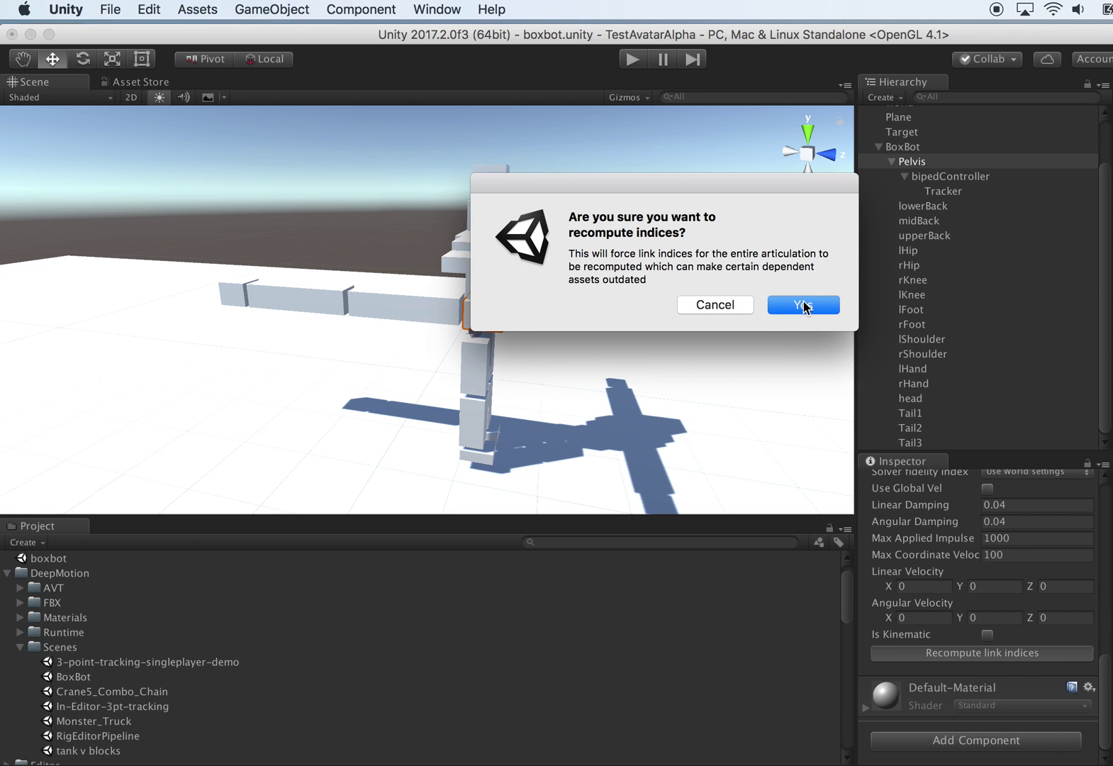
click(803, 304)
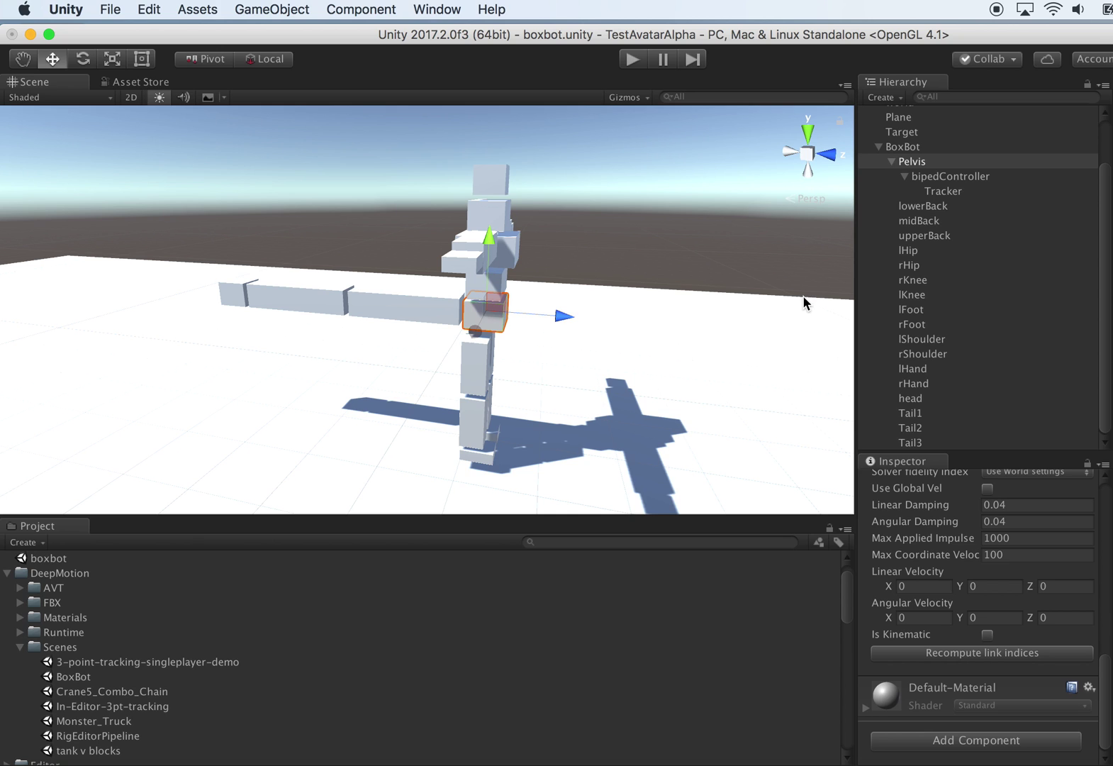
alt+drag(794, 326, 699, 346)
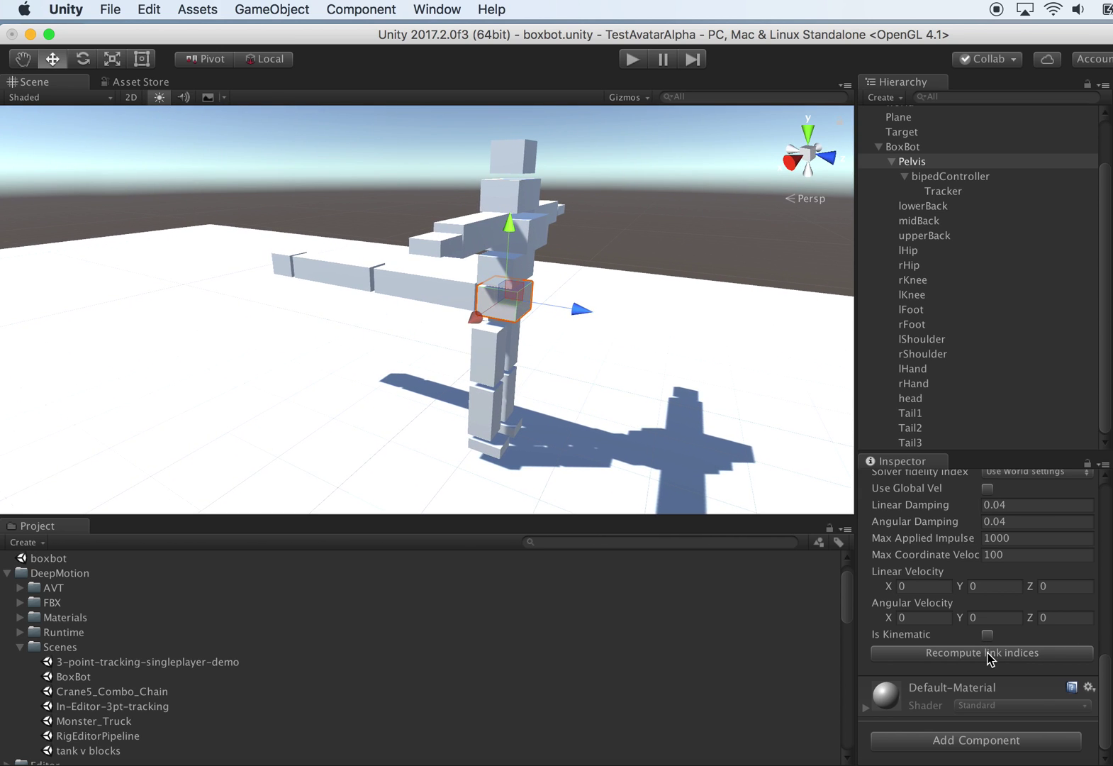
alt+drag(691, 286, 777, 241)
- Save the scene via File > Save Scenes and start play mode
click(111, 10)
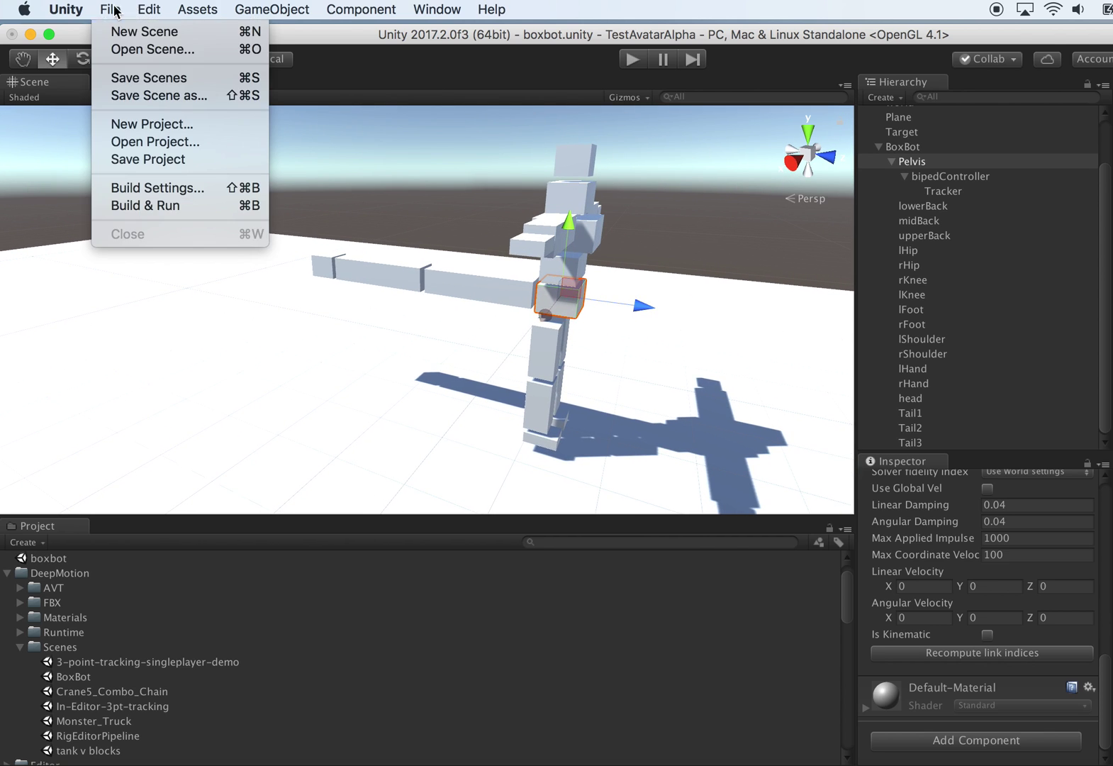
click(153, 78)
alt+drag(743, 319, 740, 323)
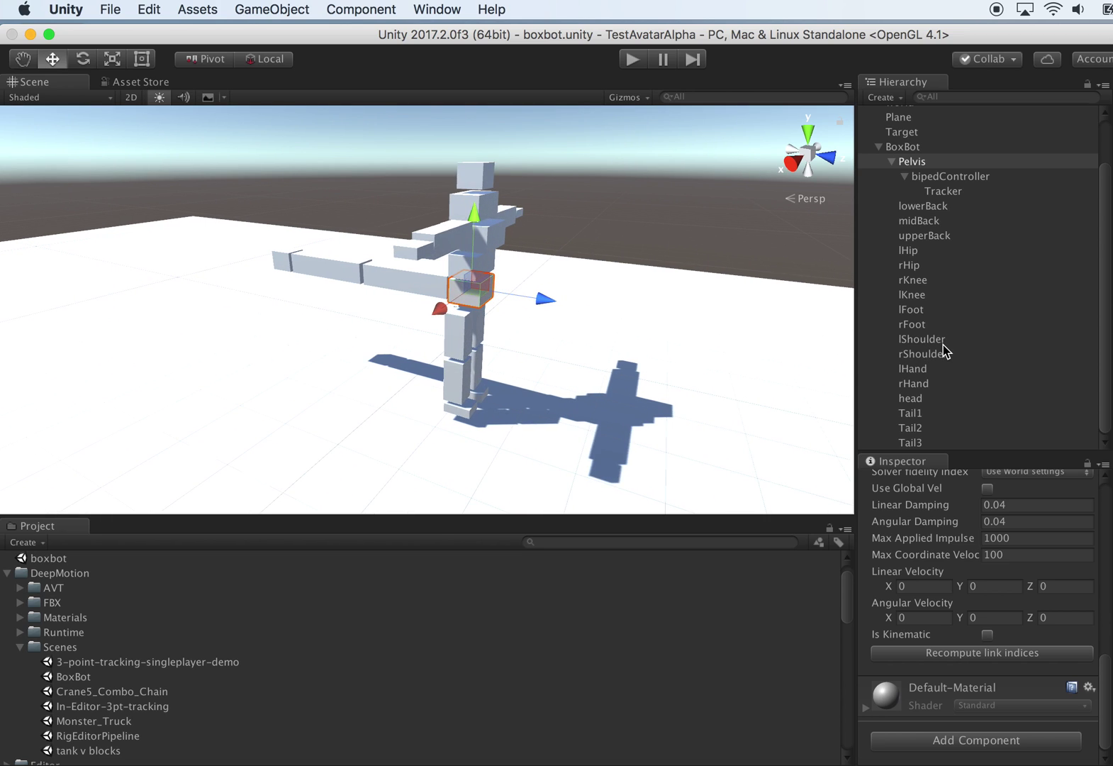
click(633, 58)
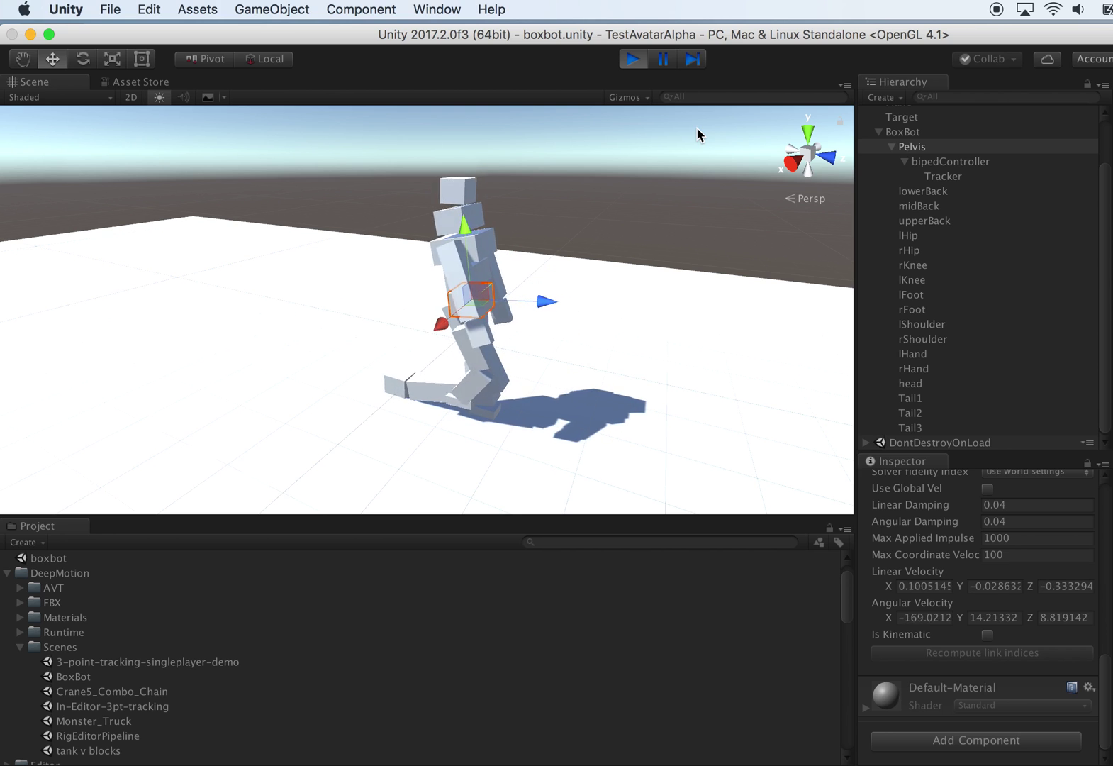
click(633, 61)
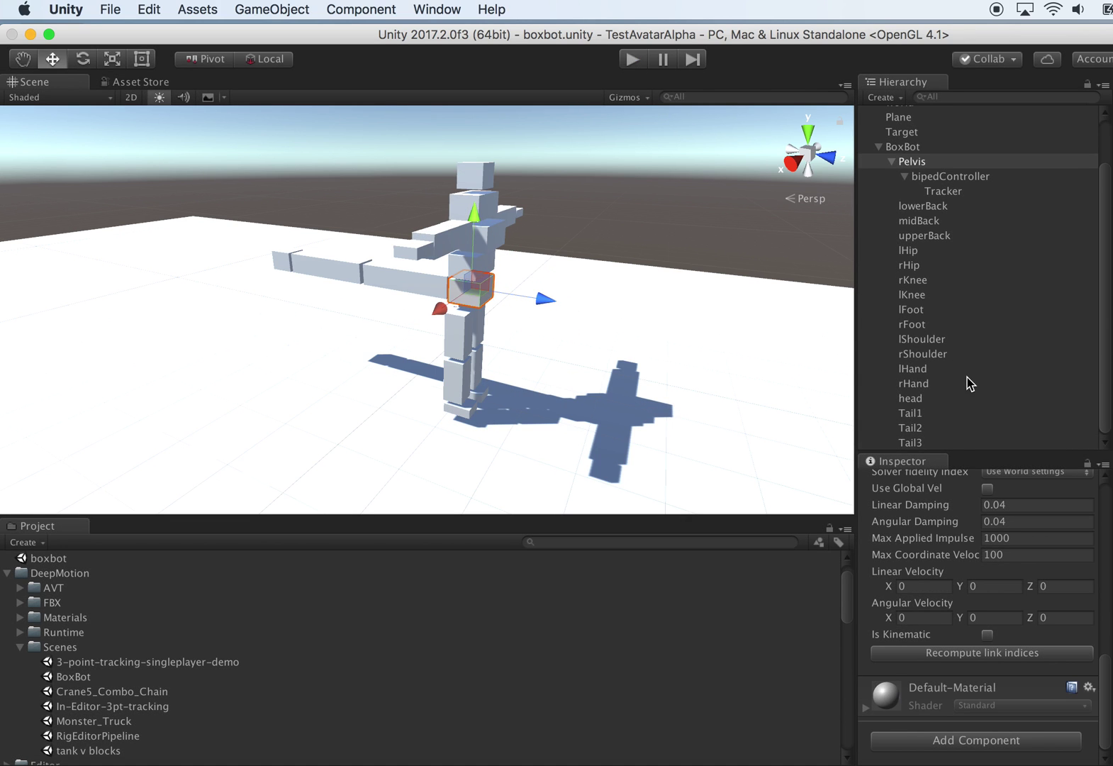
scroll(971, 391, up, 3)
scroll(987, 393, down, 3)
- Select Tail1–Tail3 and set pose-tracking Kp 1000, Kd 100 with Use Soft Constraint on
click(924, 413)
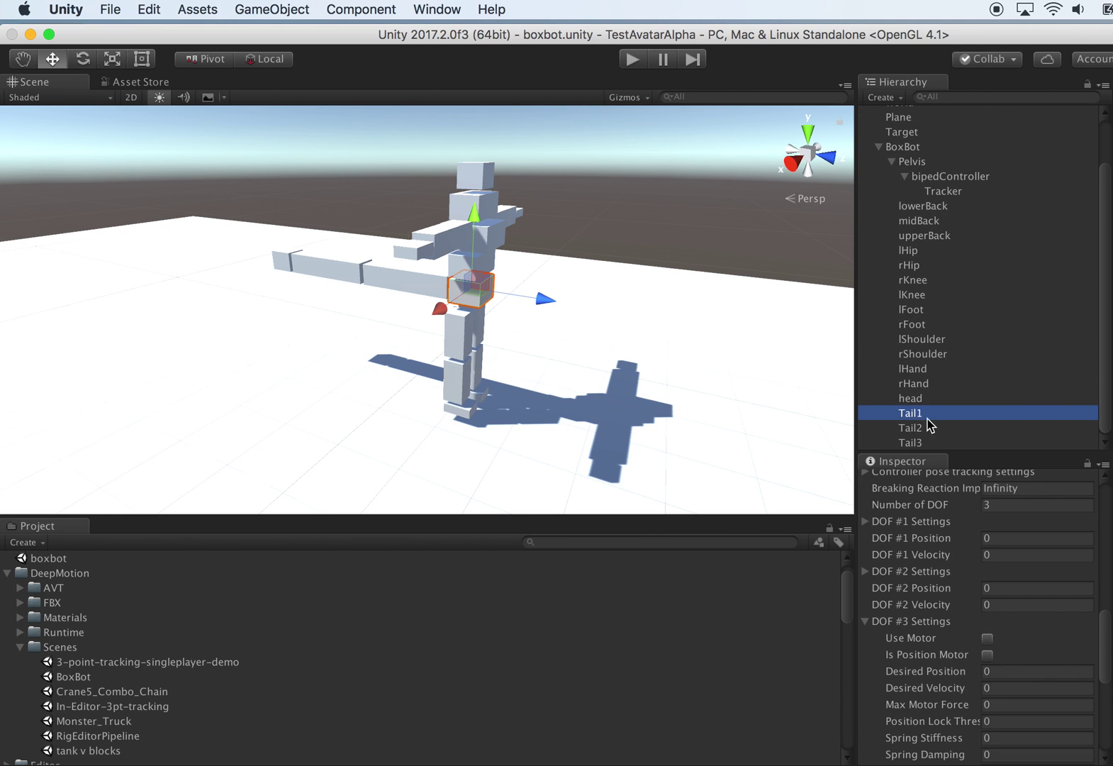
shift+click(915, 442)
scroll(1018, 611, down, 3)
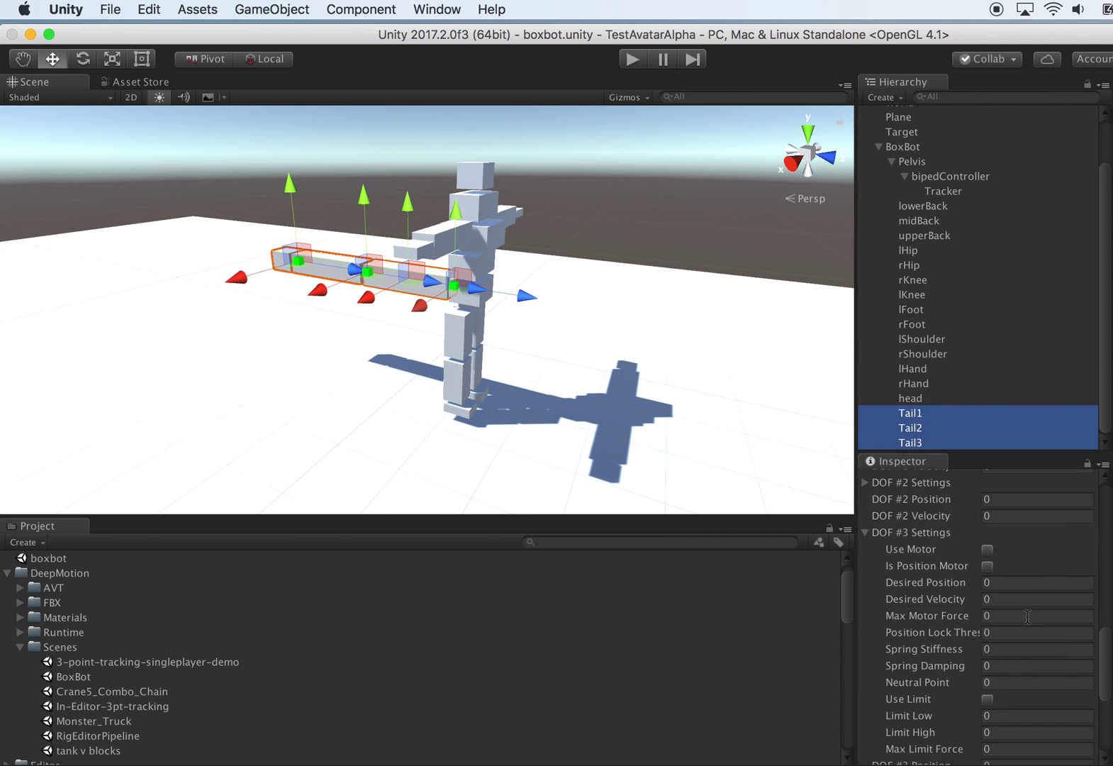
scroll(1018, 611, up, 5)
click(866, 551)
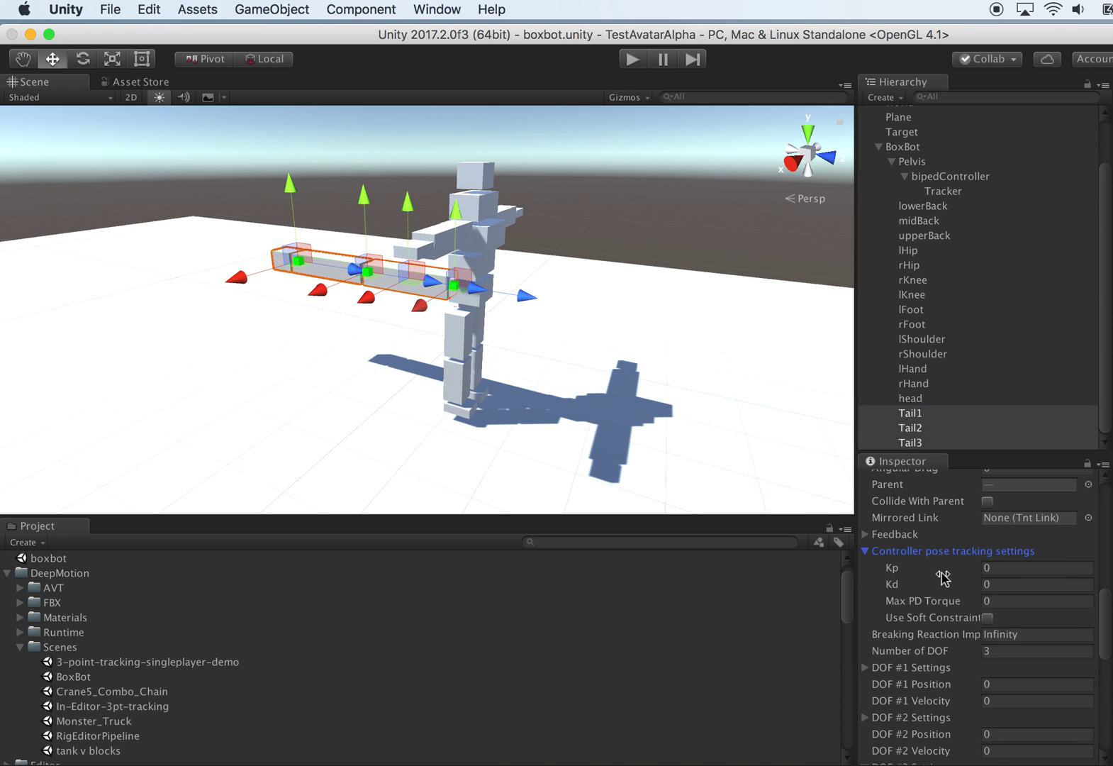
scroll(969, 632, down, 4)
scroll(969, 631, up, 5)
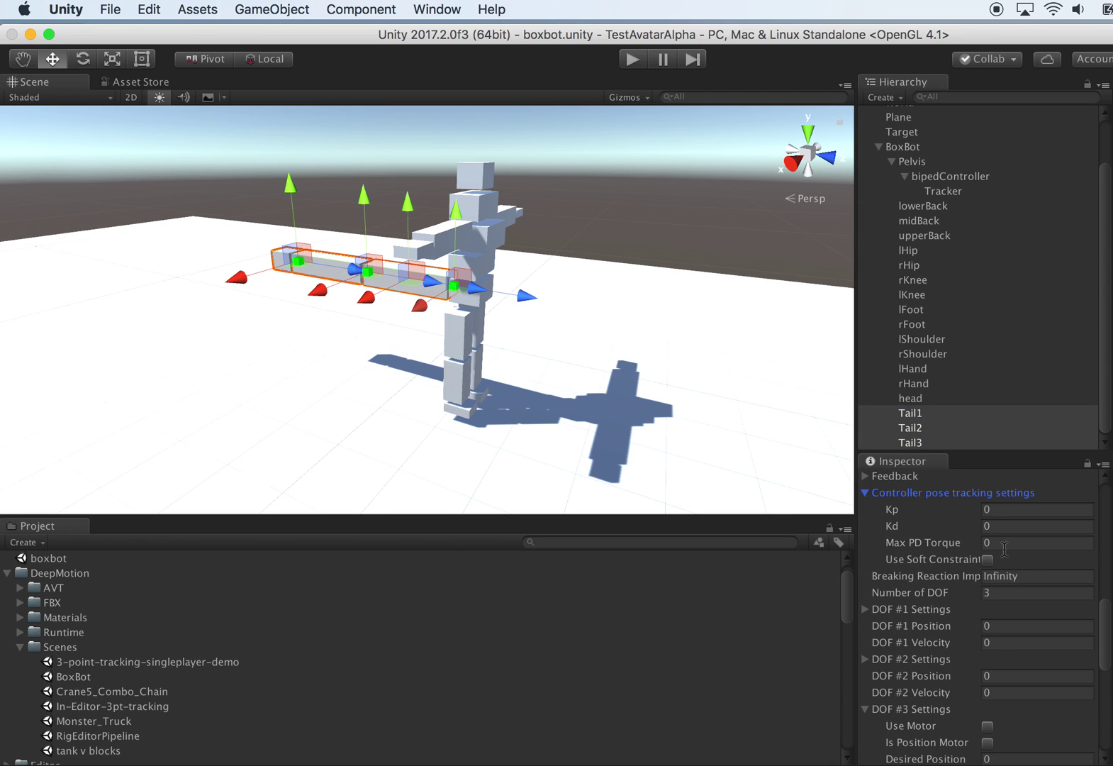
click(1007, 510)
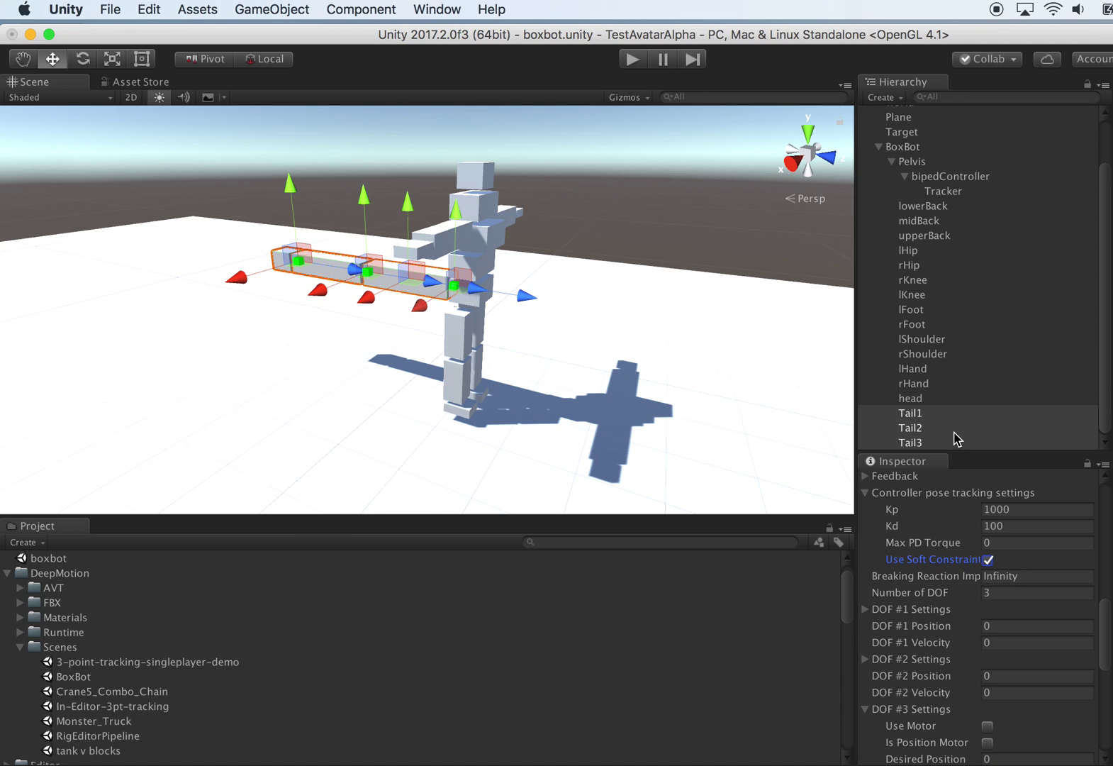
alt+drag(714, 329, 780, 312)
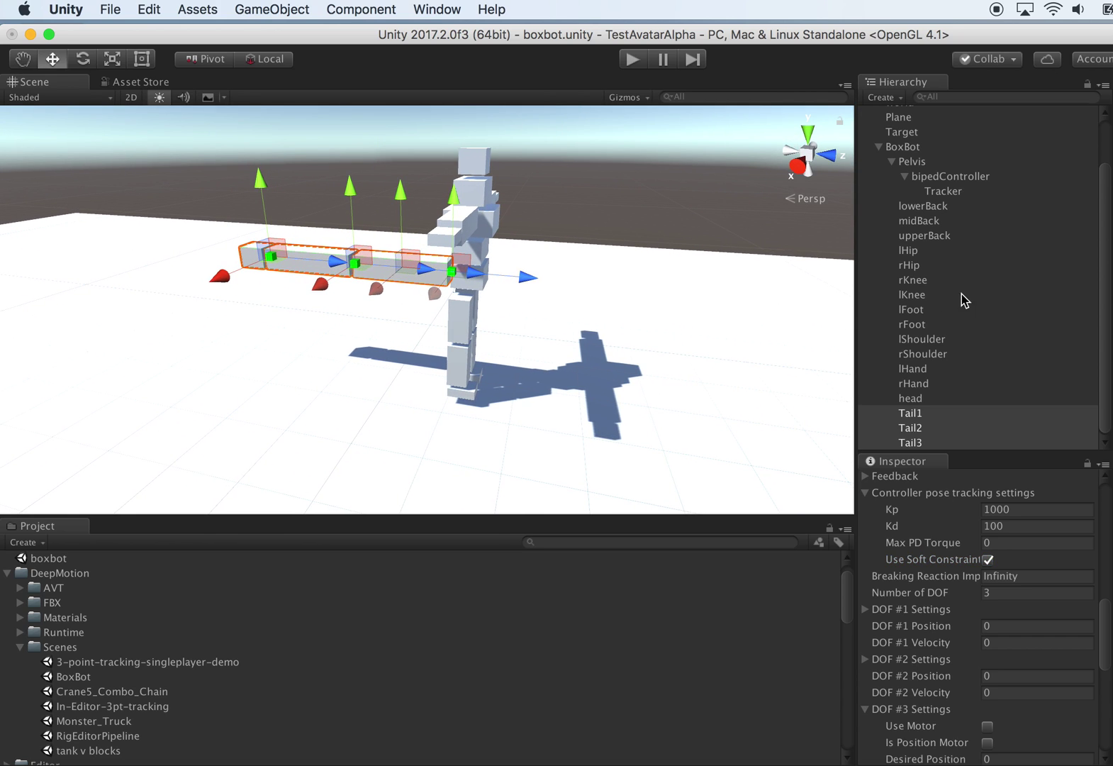
- Start play mode, select the Target and drag it up and back down
click(633, 60)
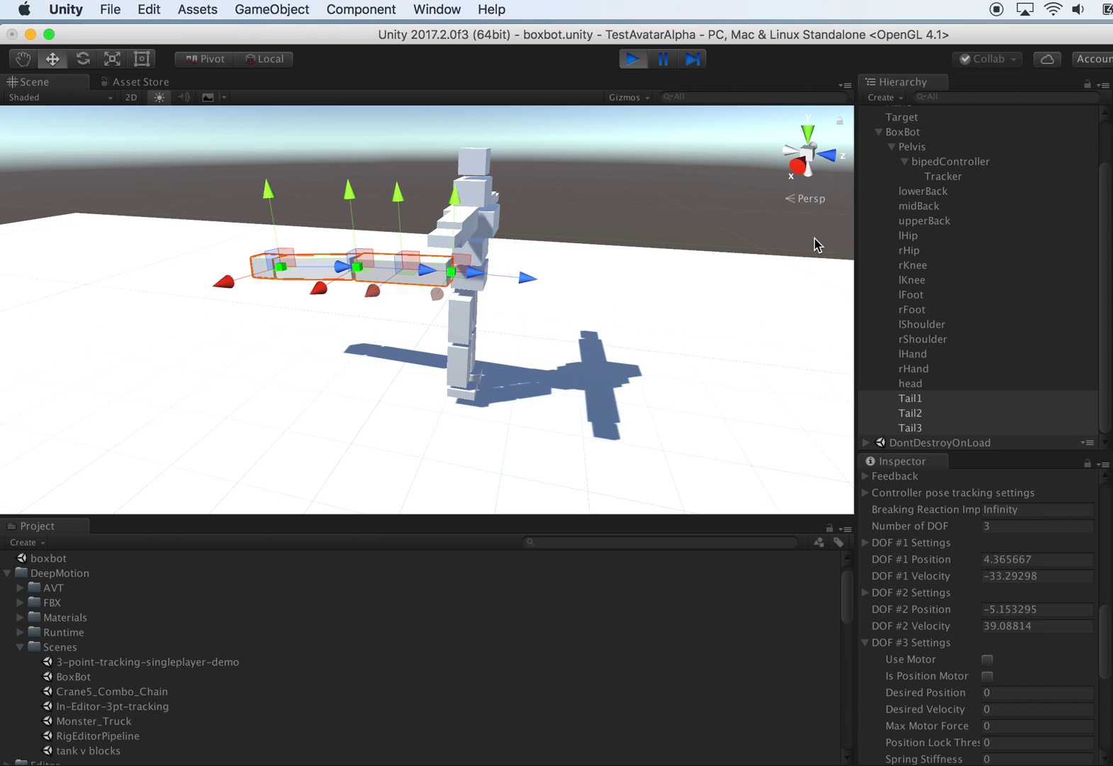
click(698, 148)
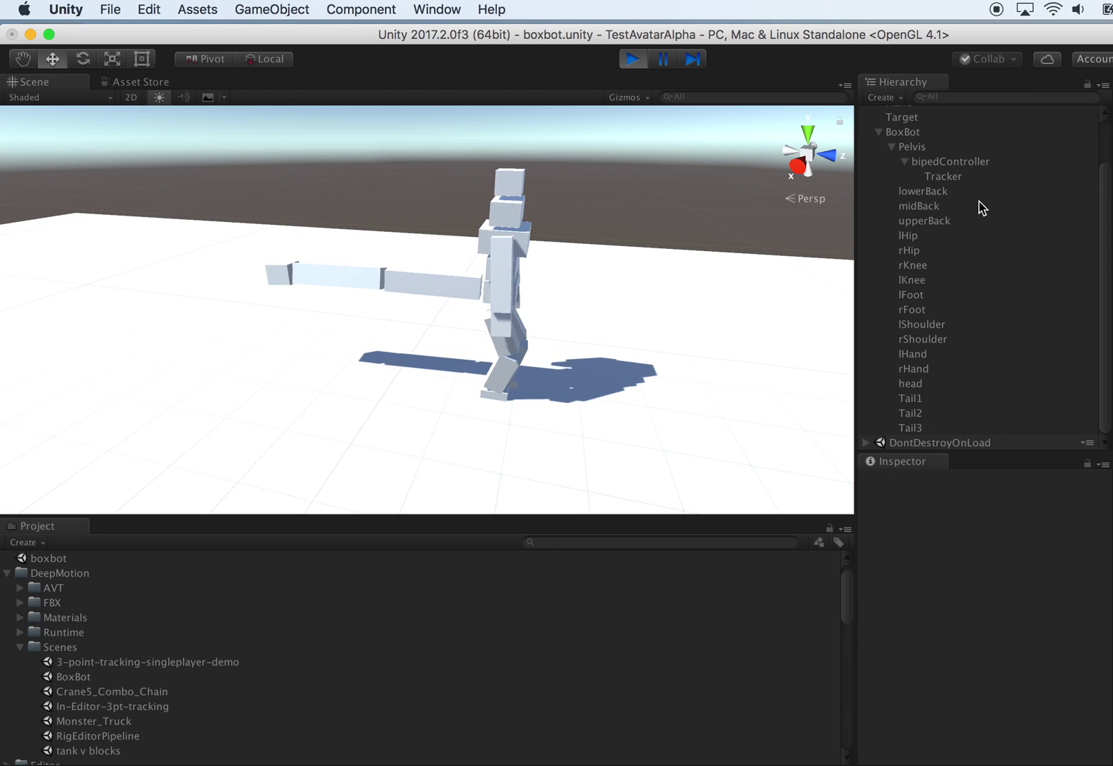
click(914, 116)
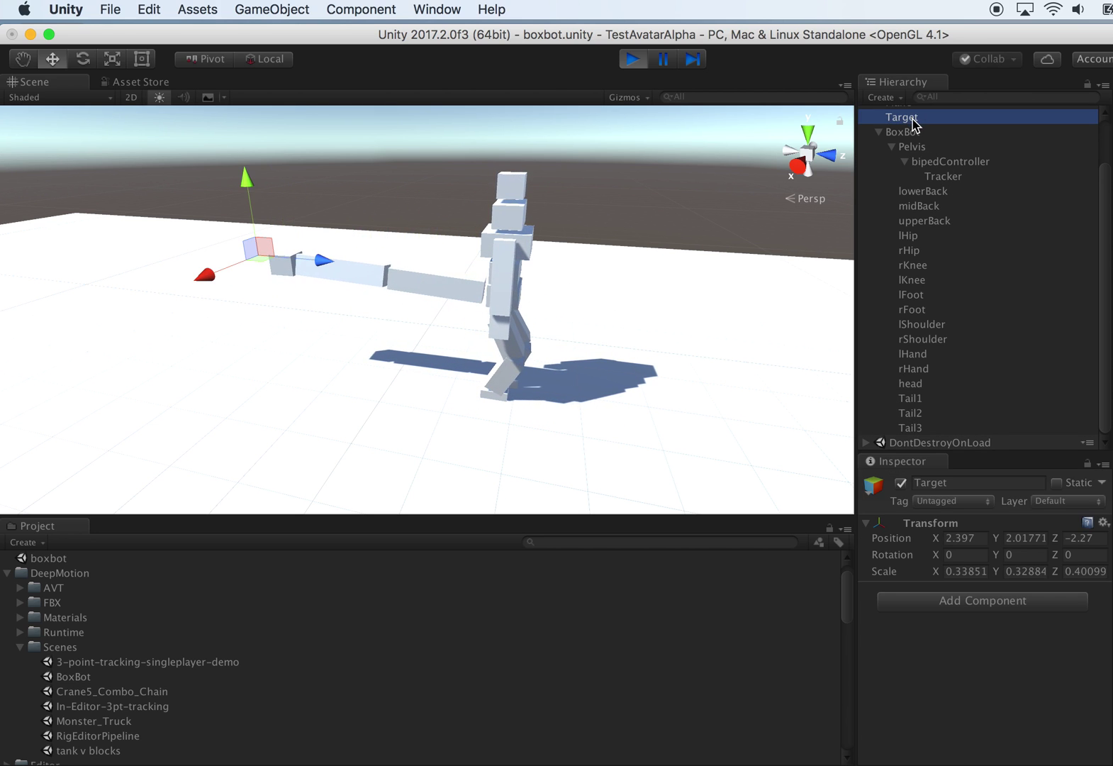
alt+drag(712, 297, 845, 193)
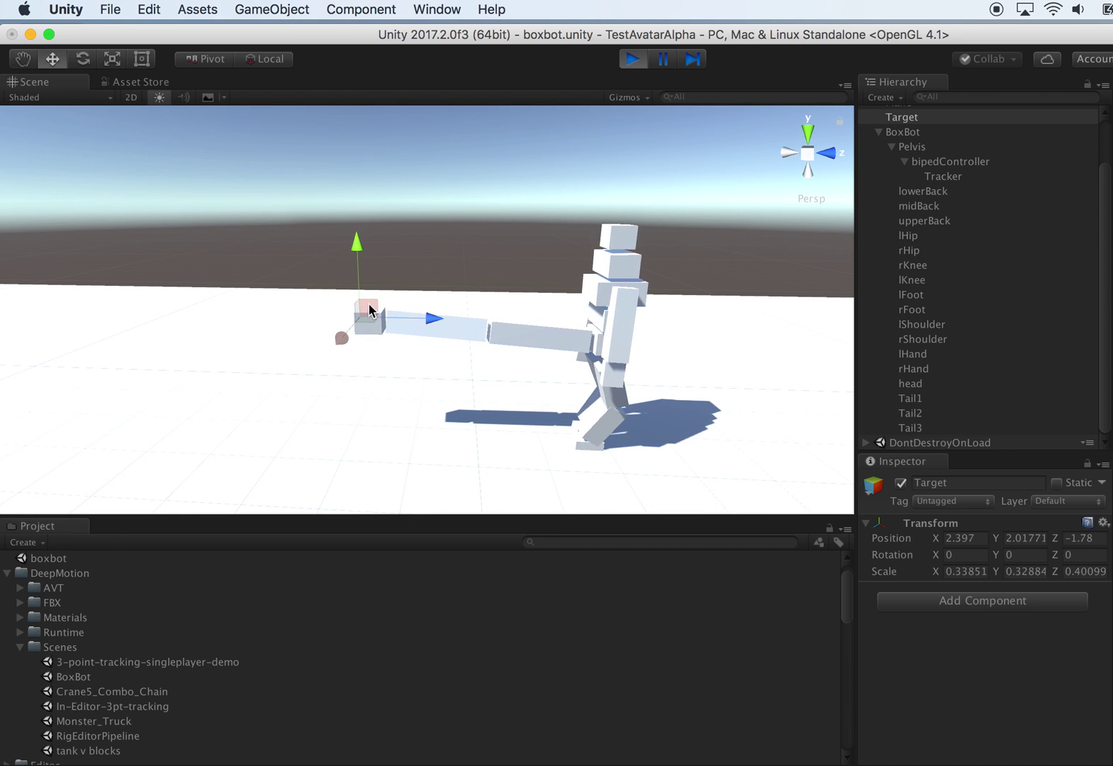
drag(368, 312, 578, 227)
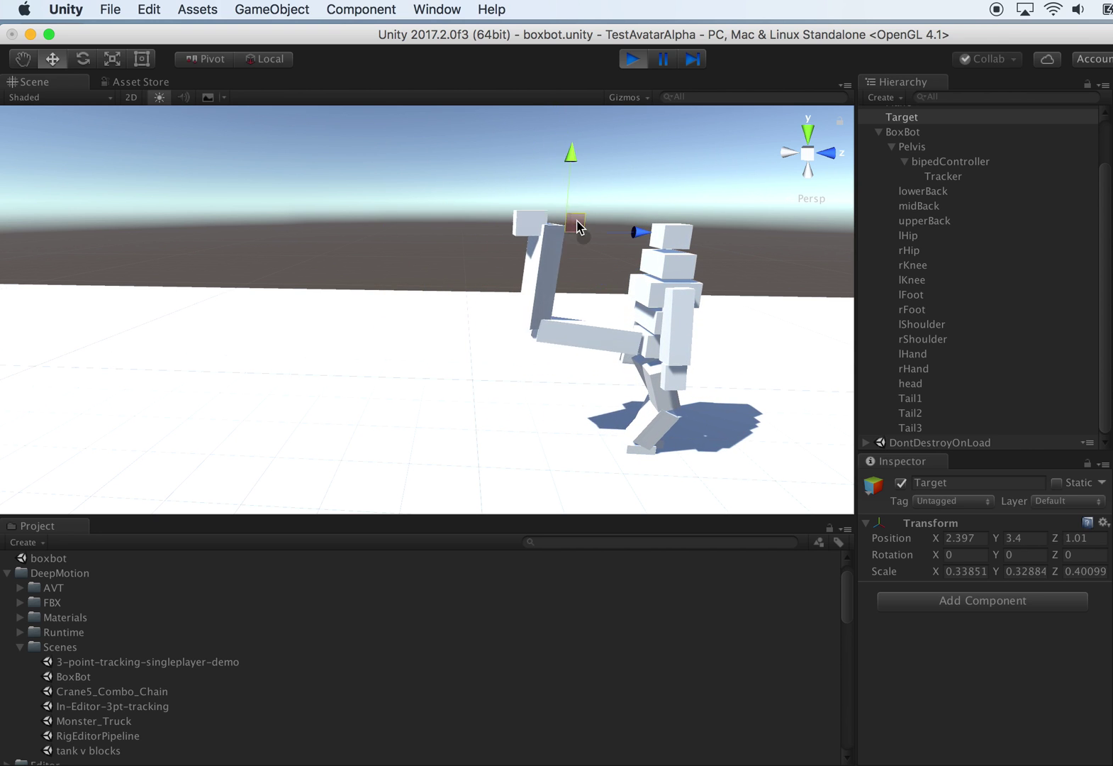
- Push the Target farther along Z to about X 1.123, Z 4.894 so the tail reaches toward it
alt+drag(733, 366, 709, 408)
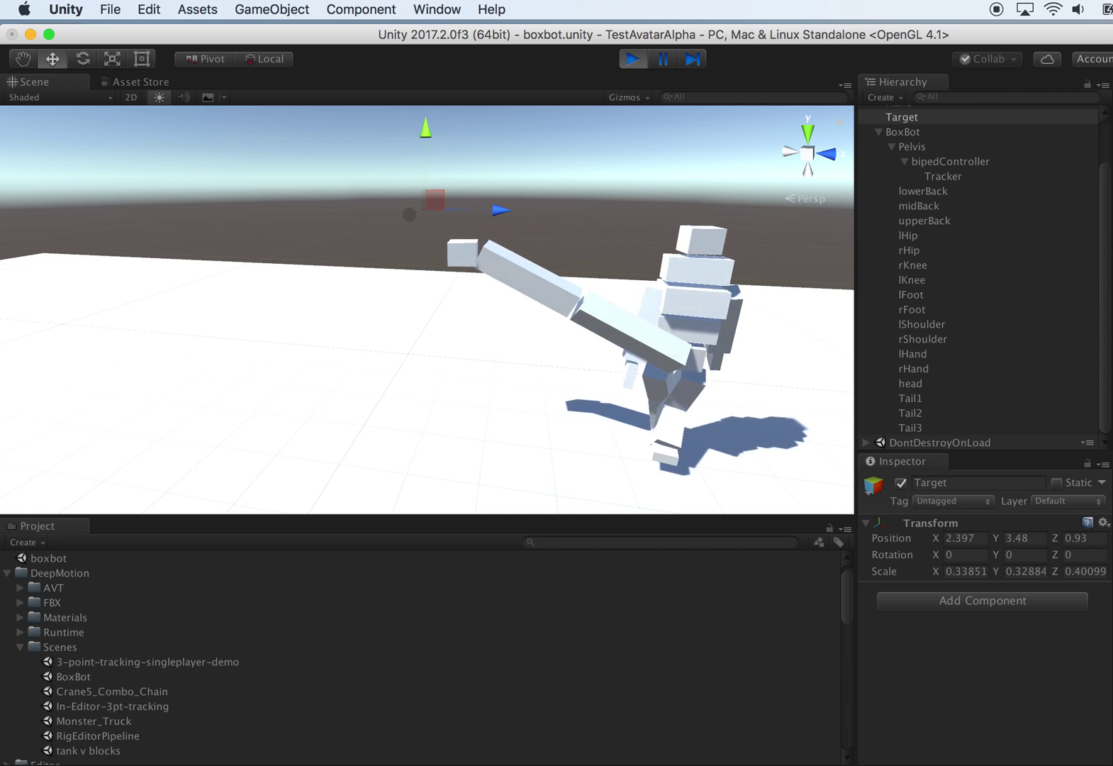
alt+drag(681, 454, 529, 472)
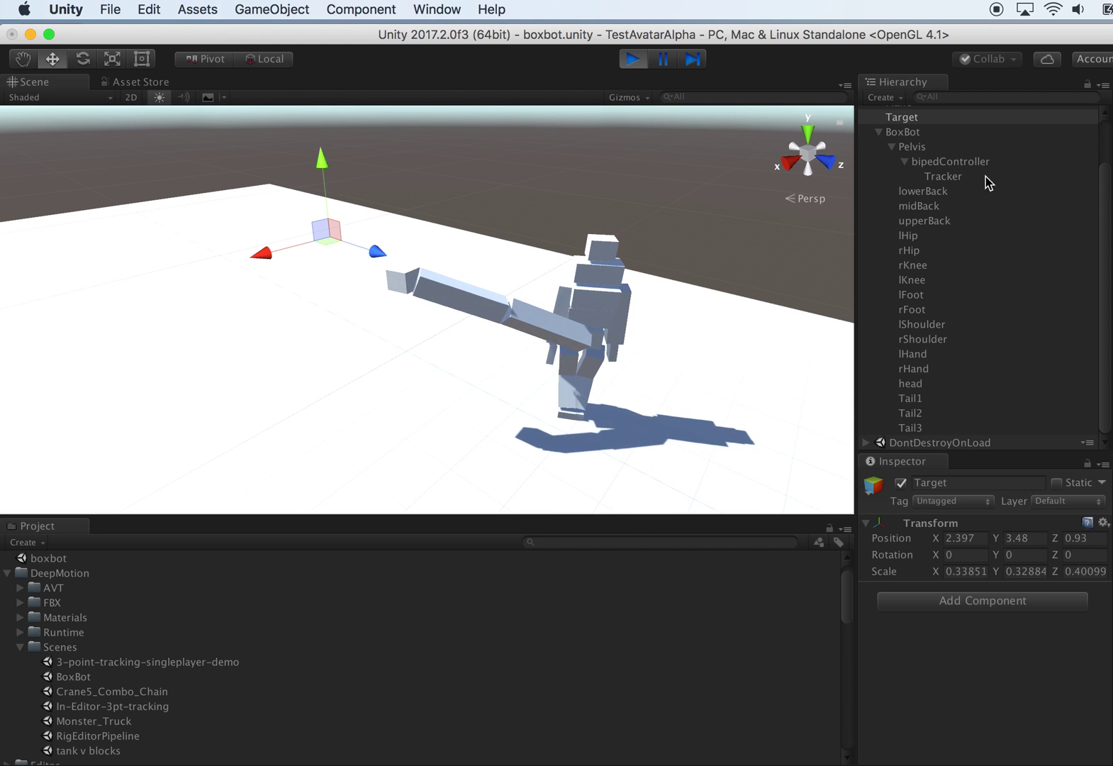
click(906, 117)
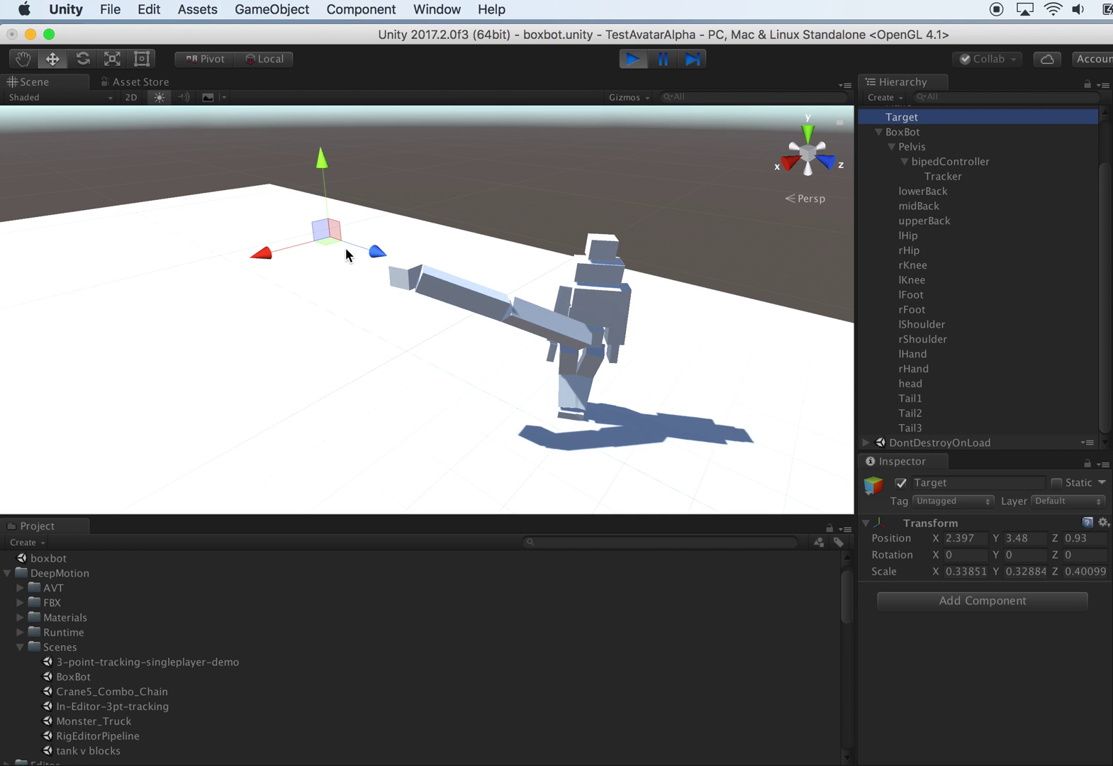
drag(366, 248, 849, 303)
- Tilt the Target about its X axis with the Rotate tool so the tail curls after it
key(e)
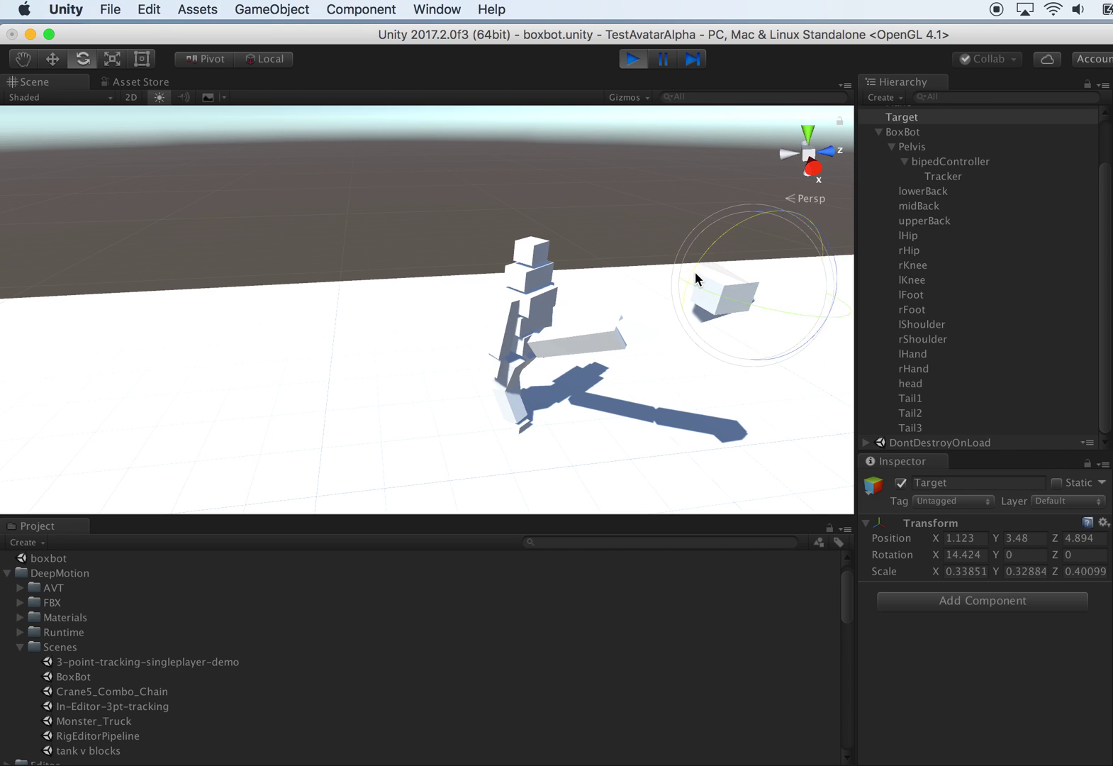
drag(695, 272, 685, 287)
alt+drag(685, 288, 776, 298)
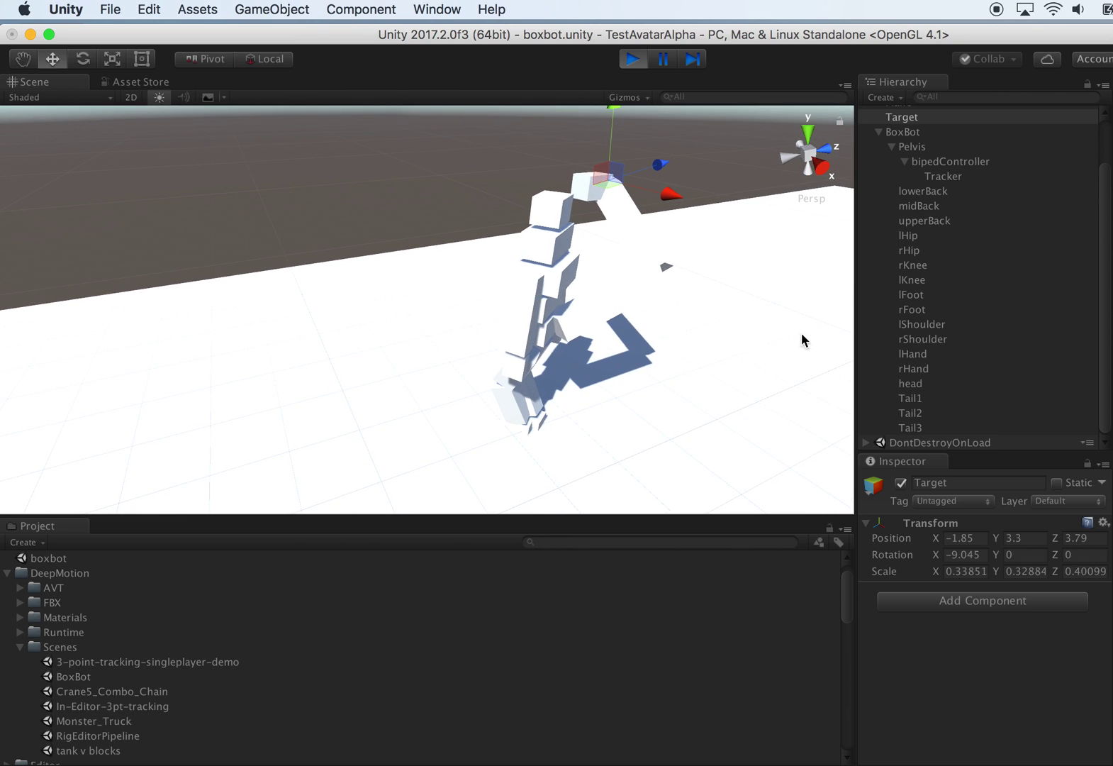